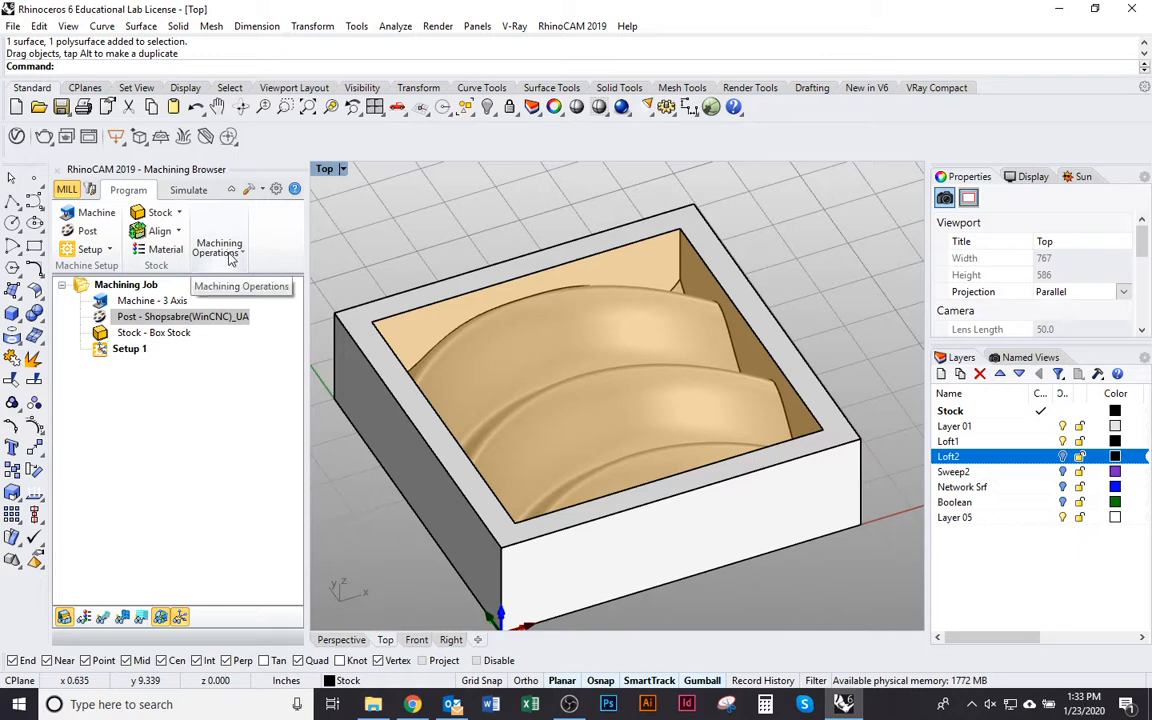
Create an advanced 3-axis Parallel Finishing operation and move its dialog clear of the model
click(237, 259)
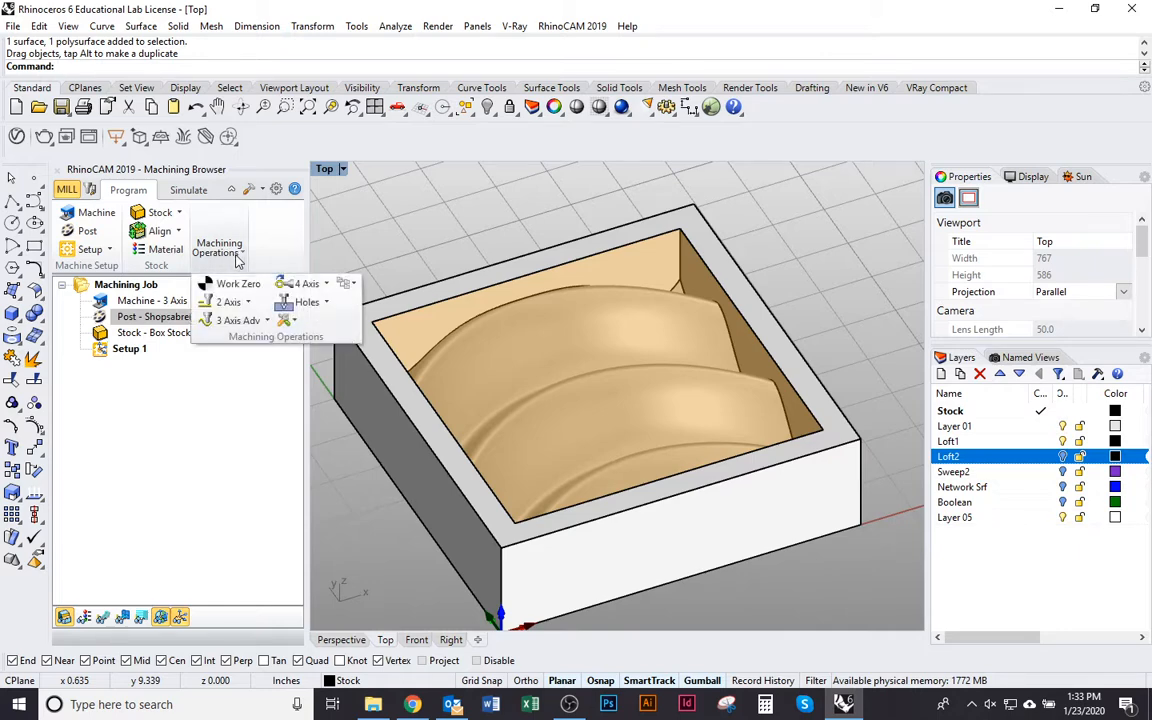
click(267, 322)
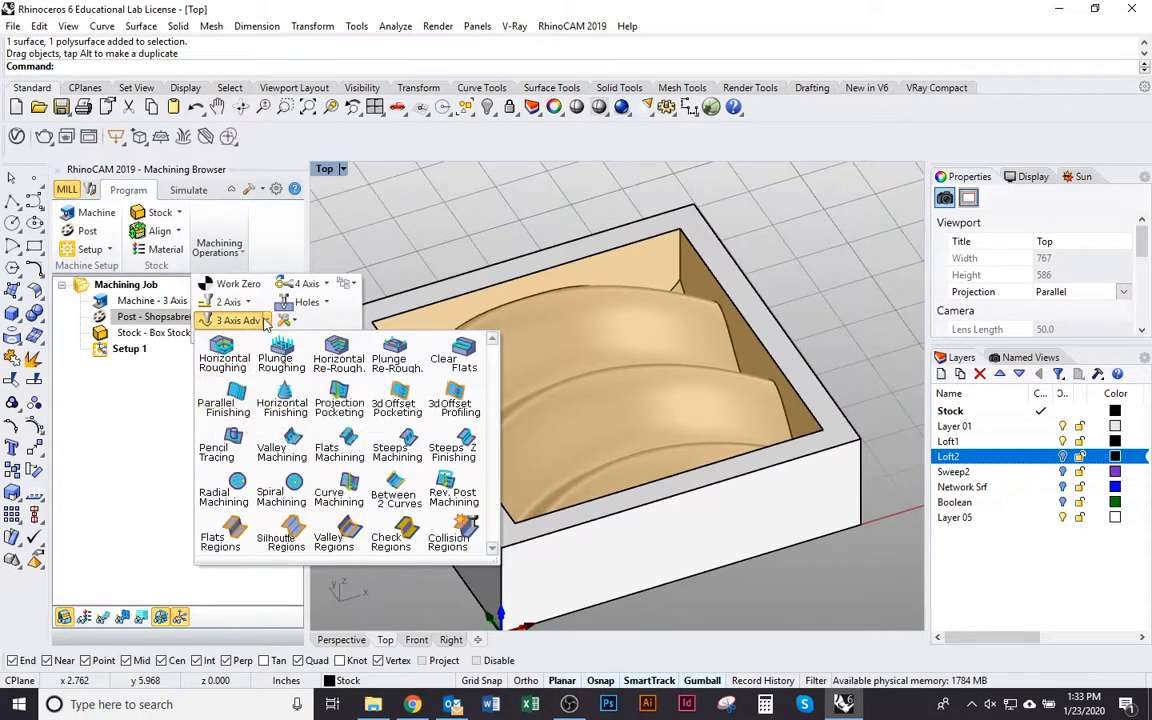
click(240, 418)
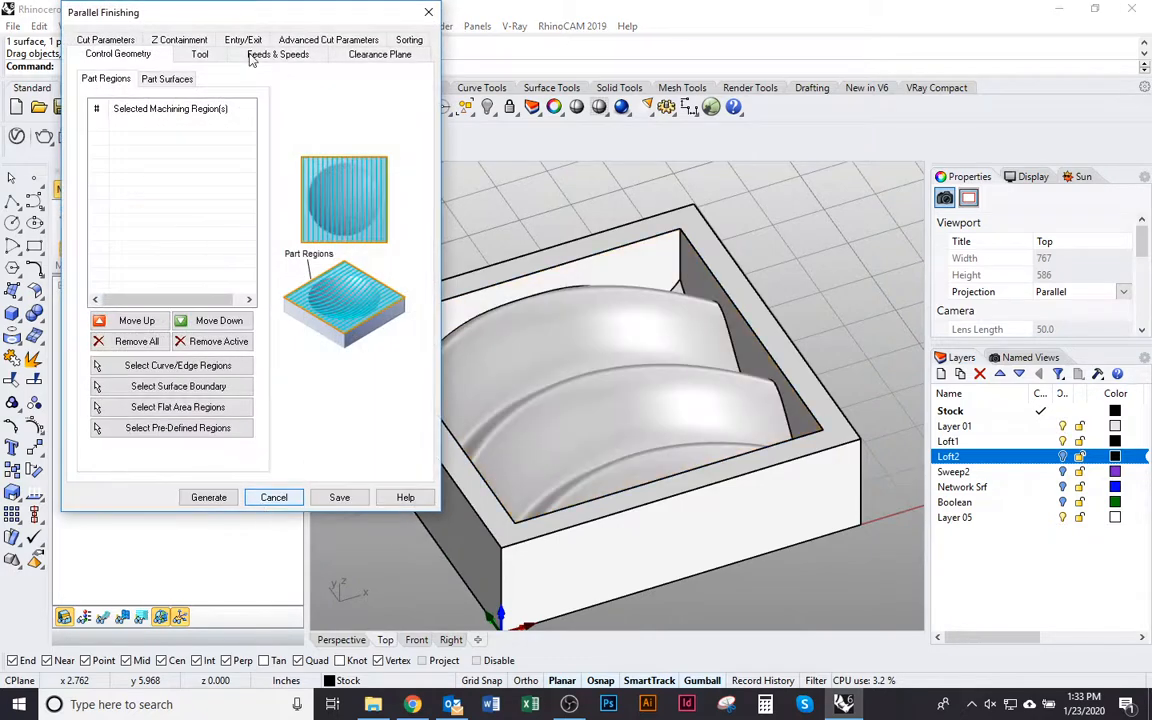
drag(243, 20, 528, 112)
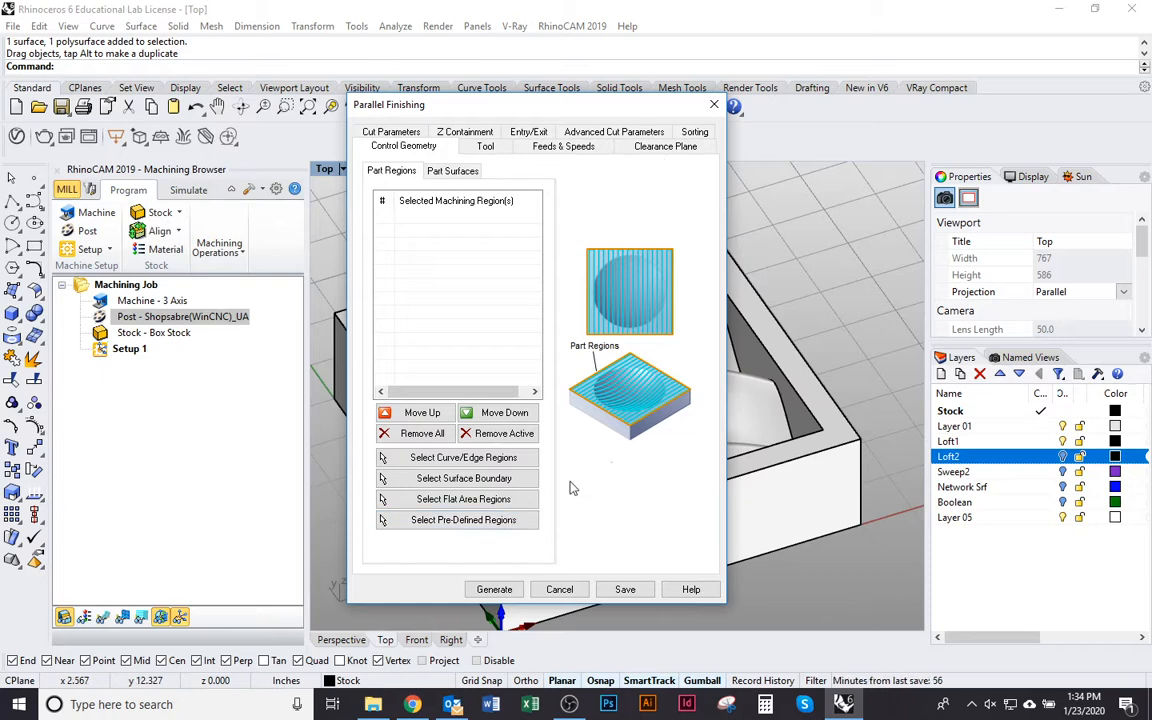
drag(532, 102, 343, 125)
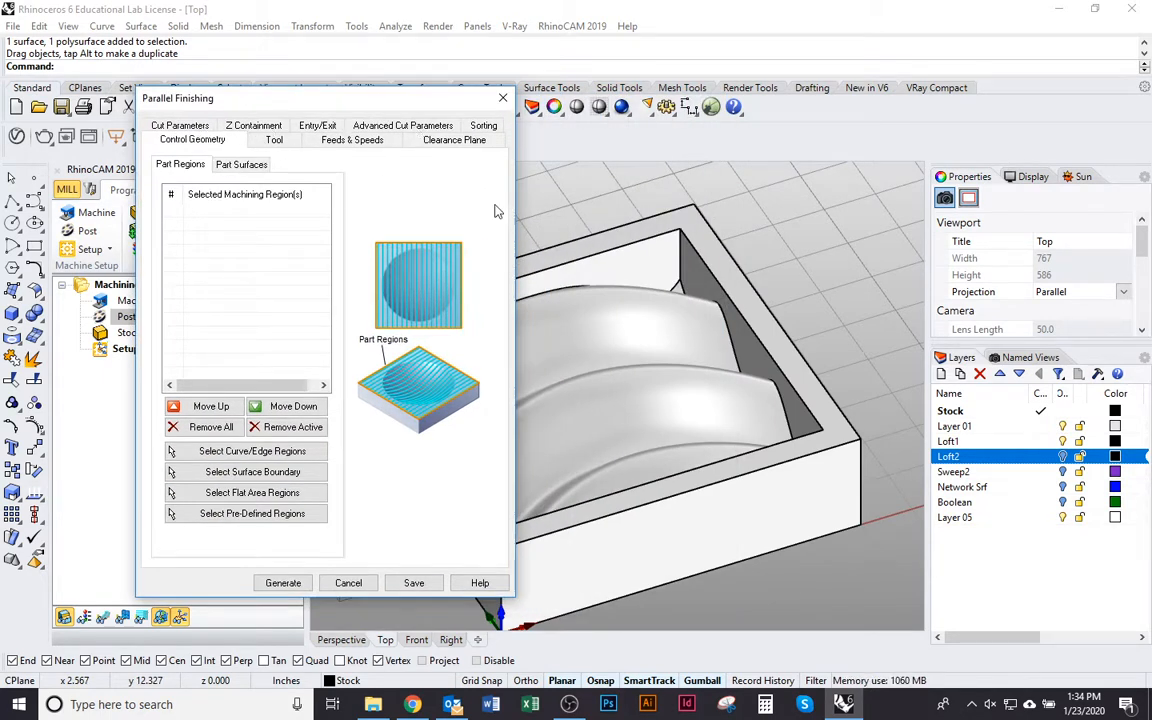
drag(436, 102, 347, 104)
scroll(656, 324, down, 2)
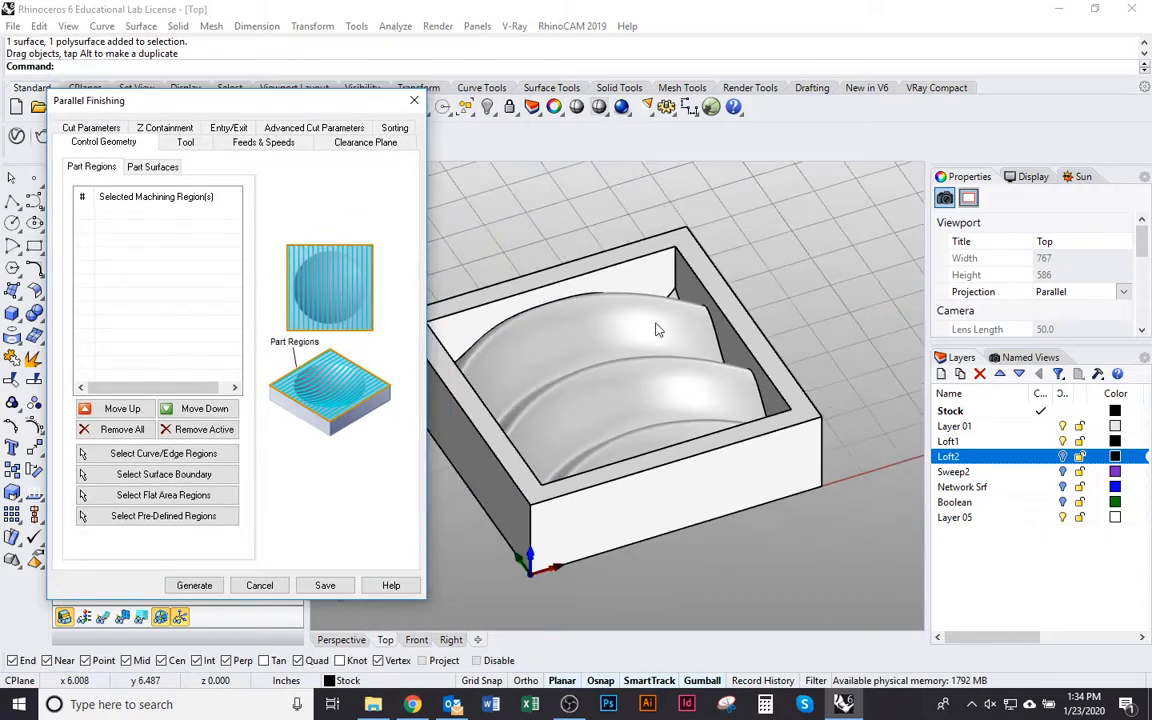
scroll(656, 330, up, 3)
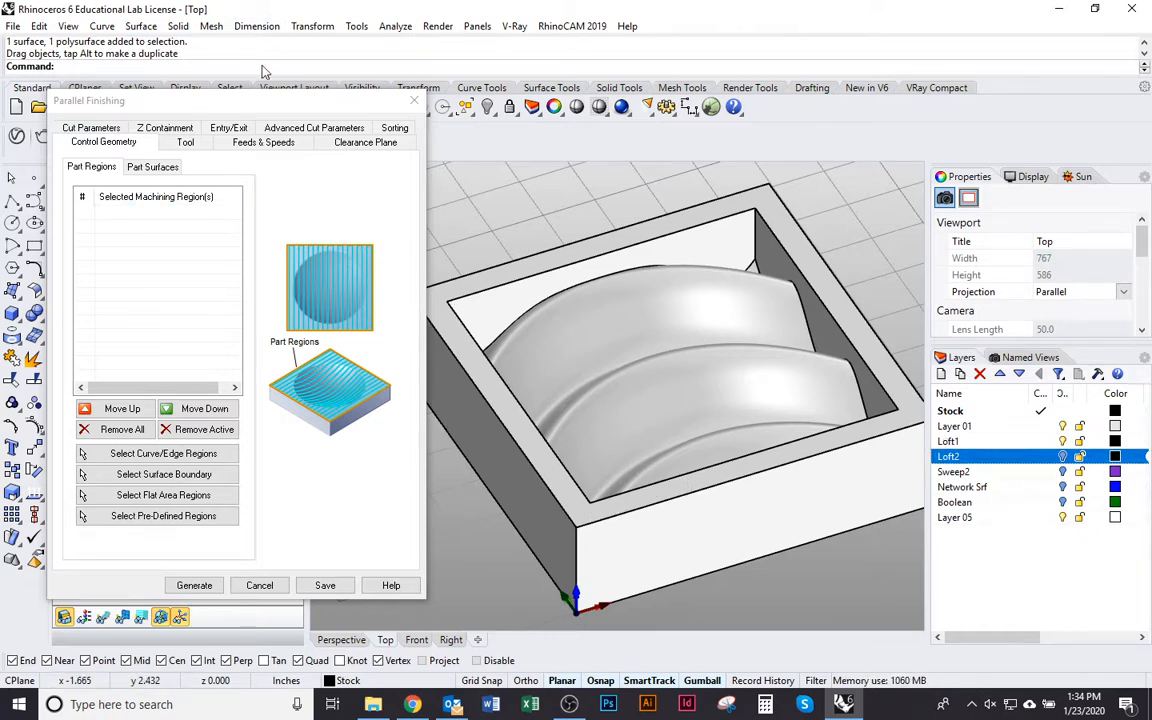
Draw a rectangle between opposite inner corners of the box frame's top opening
drag(263, 106, 199, 541)
click(34, 245)
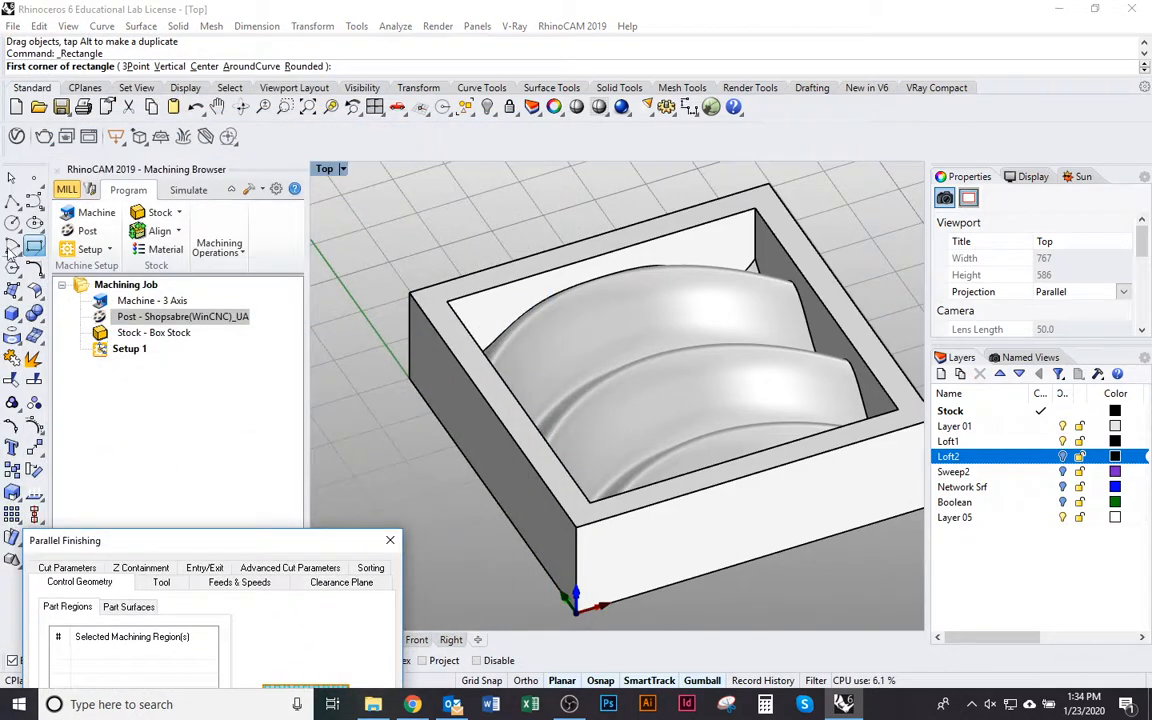
click(447, 301)
click(898, 409)
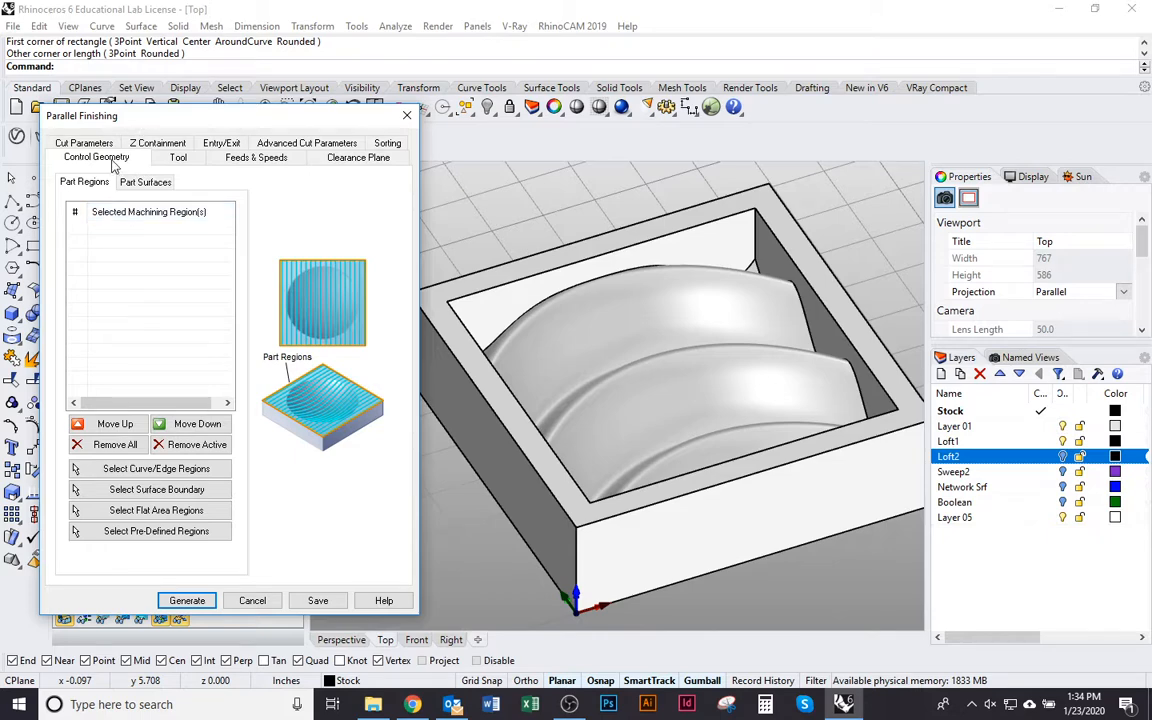
Assign the rectangle around the box opening as the machining region for the parallel finishing operation
click(222, 481)
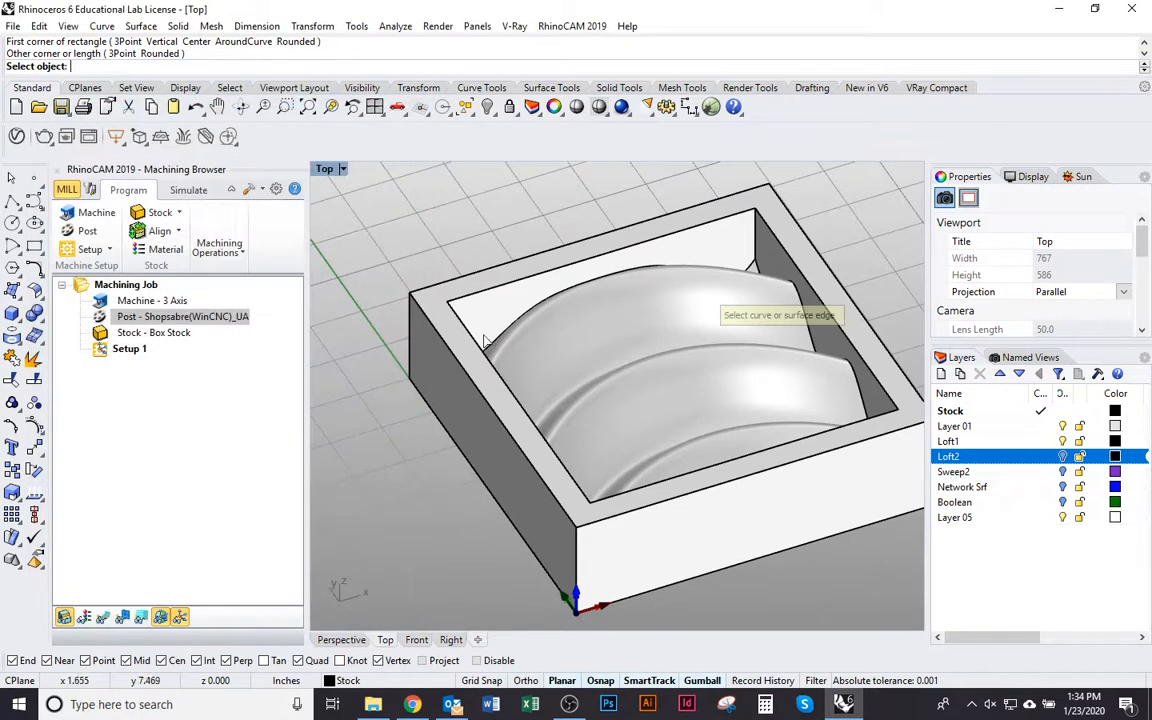
click(484, 298)
click(545, 335)
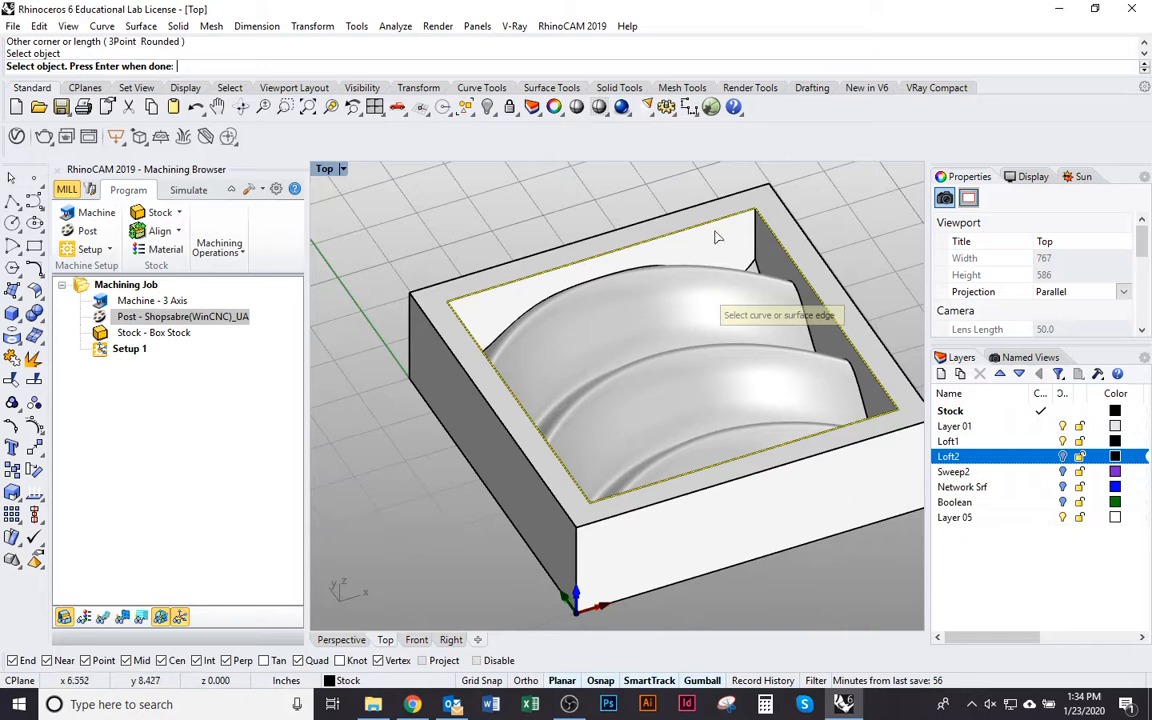
key(Return)
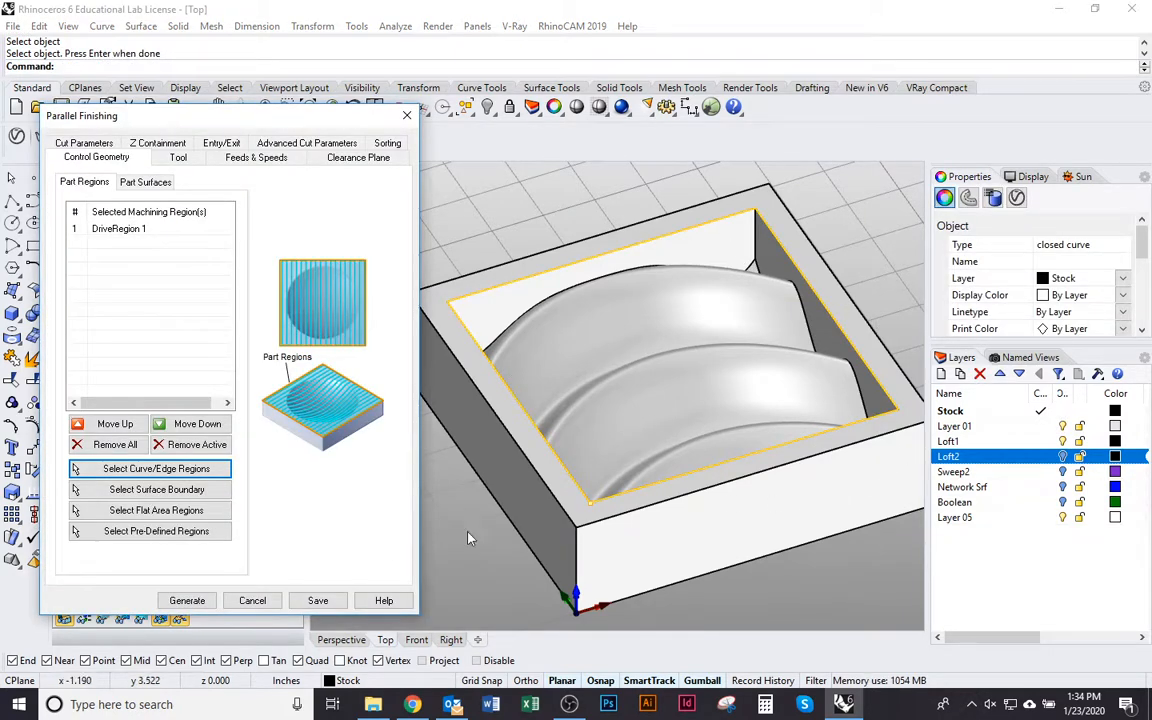
click(549, 222)
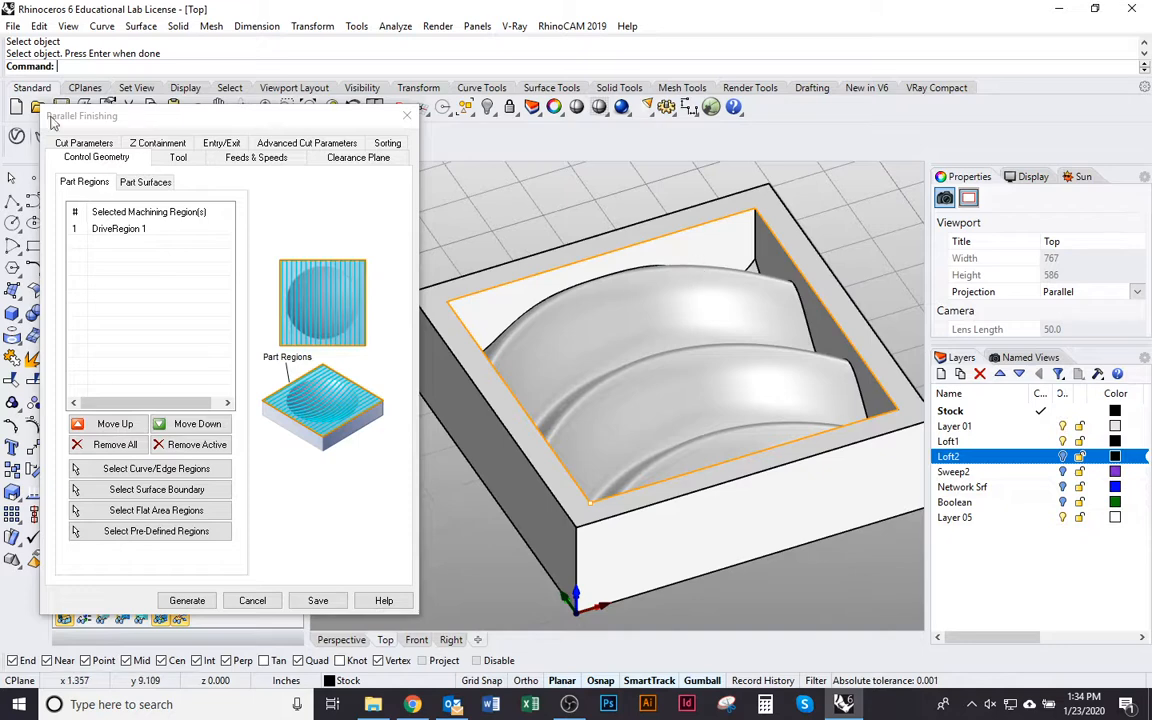
click(104, 229)
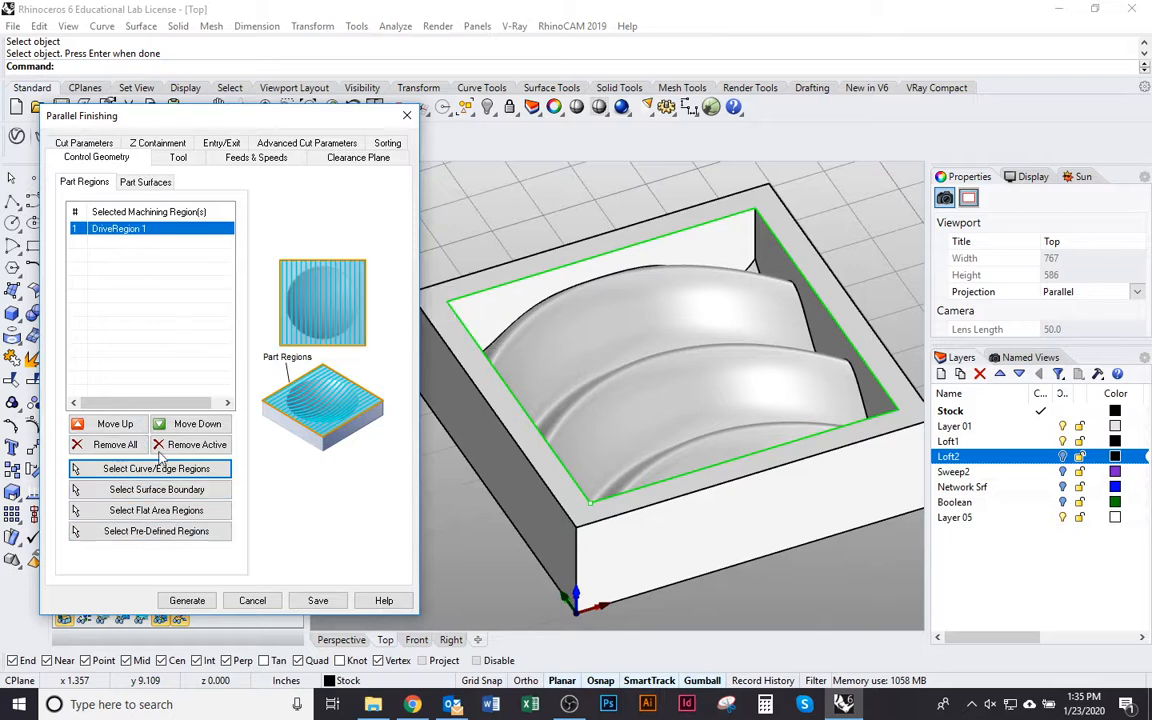
Examine the operation's list of available tools and the details of 1_FlatMill-0.75 _1785 downcut-rougher
click(177, 160)
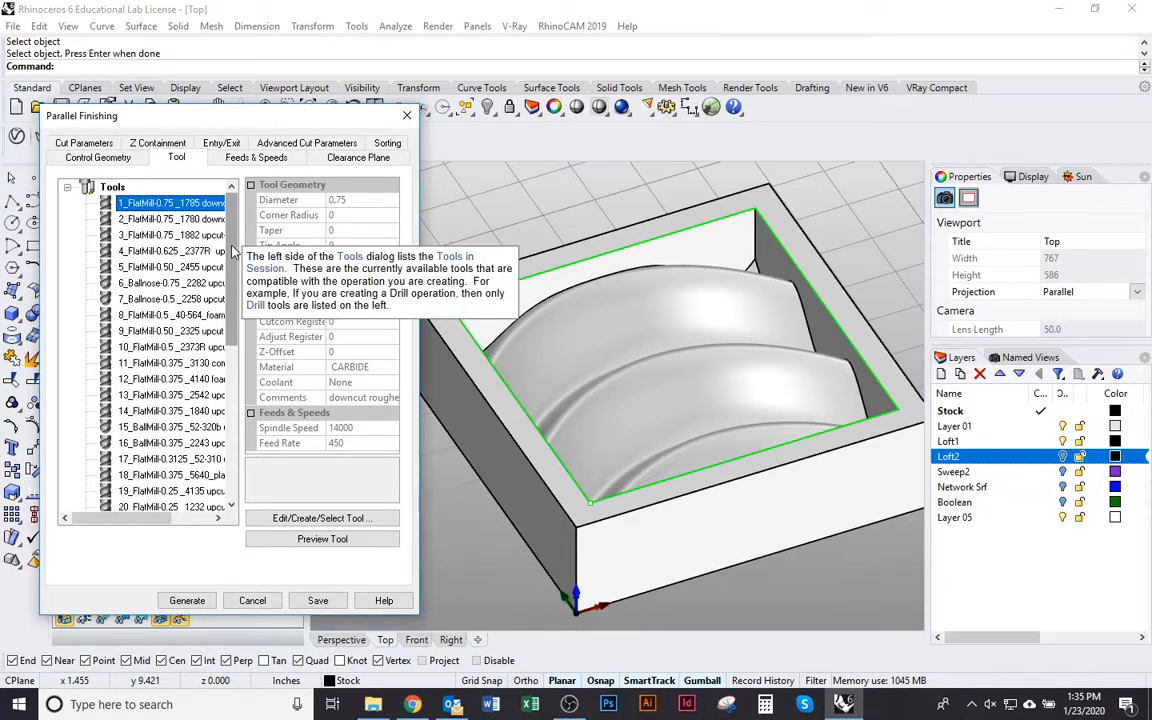
scroll(235, 252, down, 1)
scroll(235, 252, up, 1)
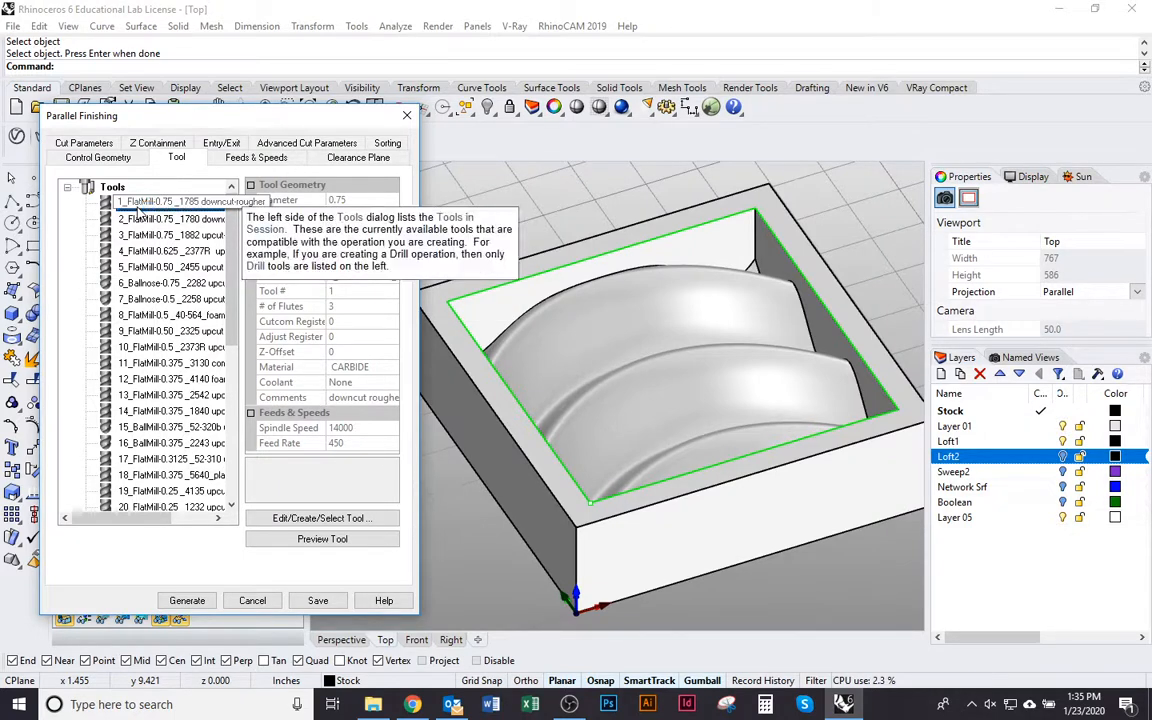
drag(130, 118, 189, 116)
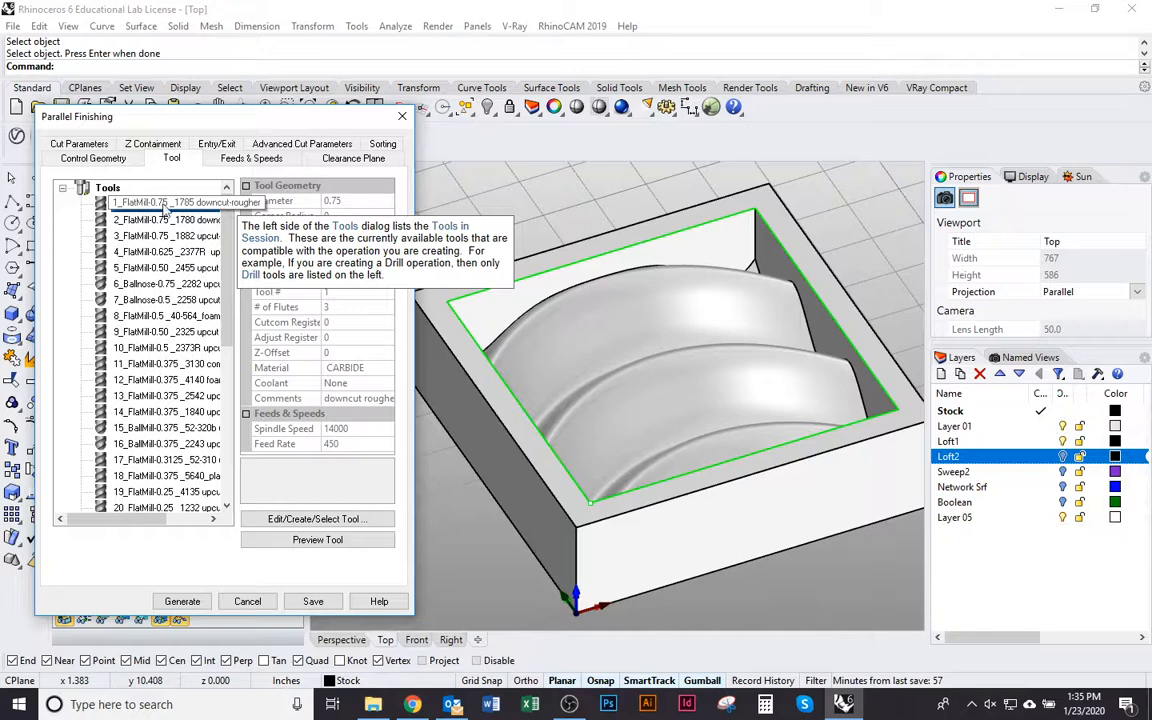
click(165, 204)
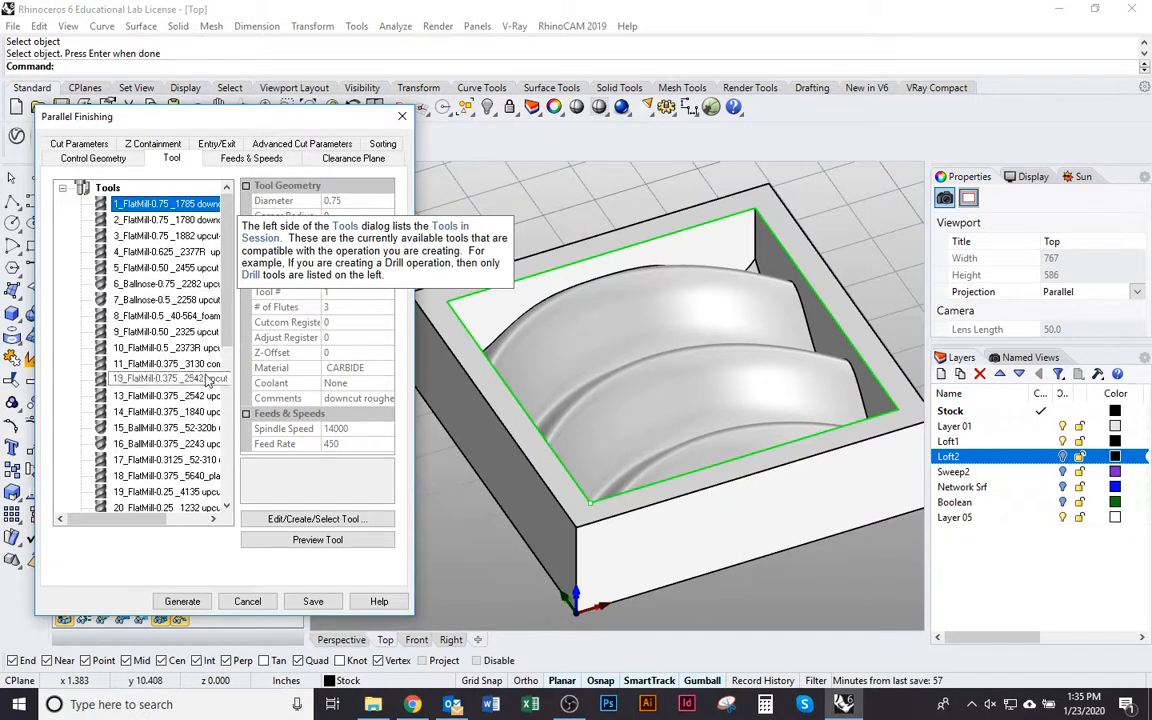
mouse_move(229, 299)
mouse_down()
mouse_move(232, 351)
mouse_move(228, 278)
mouse_up()
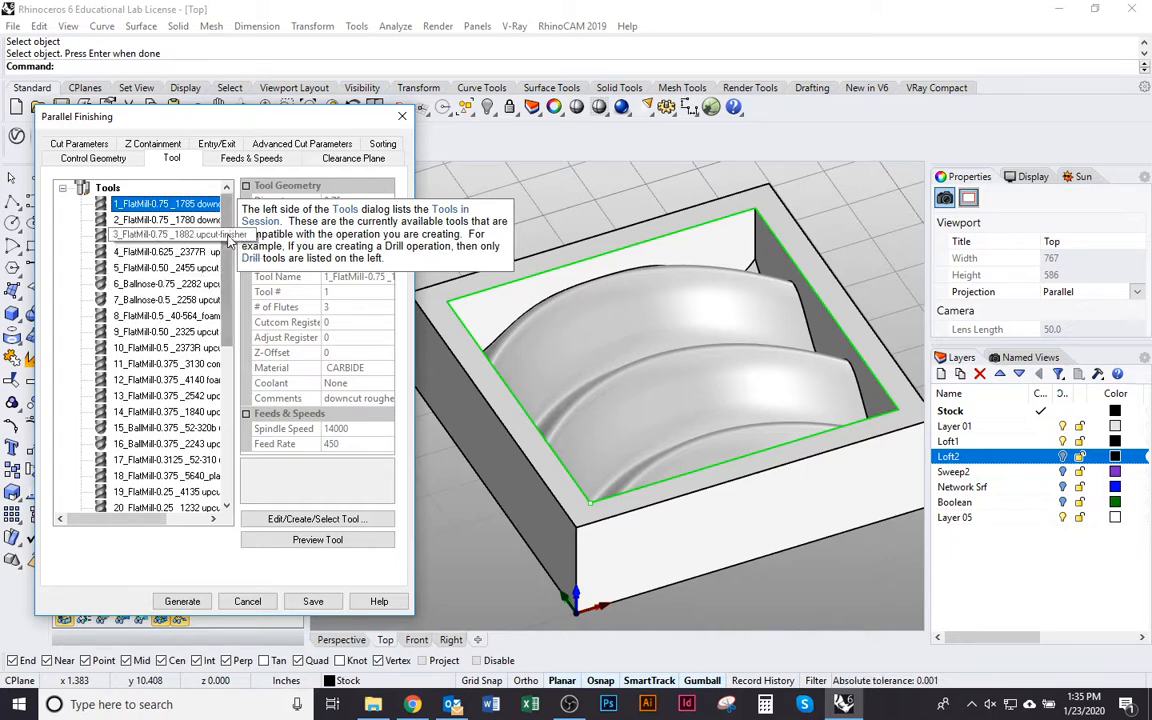
click(134, 206)
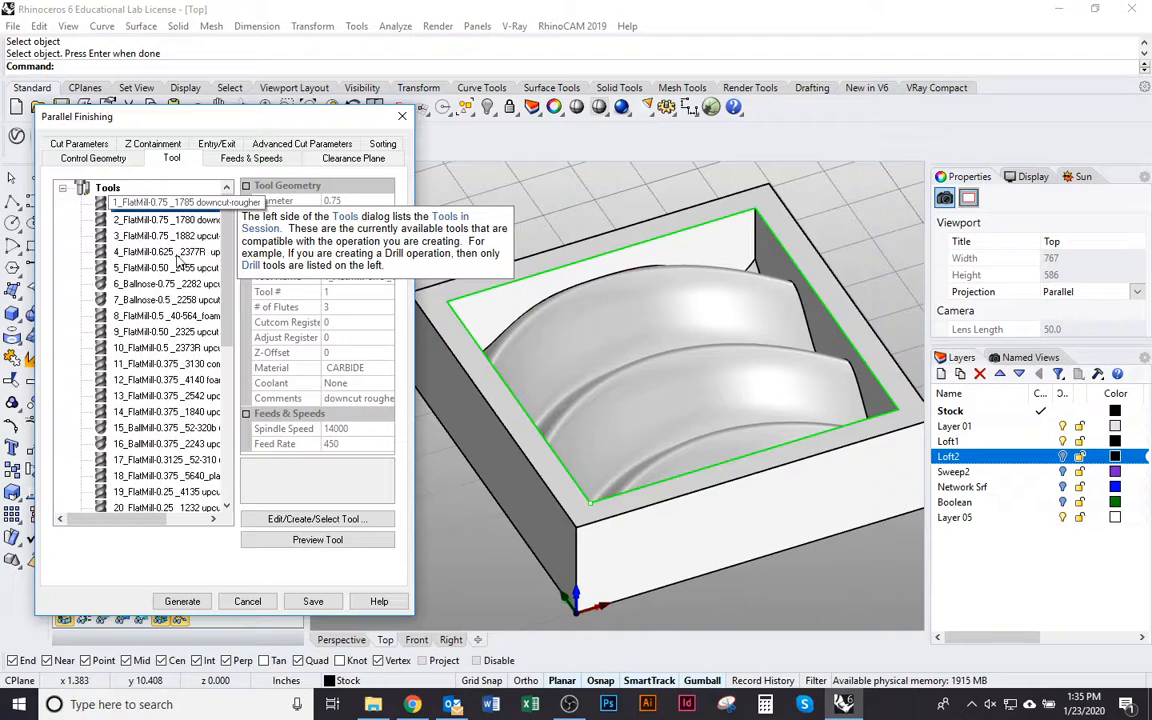
Open the tool editor and examine the ball nose tools and their tip geometry, then accept 6_Ballnose-0.75 _2282 upcut
double_click(104, 205)
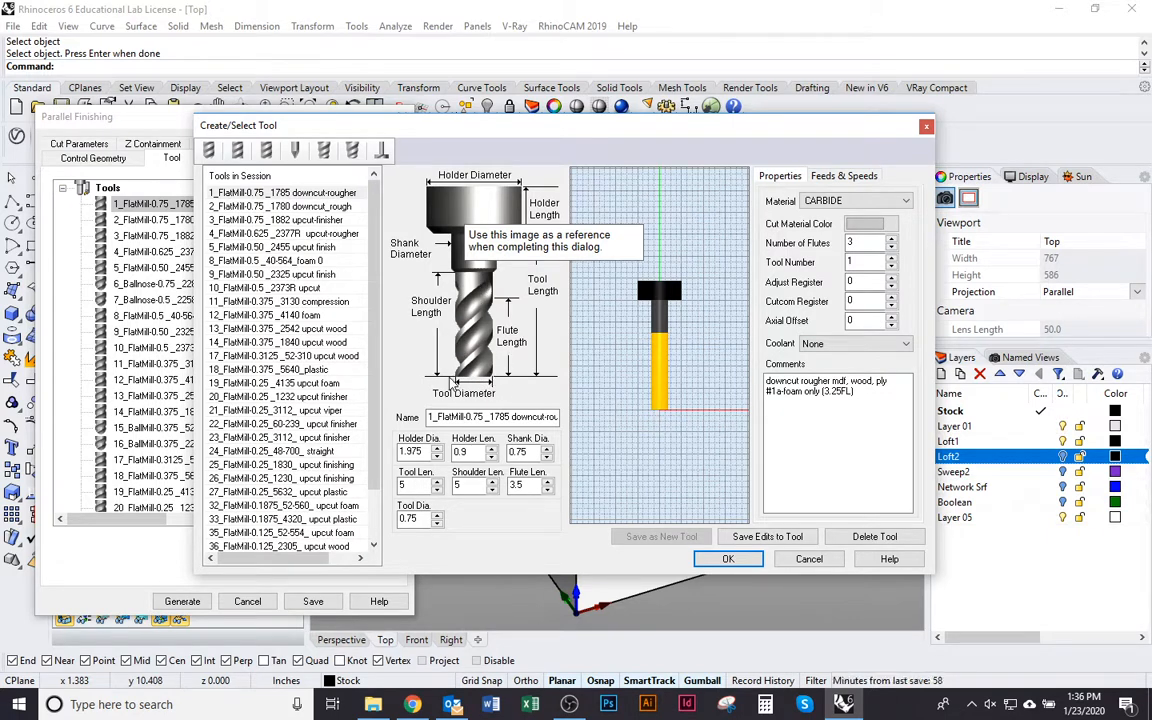
click(354, 151)
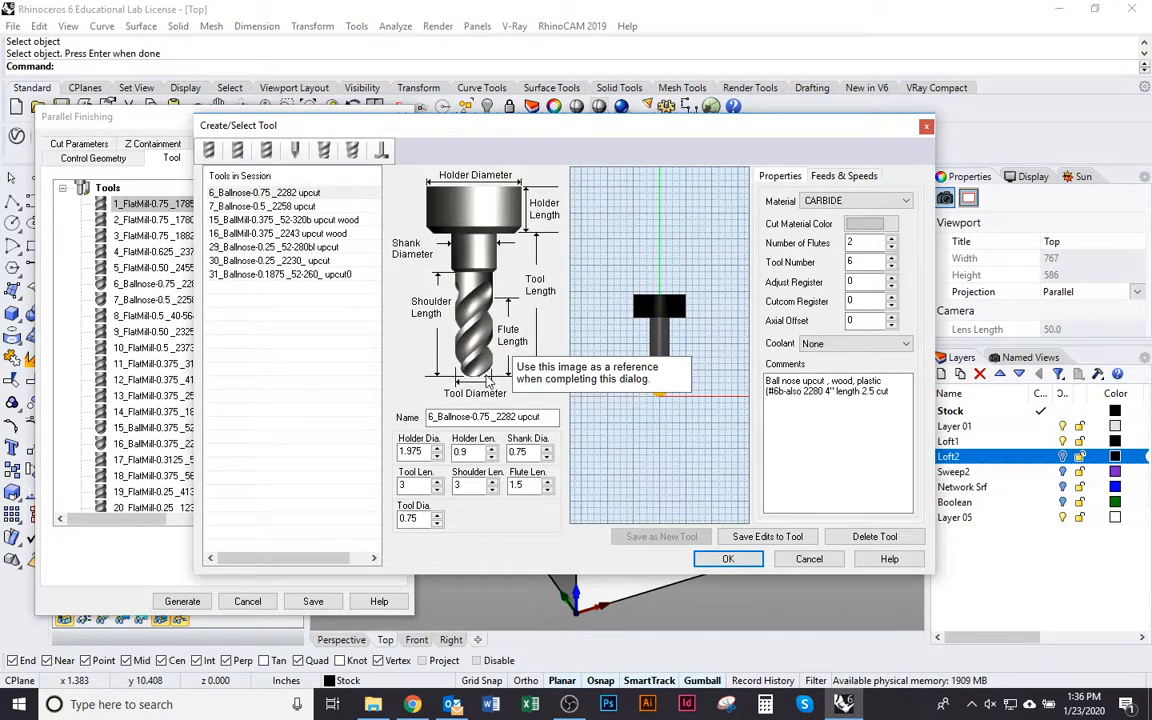
mouse_move(513, 124)
mouse_down()
mouse_move(474, 194)
mouse_move(488, 574)
mouse_up()
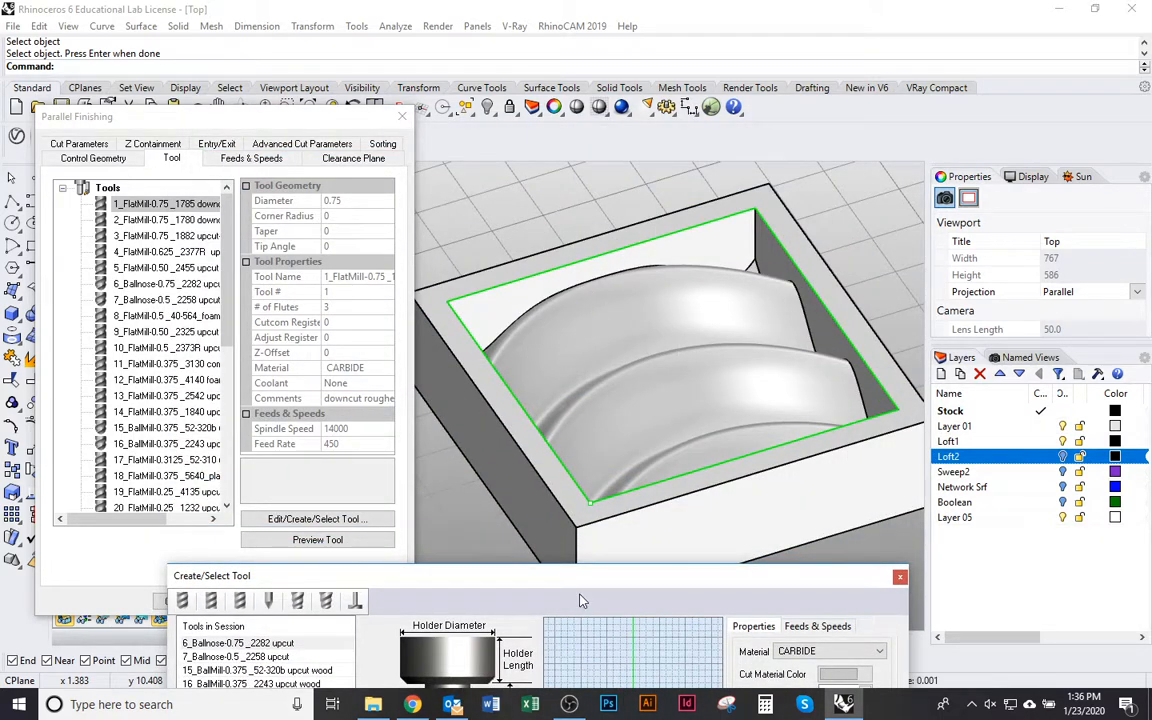
drag(582, 600, 576, 572)
drag(657, 574, 652, 112)
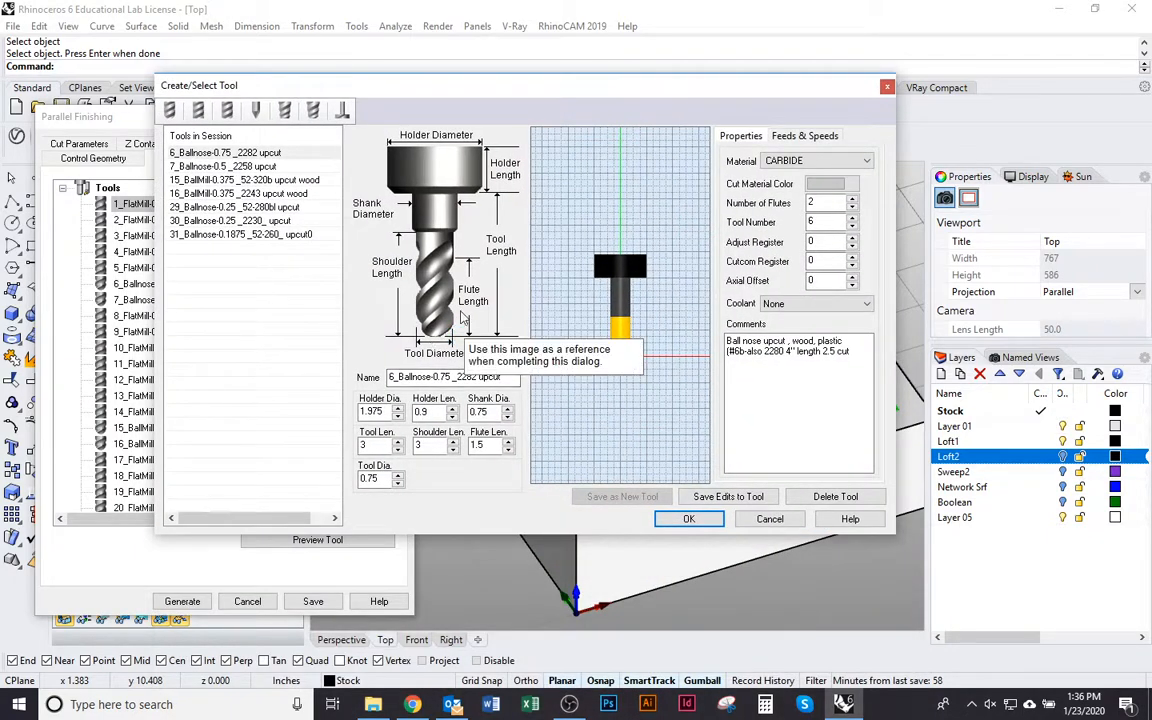
click(689, 518)
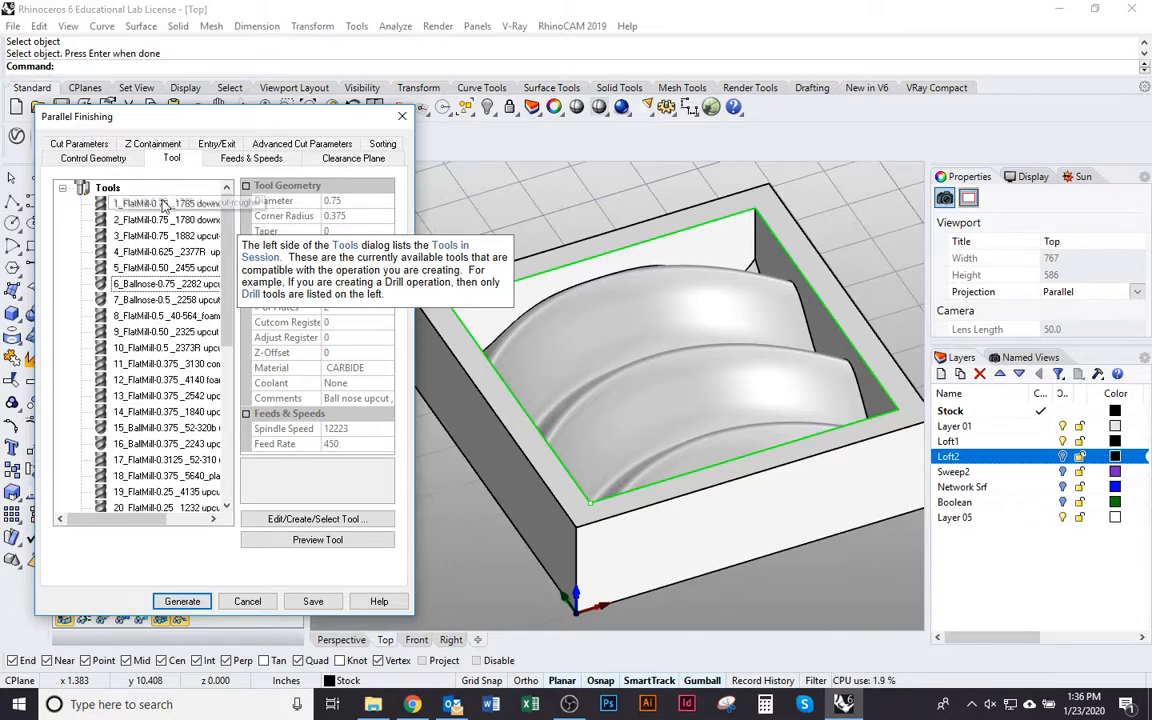
Compare the 0.375 ball mills and select 15_BallMill-0.375 _52-320b upcut wood as the operation's tool
scroll(225, 330, down, 6)
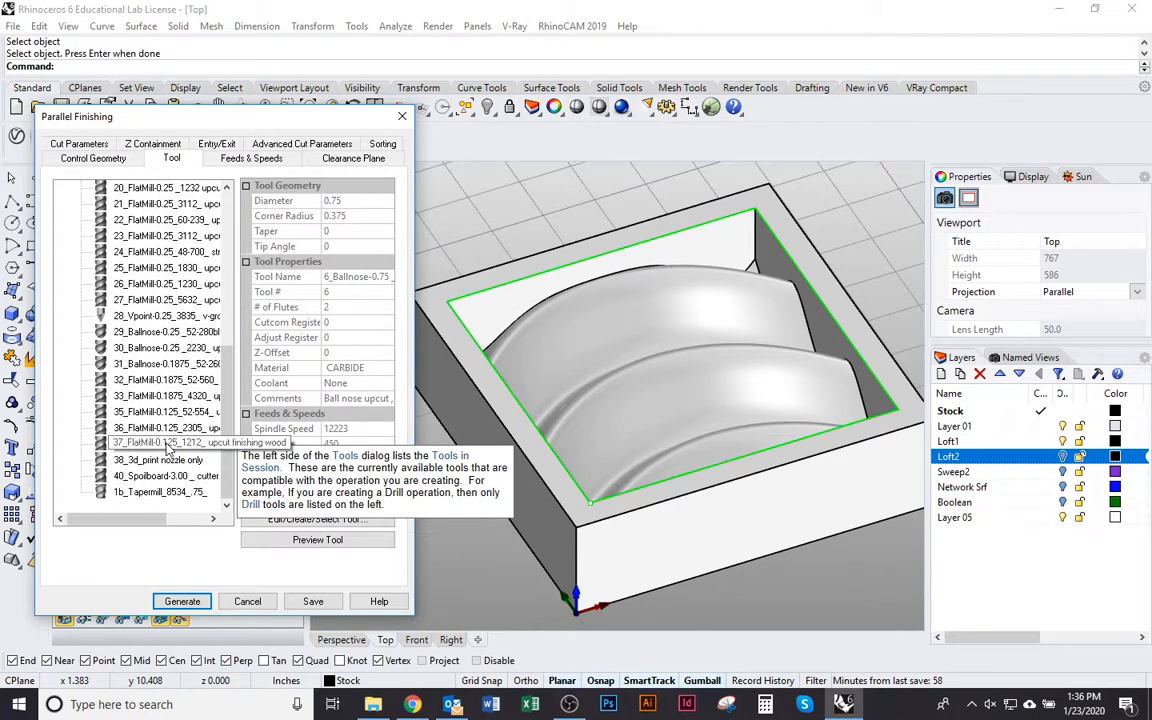
scroll(167, 460, up, 1)
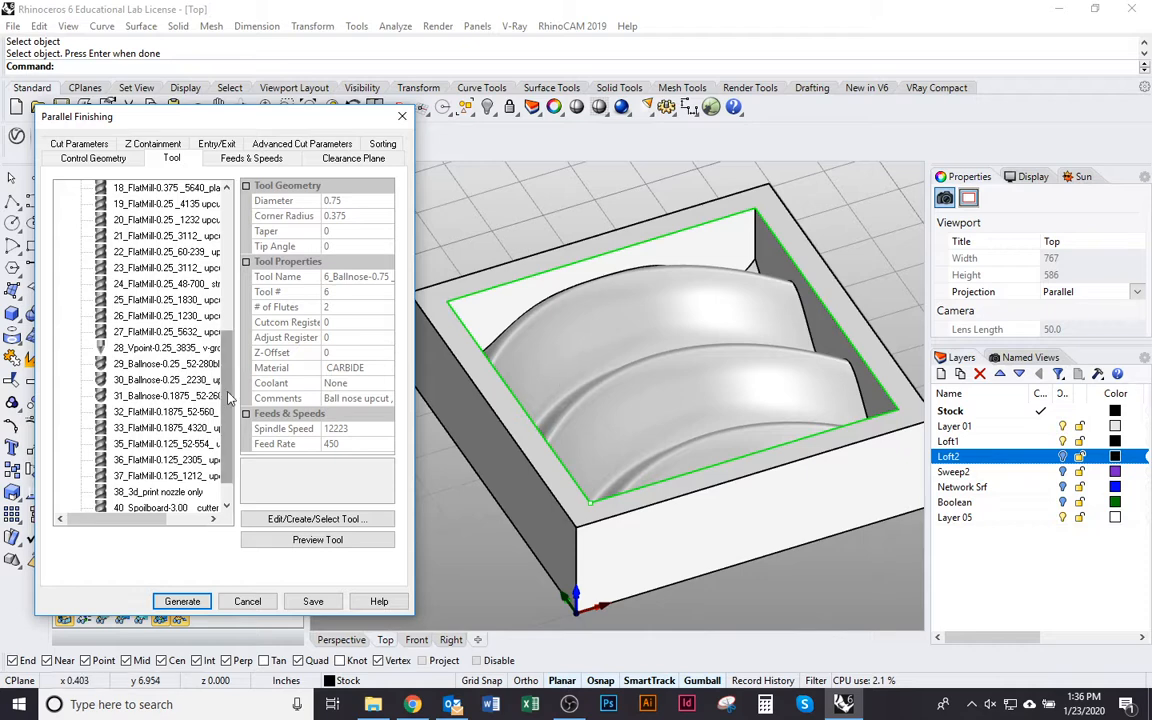
scroll(228, 342, up, 2)
scroll(230, 341, up, 3)
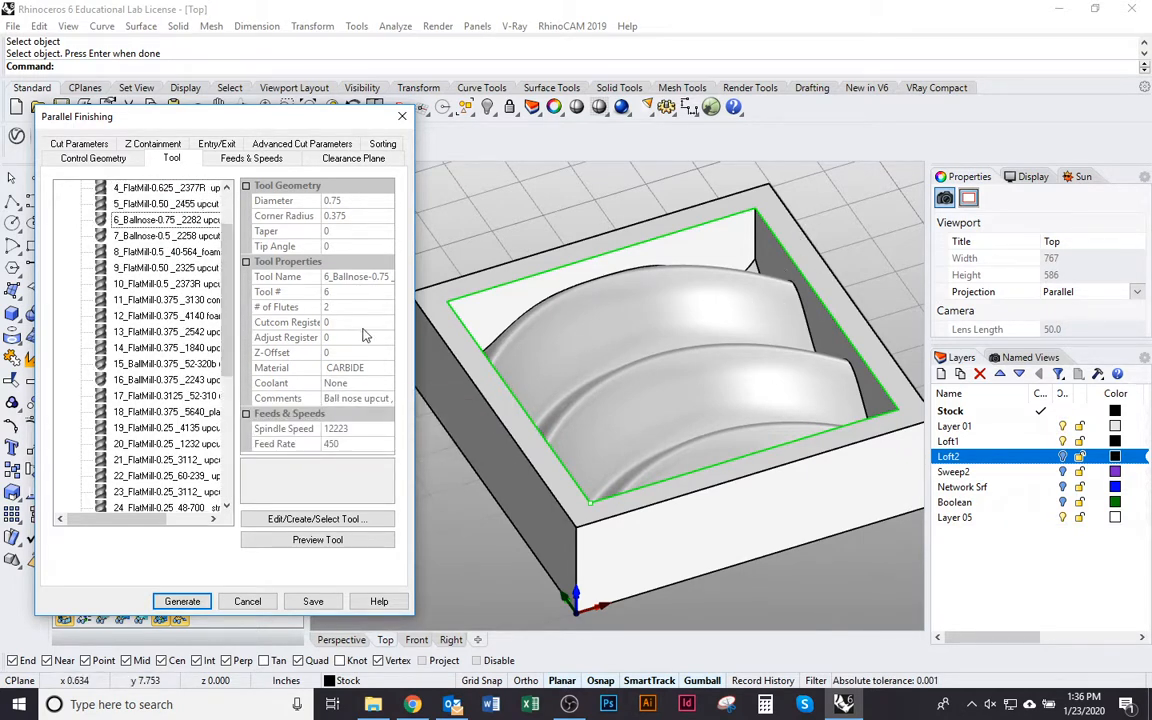
scroll(202, 244, up, 2)
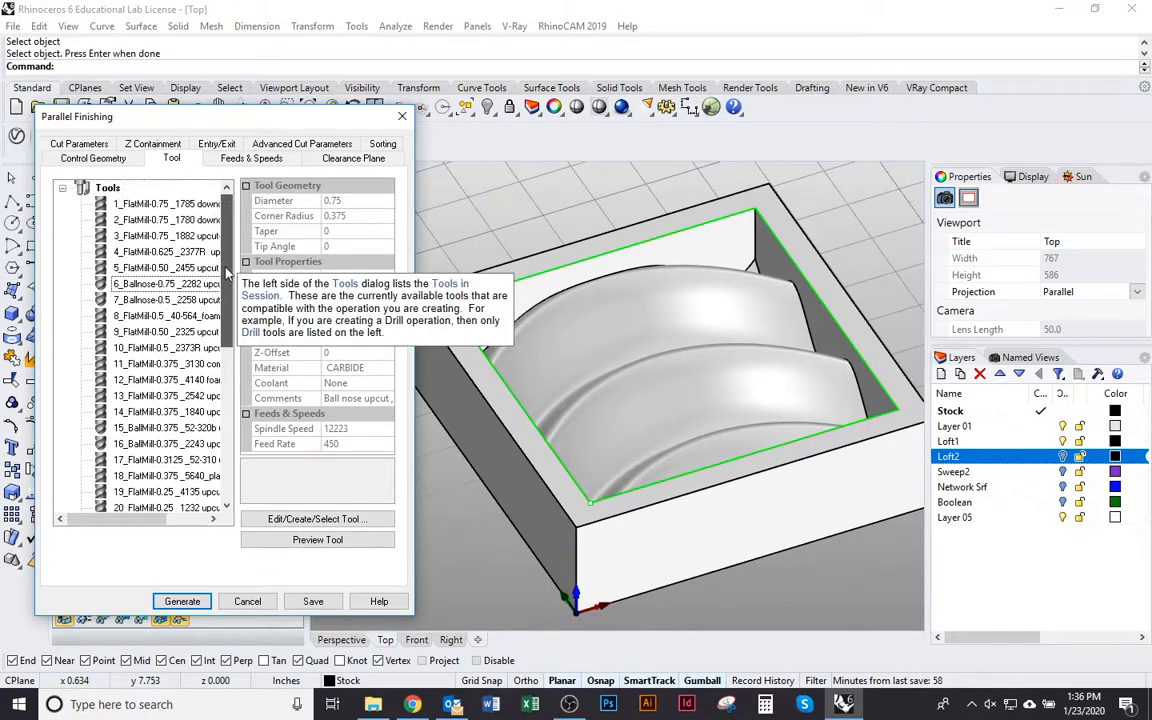
scroll(195, 300, down, 3)
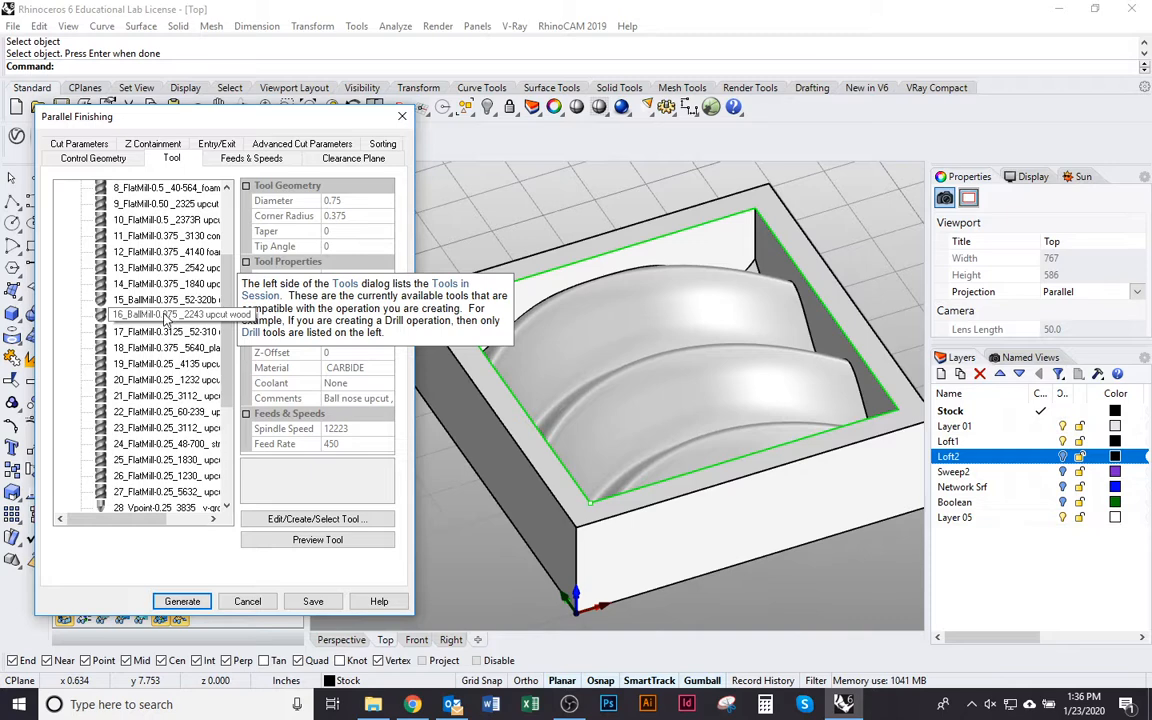
drag(227, 368, 221, 361)
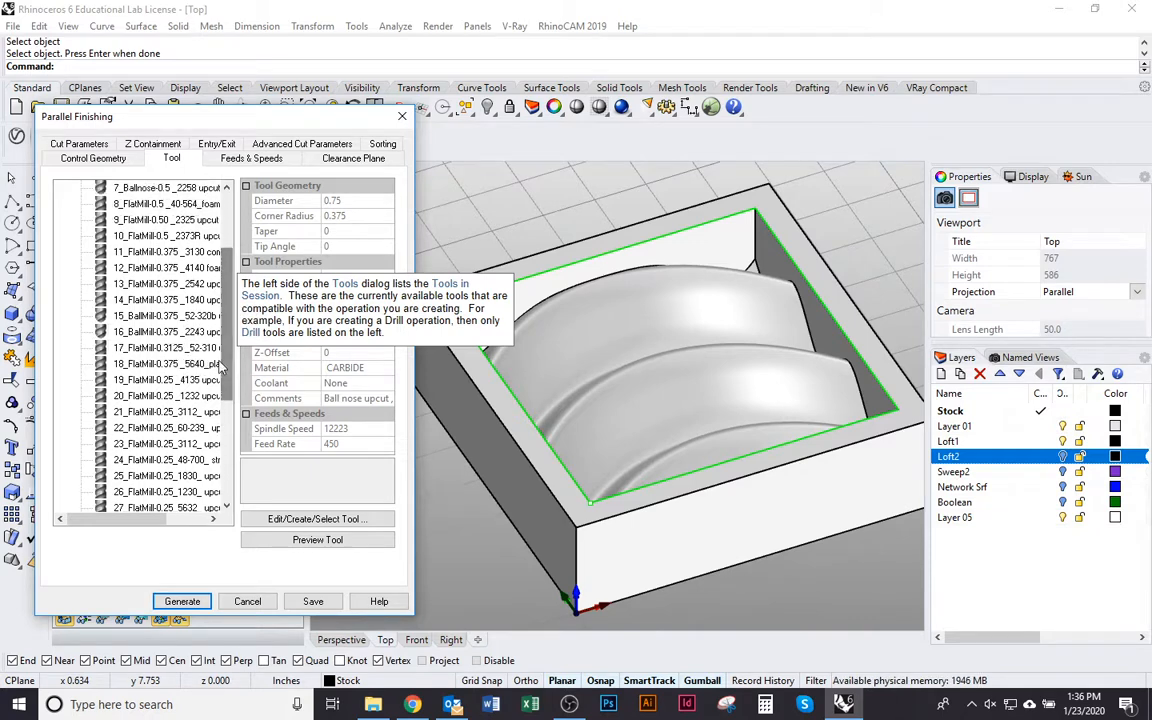
click(153, 318)
click(168, 333)
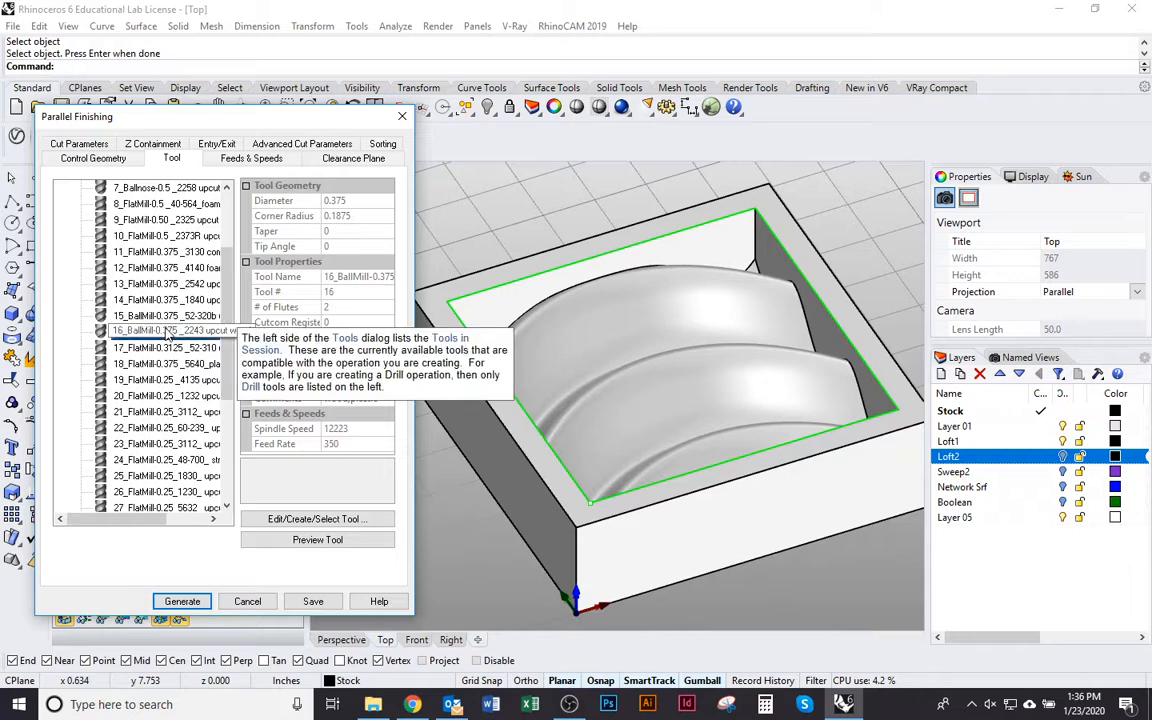
click(147, 316)
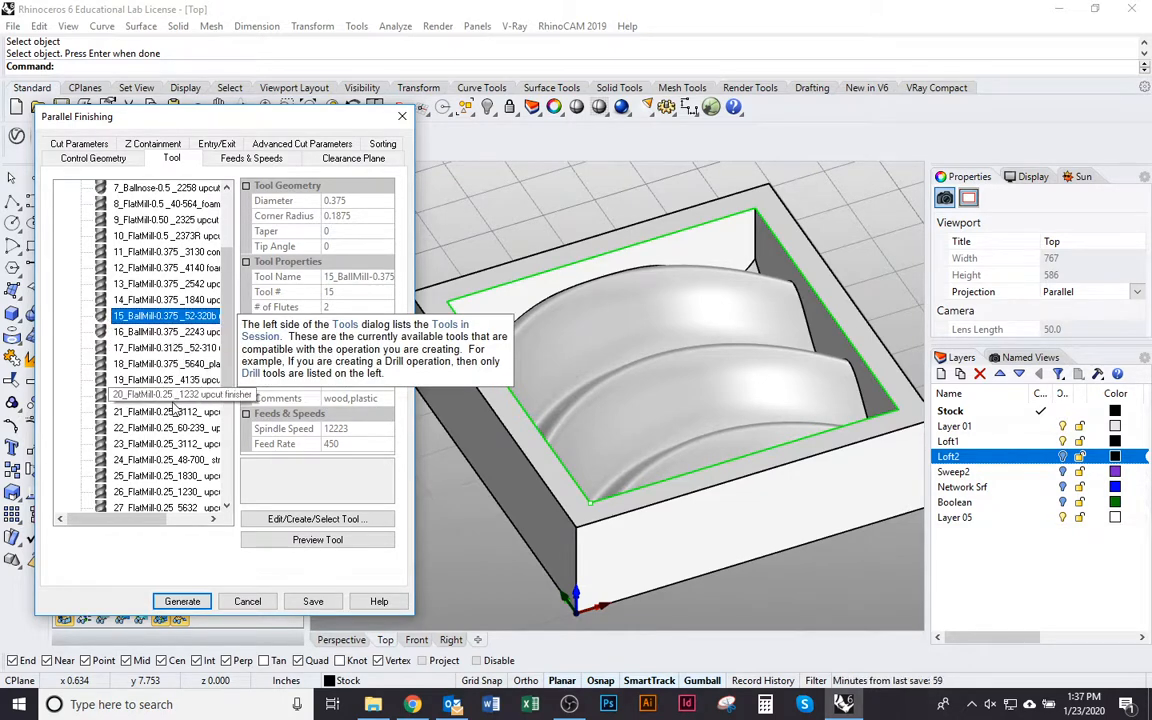
scroll(170, 395, down, 4)
scroll(172, 405, up, 3)
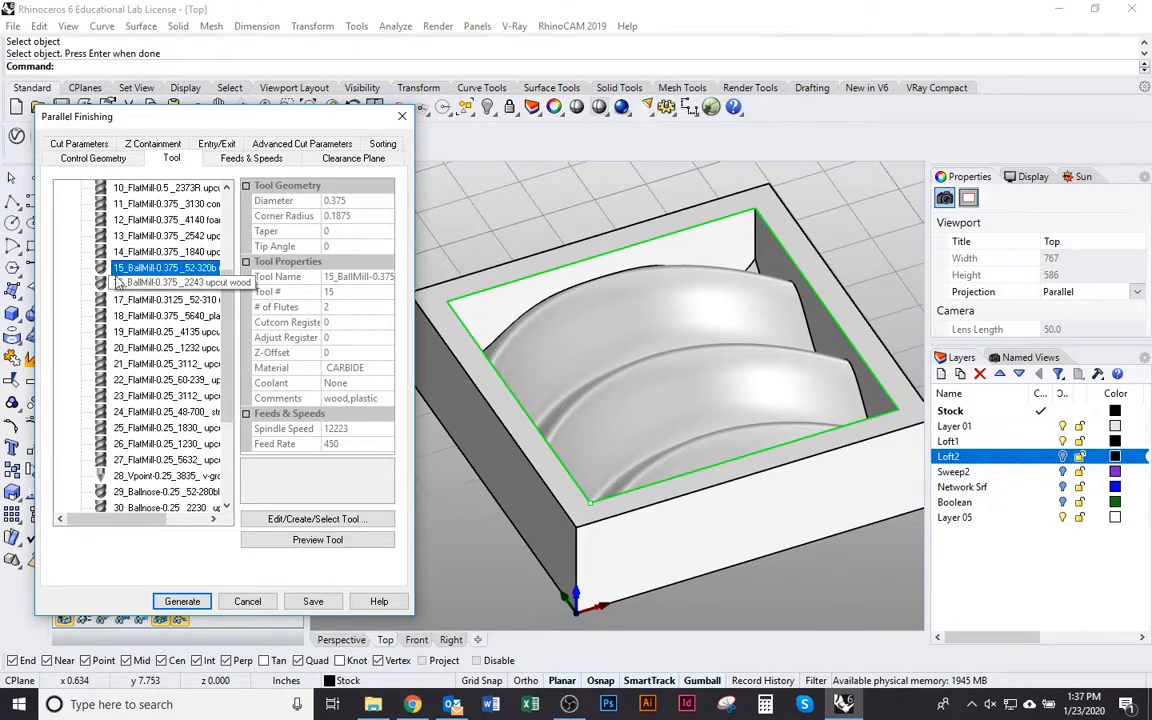
click(189, 268)
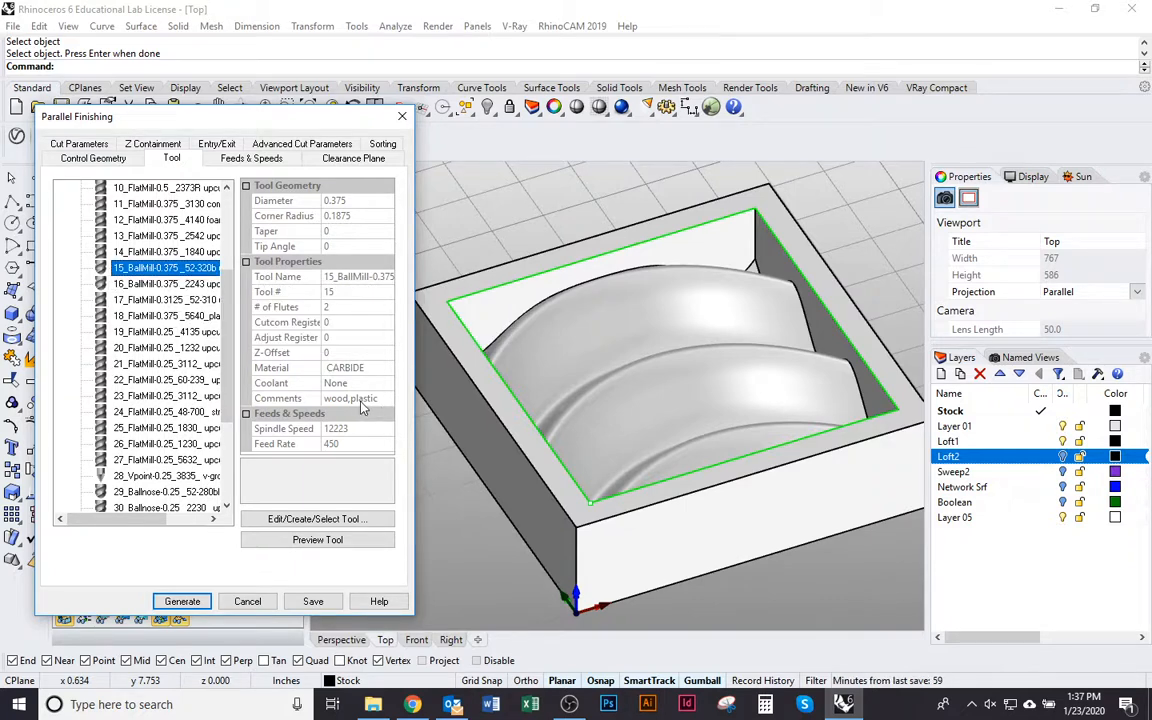
Examine the properties and material comments of the tools following tool 15 and of the 12_FlatMill-0.375 _4140 foam tool
key(Down)
key(Down)
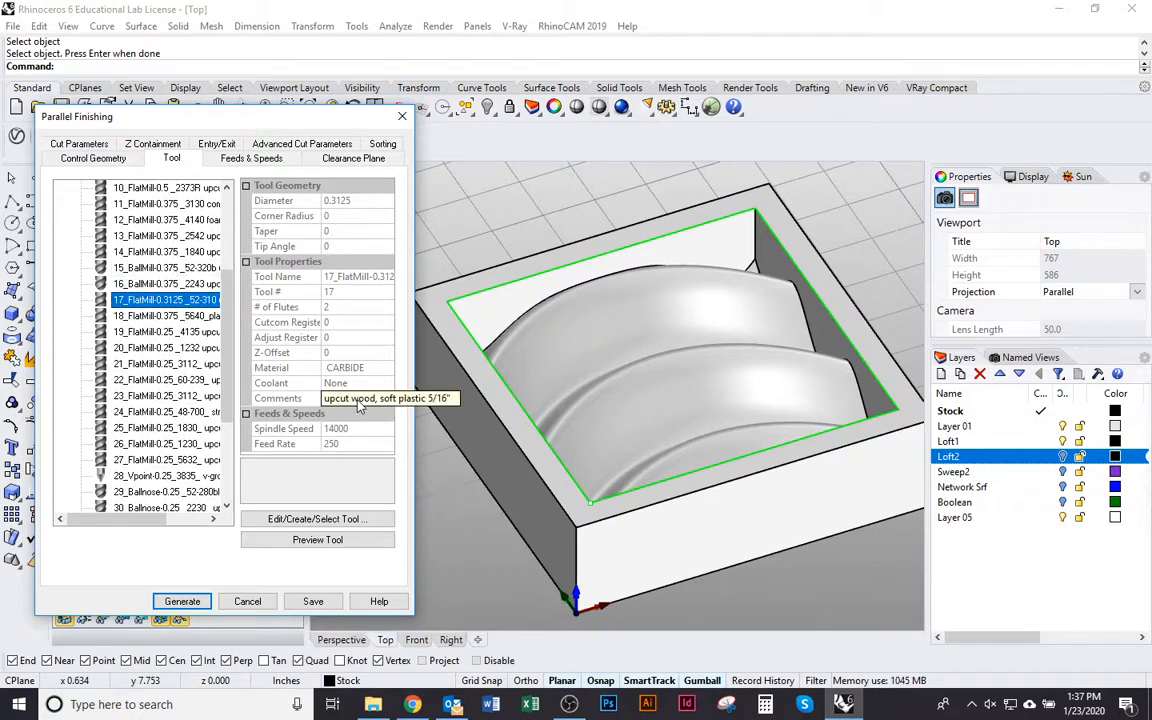
key(Down)
key(Down)
key(Down)
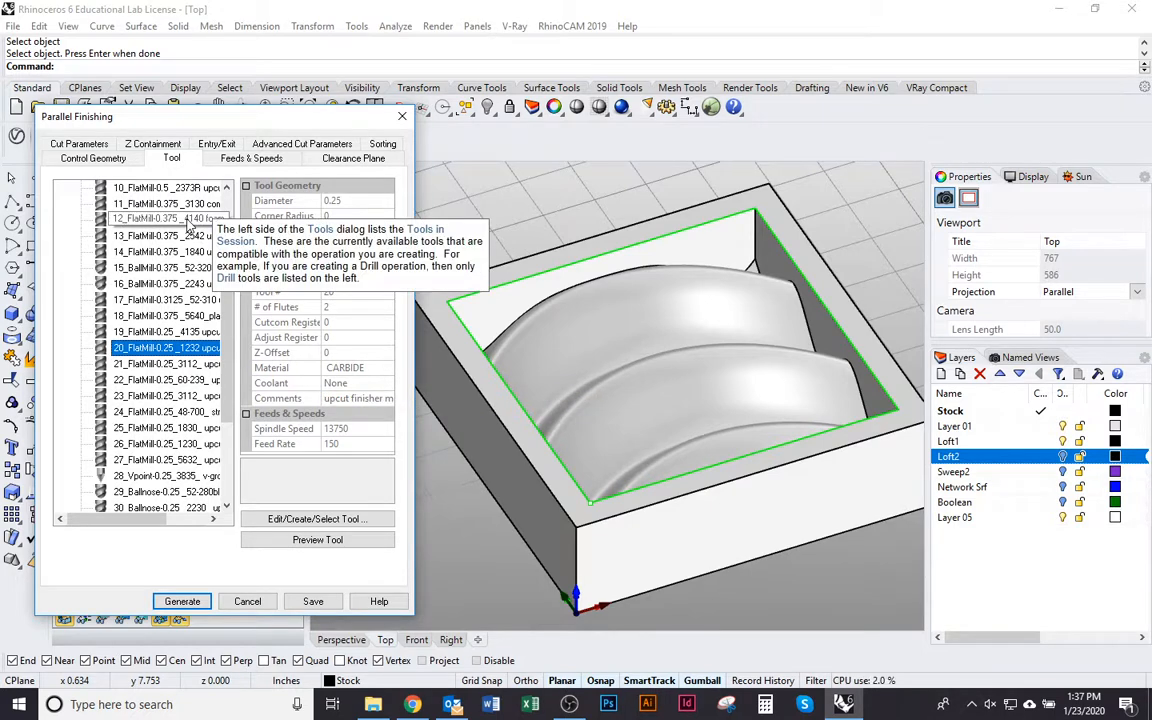
click(172, 220)
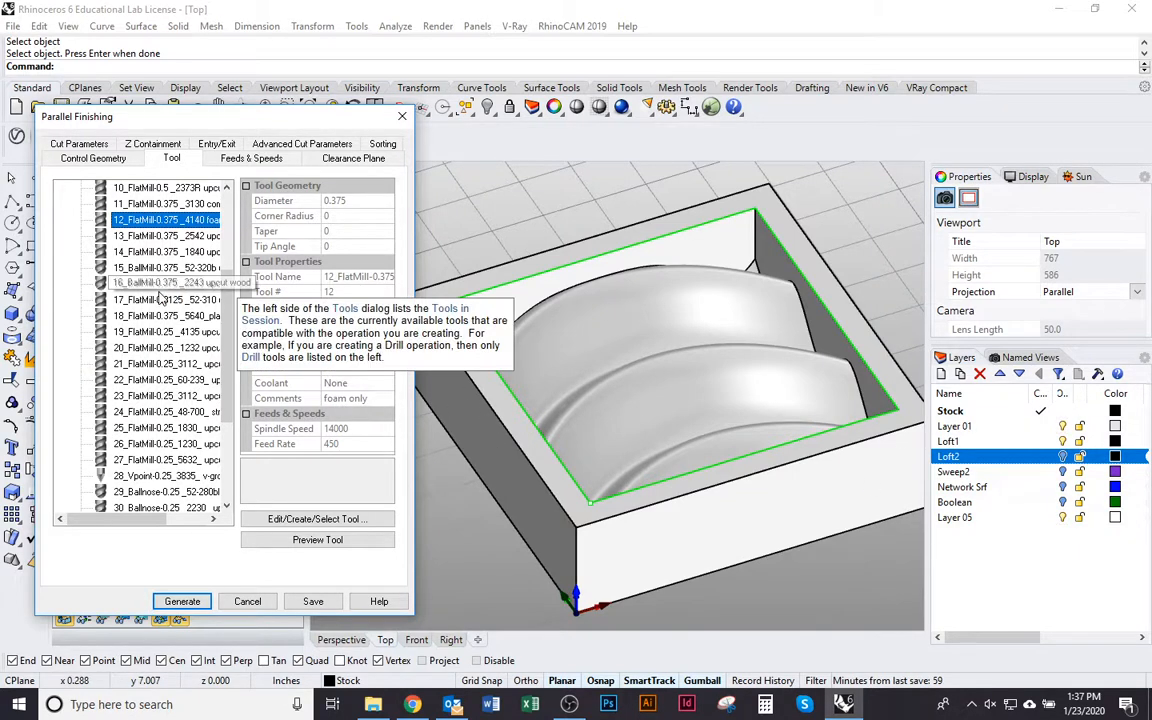
scroll(147, 288, up, 2)
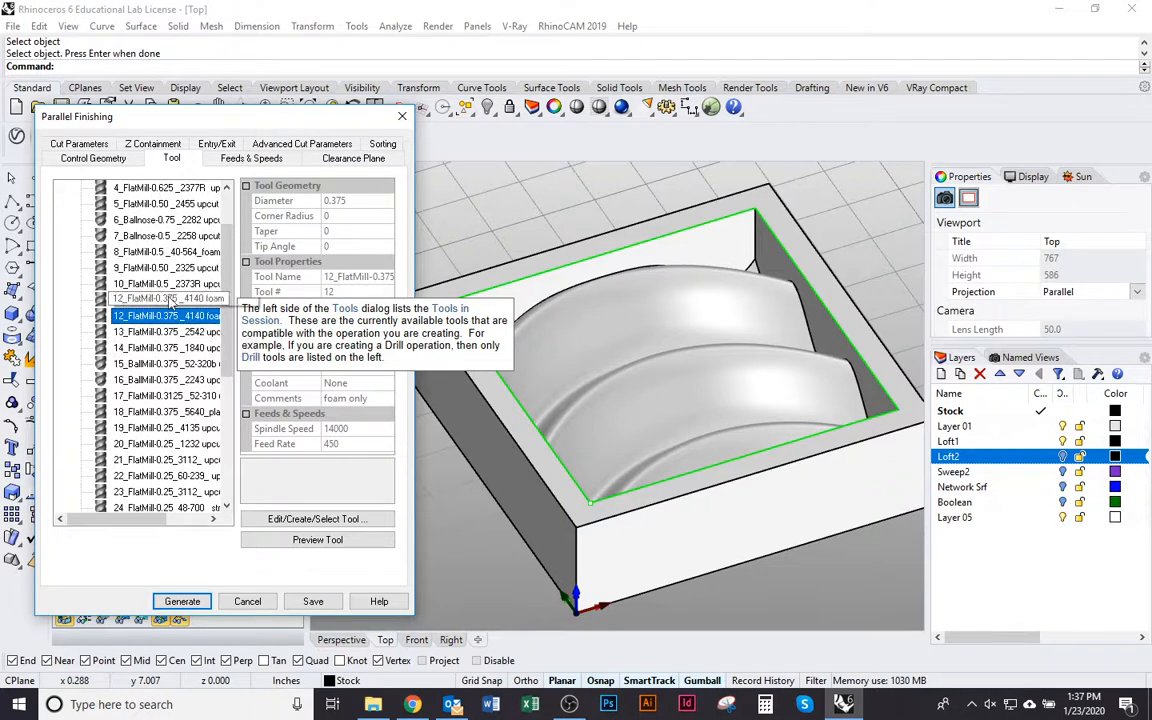
Open 15_BallMill-0.375 _52-320b upcut wood in the tool editor and compare its tool length with that of 16_BallMill-0.375 _2243 upcut wood
click(140, 364)
double_click(112, 363)
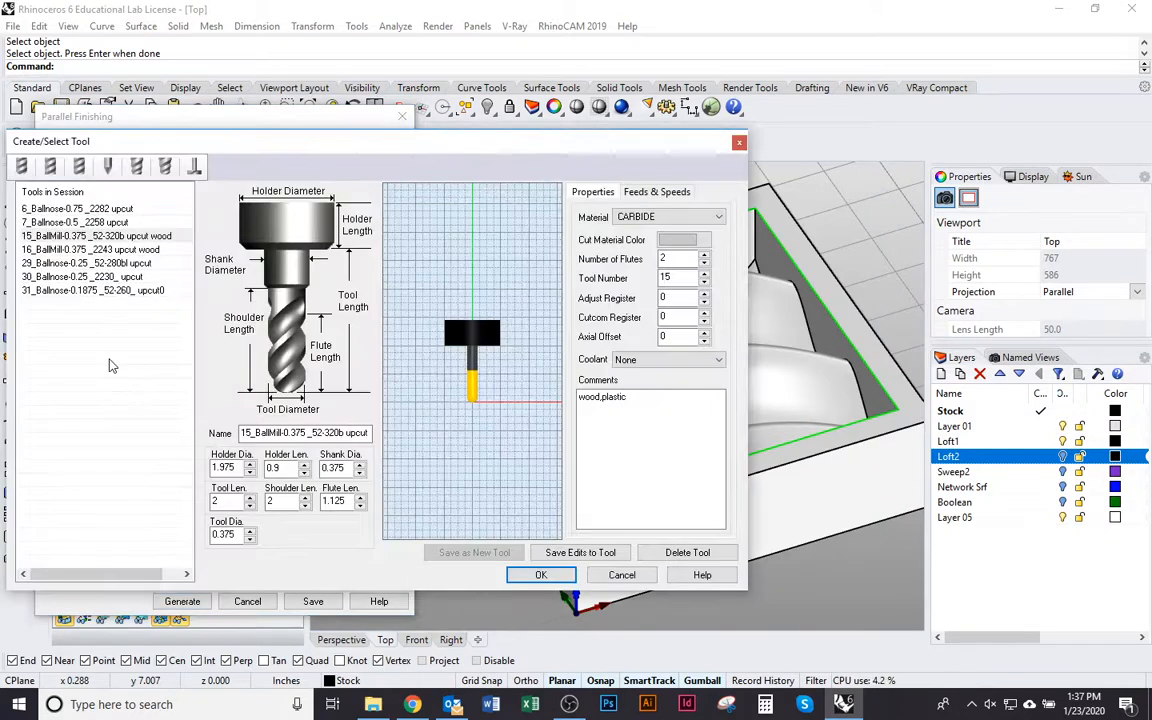
drag(446, 138, 564, 105)
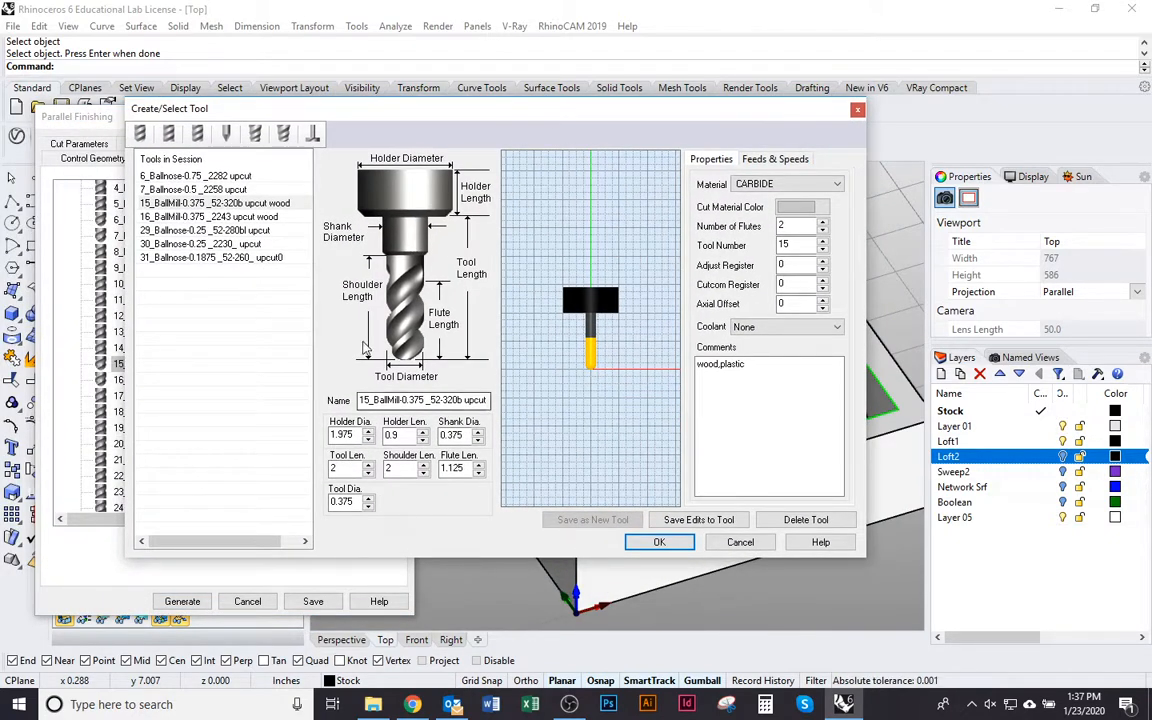
click(347, 470)
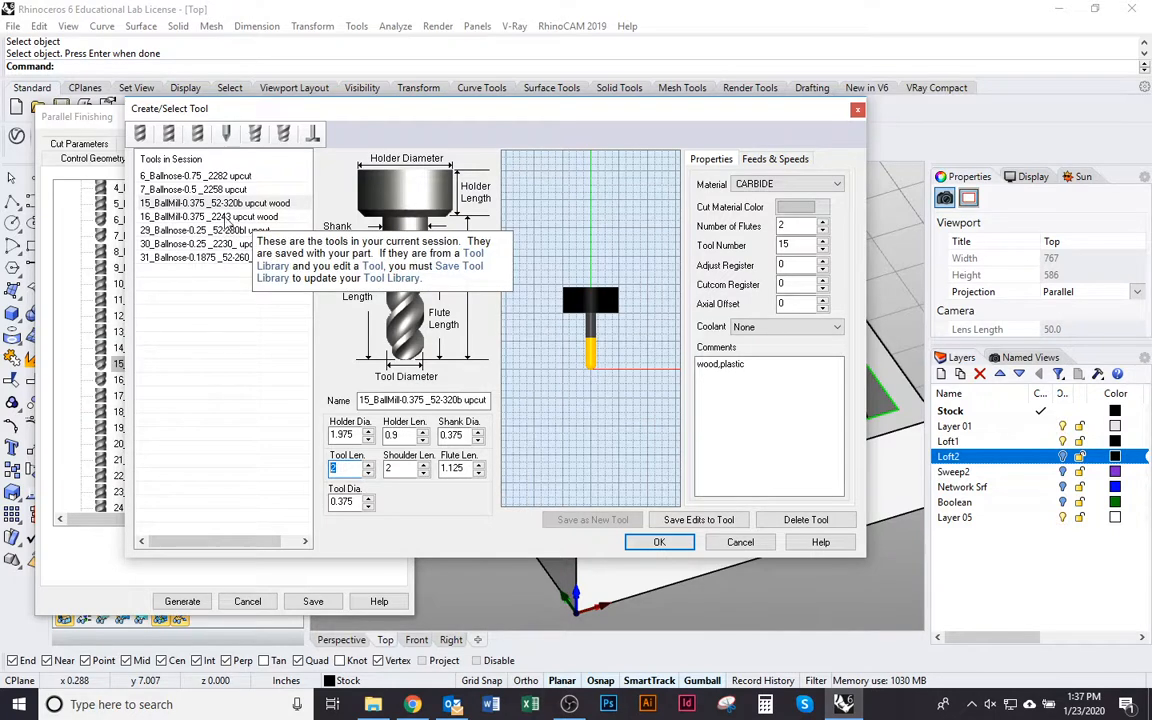
click(228, 217)
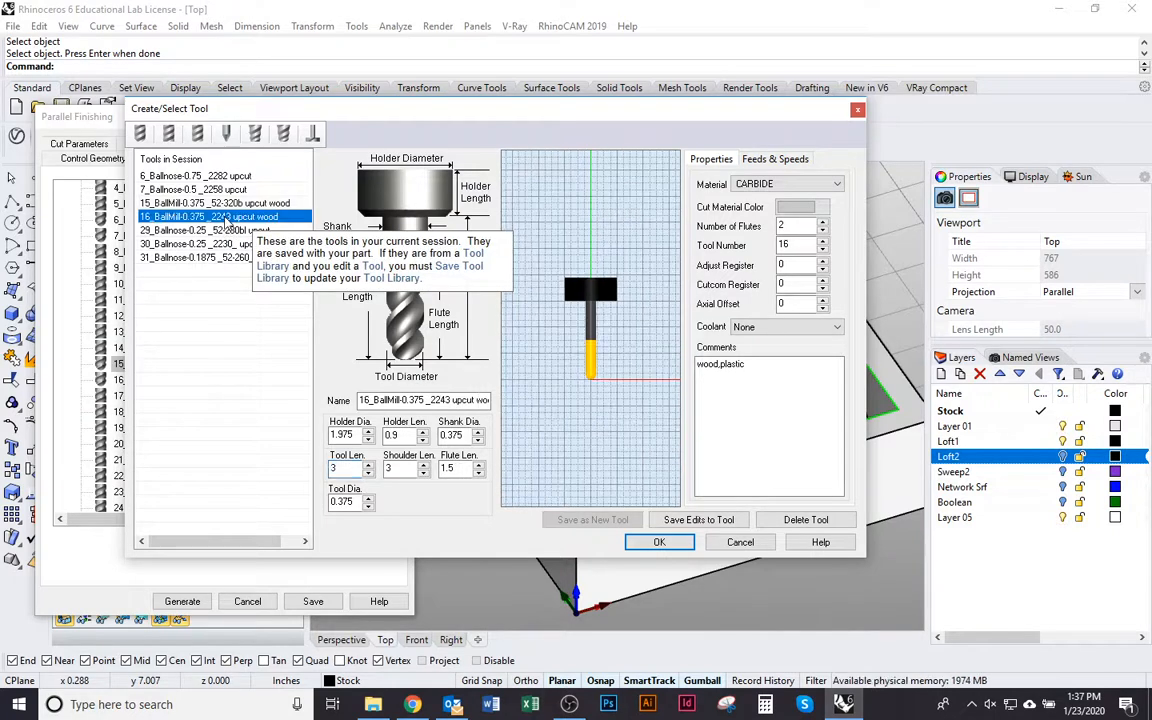
click(349, 469)
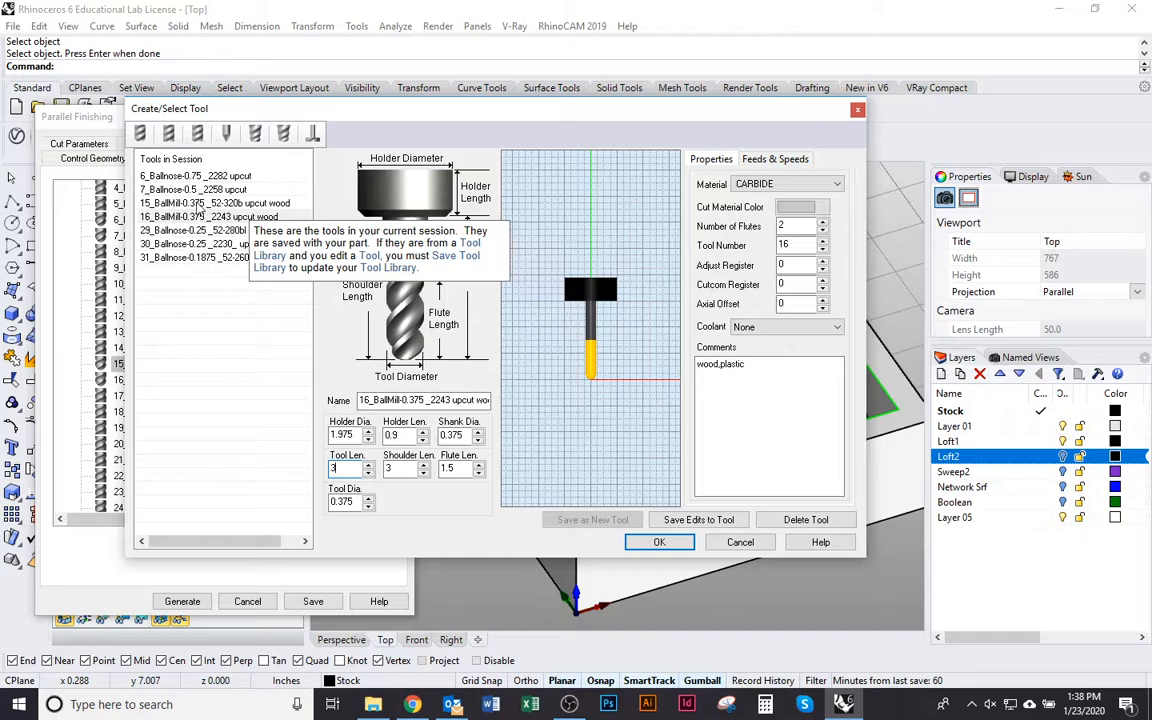
Choose 16_BallMill-0.375 _2243 upcut wood over tool 15 and set it as the operation's tool
click(200, 204)
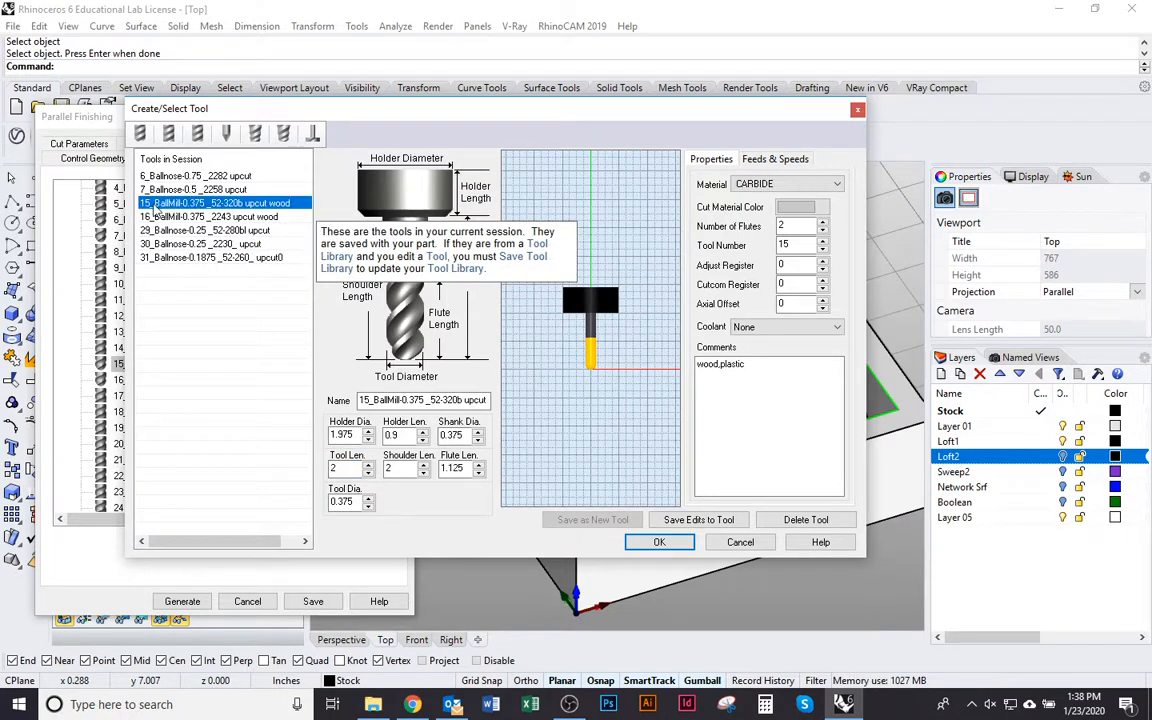
click(162, 216)
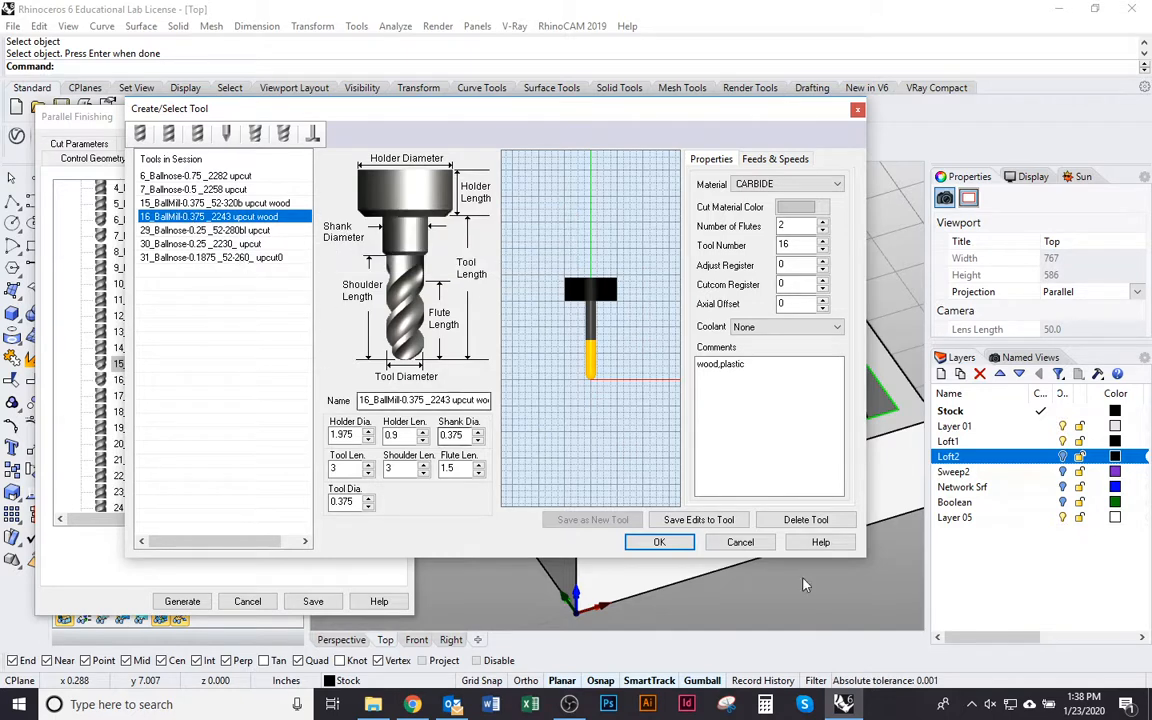
click(666, 548)
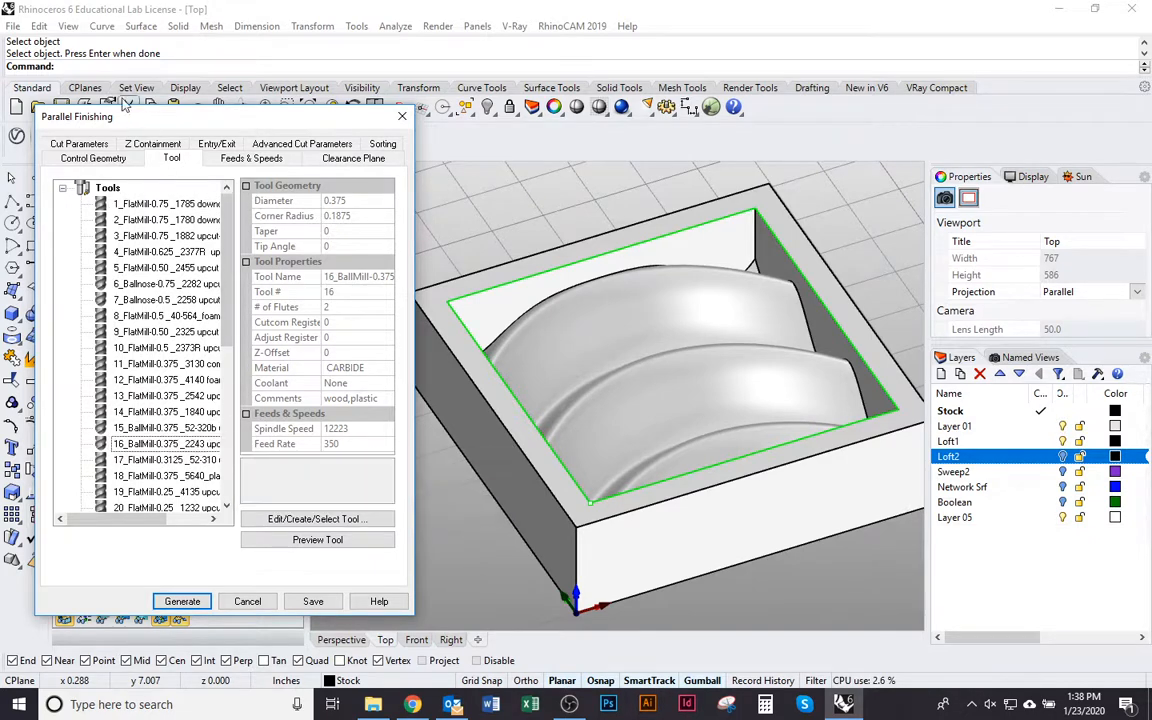
click(162, 335)
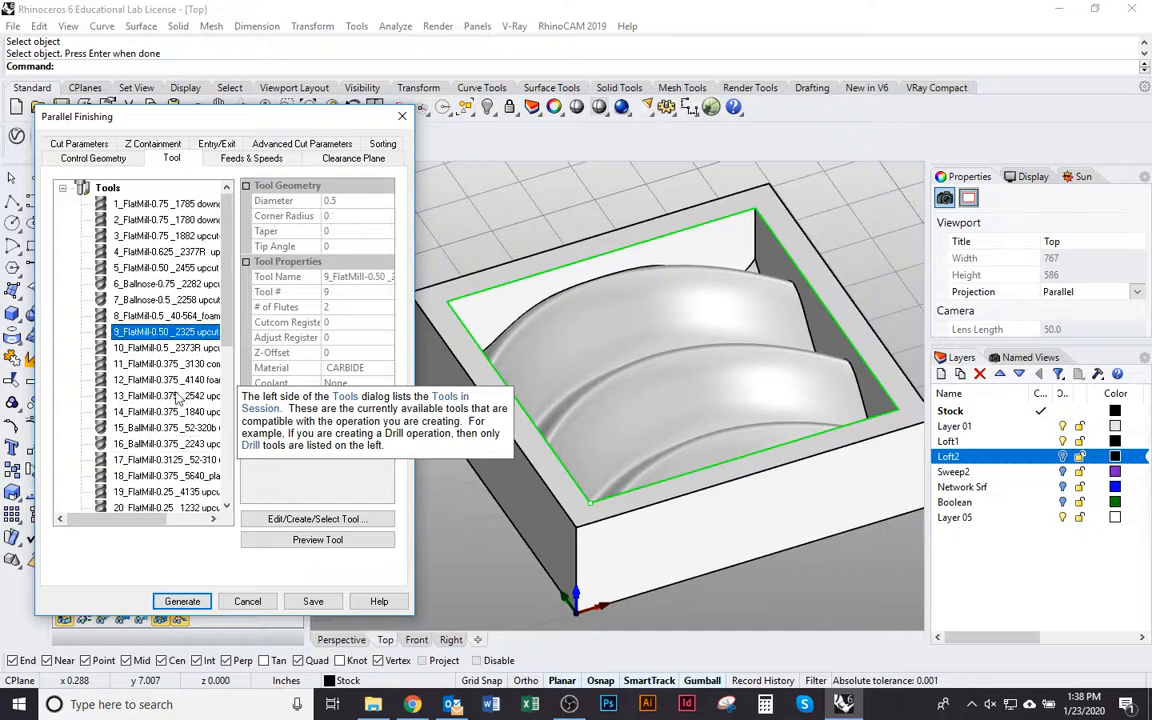
click(164, 445)
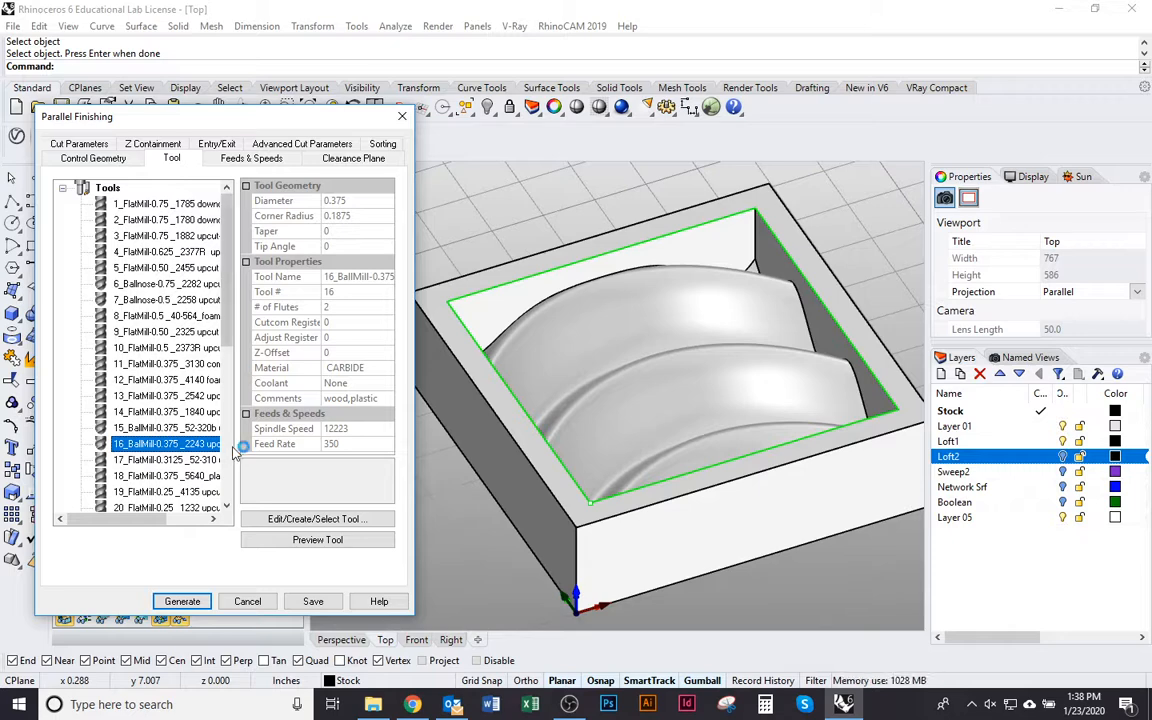
Check the operation's spindle speed and feed rates against the selected tool, and examine its clearance plane definition
click(249, 161)
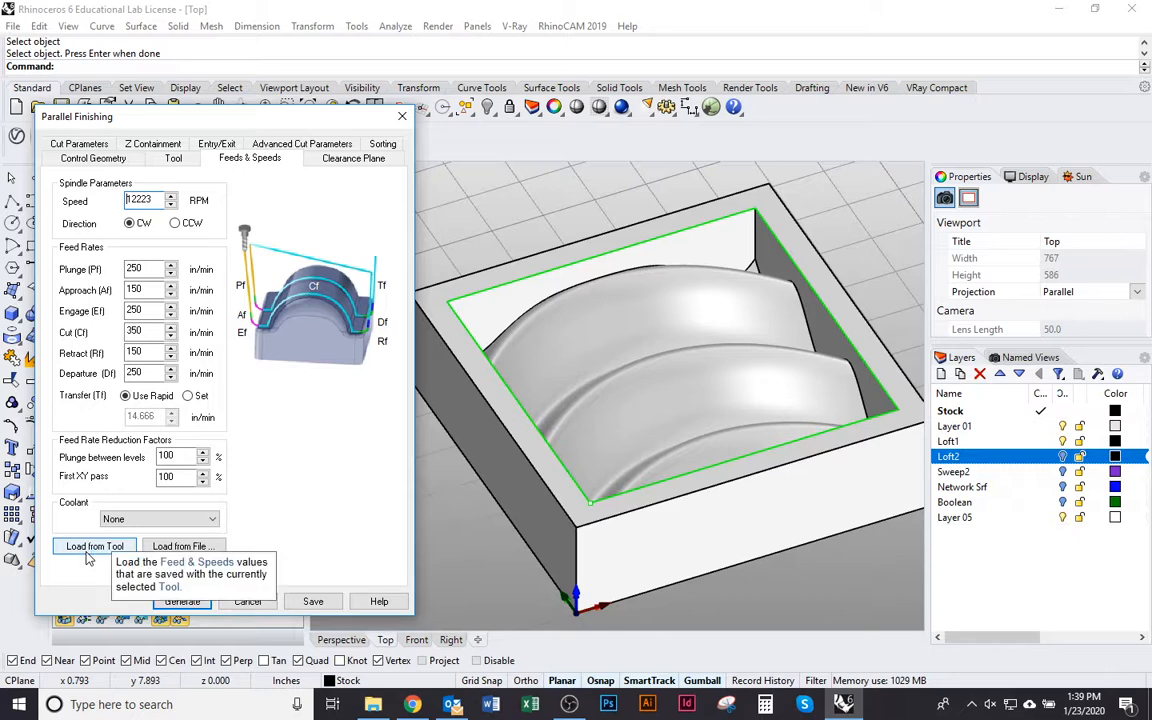
click(165, 155)
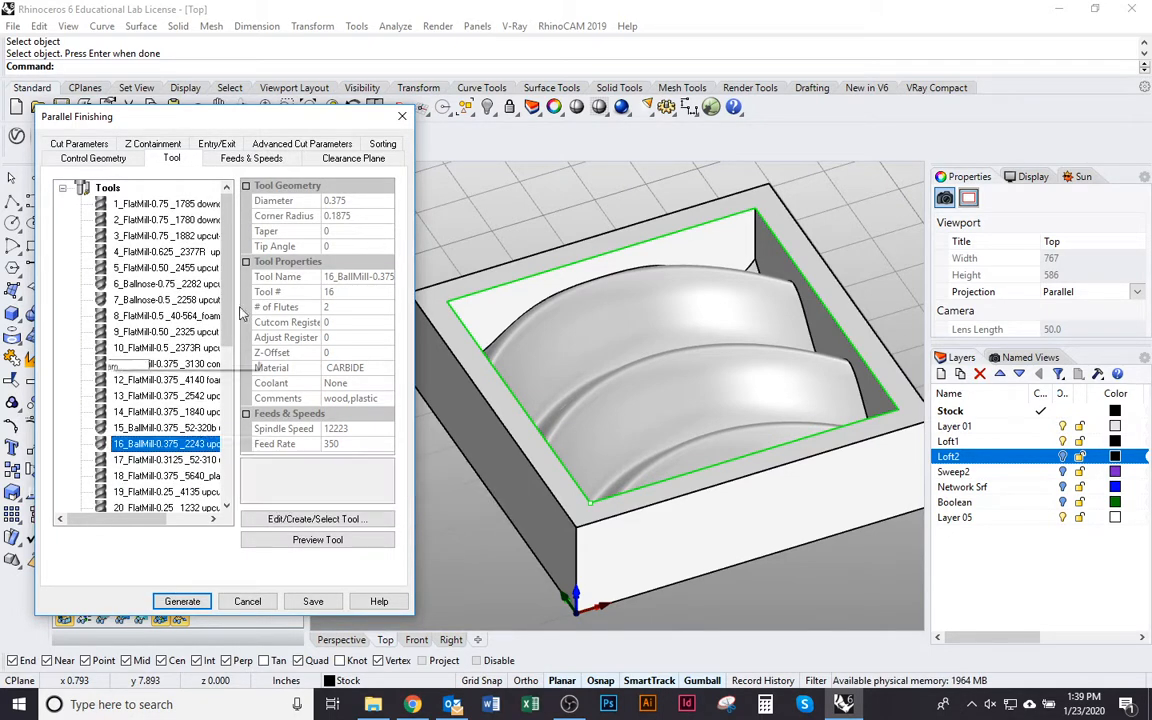
click(245, 157)
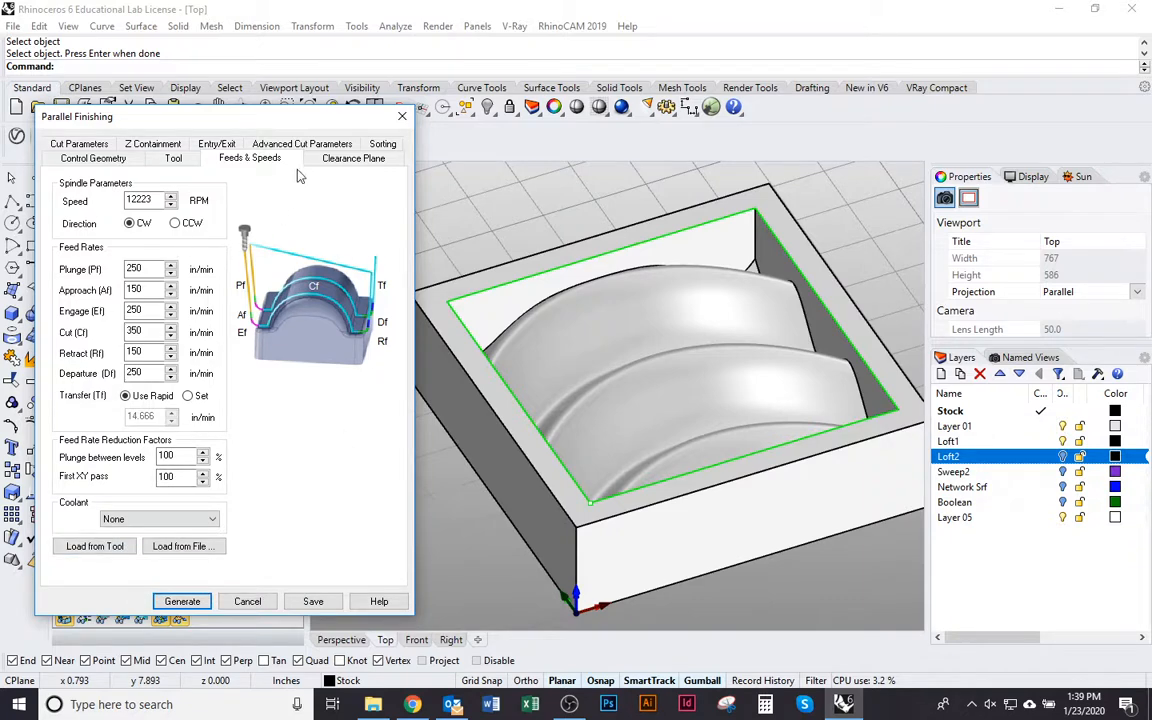
click(324, 162)
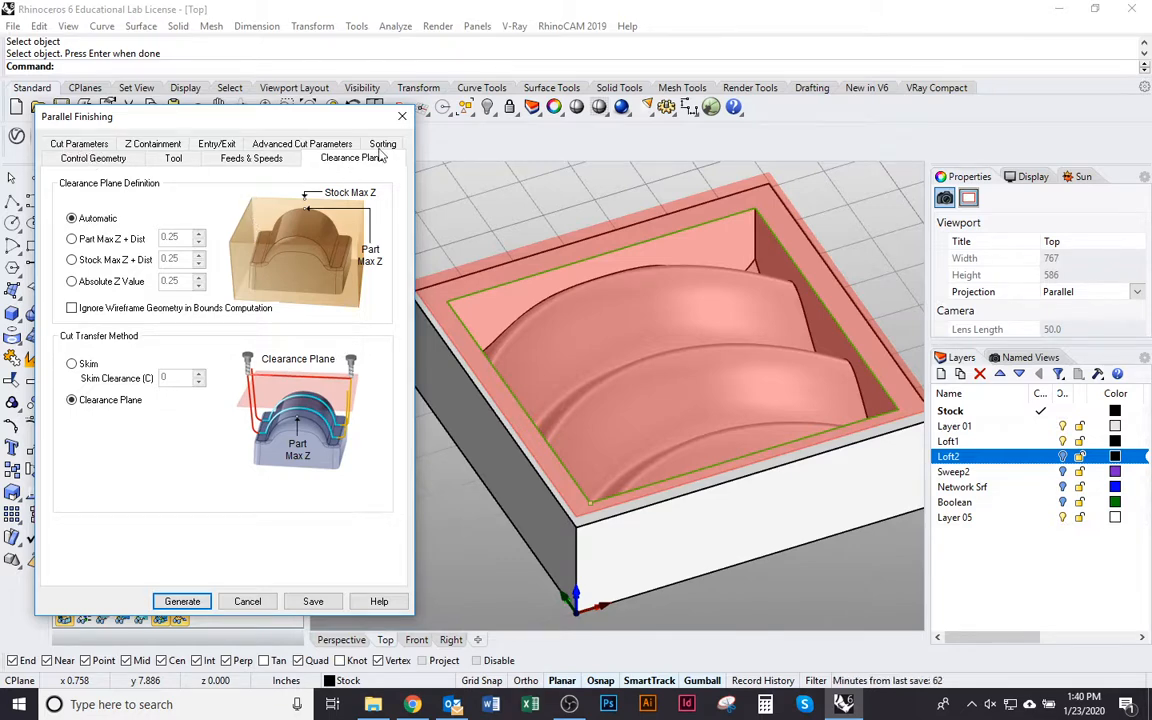
Examine the cut parameters for tolerances, stock allowance, cut direction, start side and angle of cuts
click(70, 146)
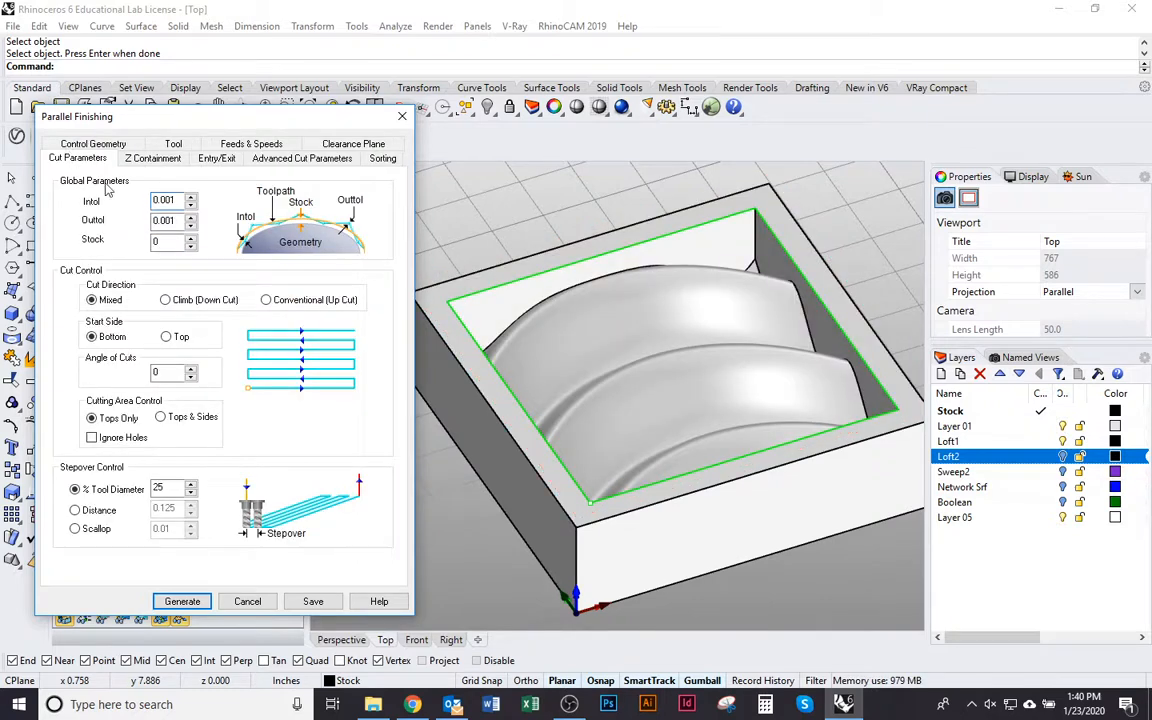
mouse_move(166, 200)
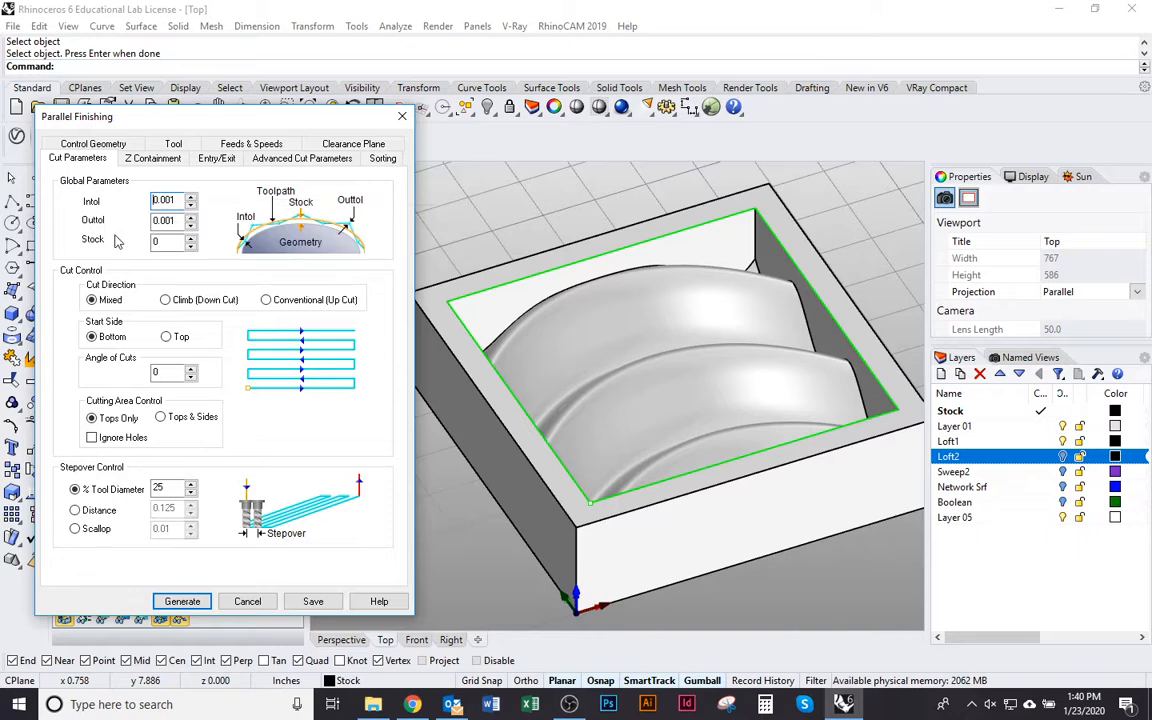
click(154, 242)
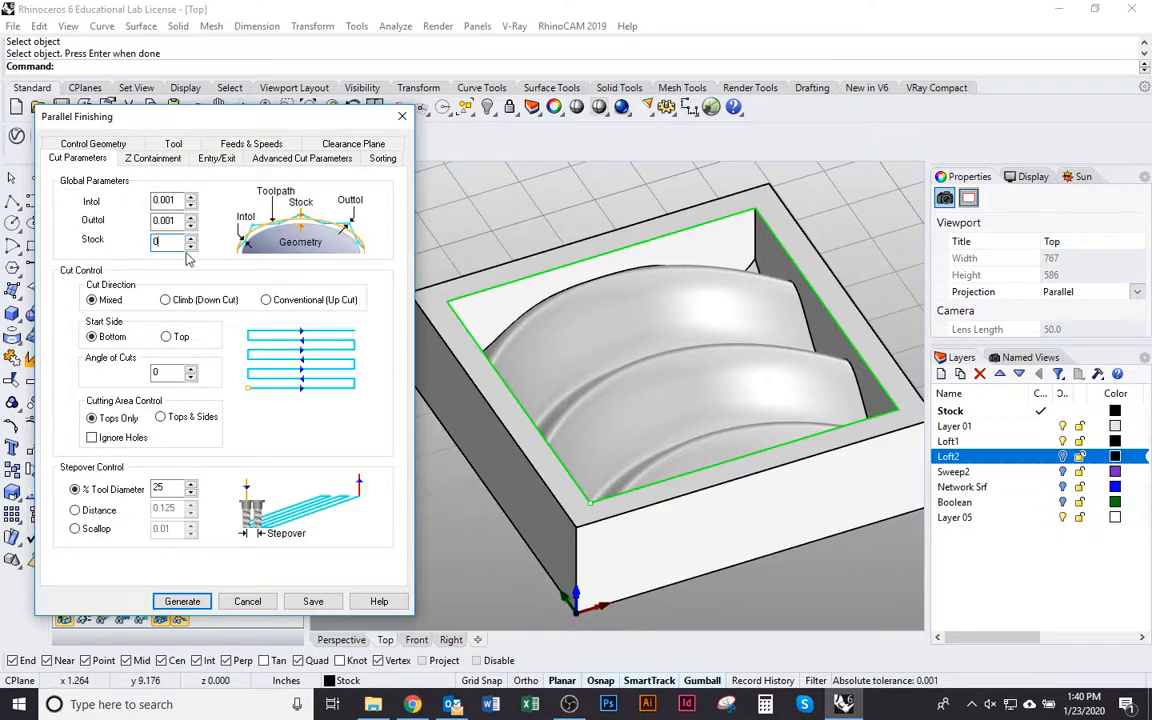
drag(95, 119, 147, 132)
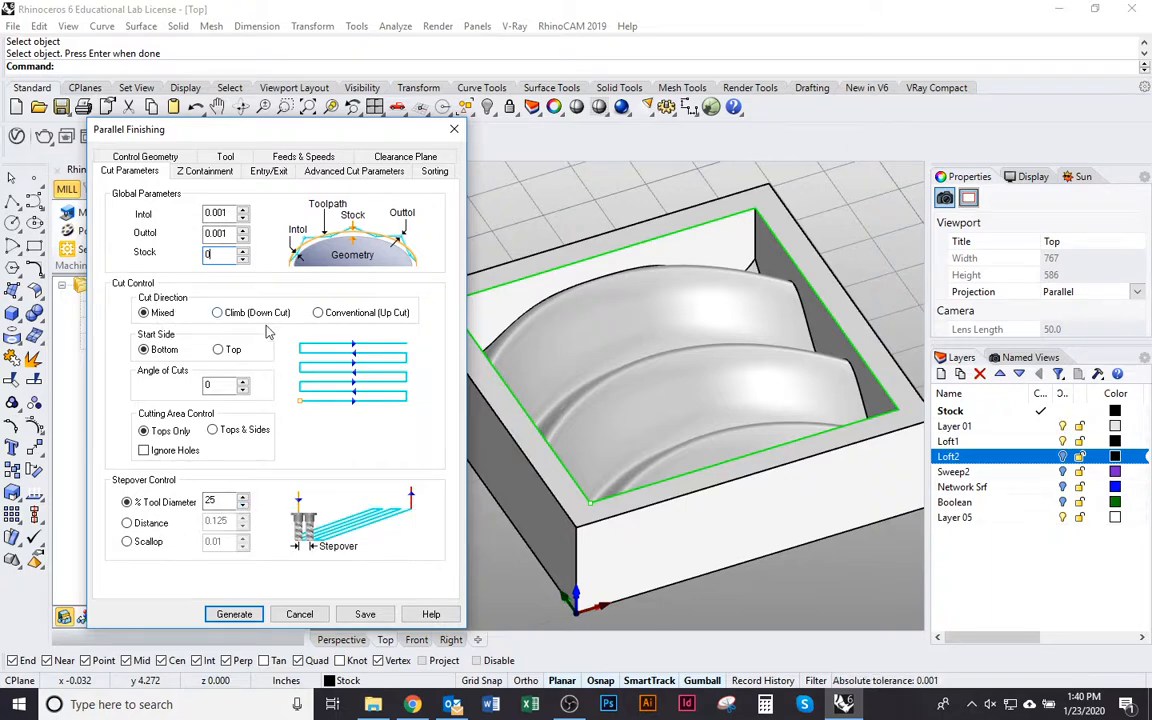
mouse_move(156, 352)
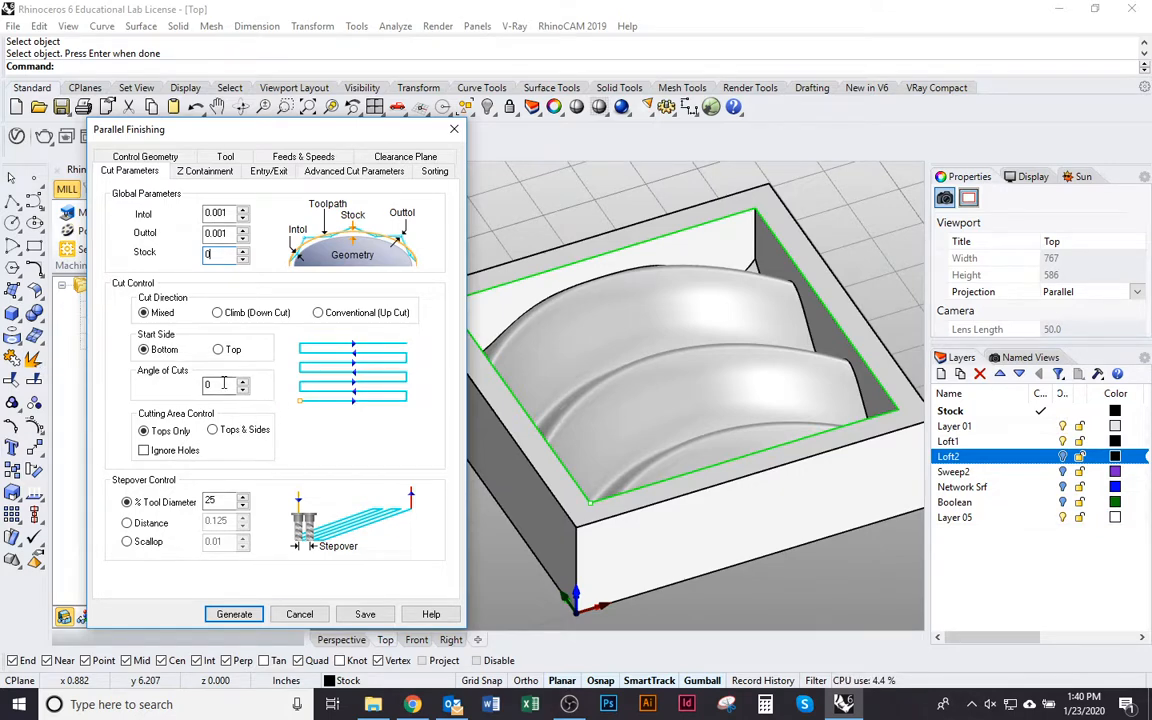
mouse_move(231, 383)
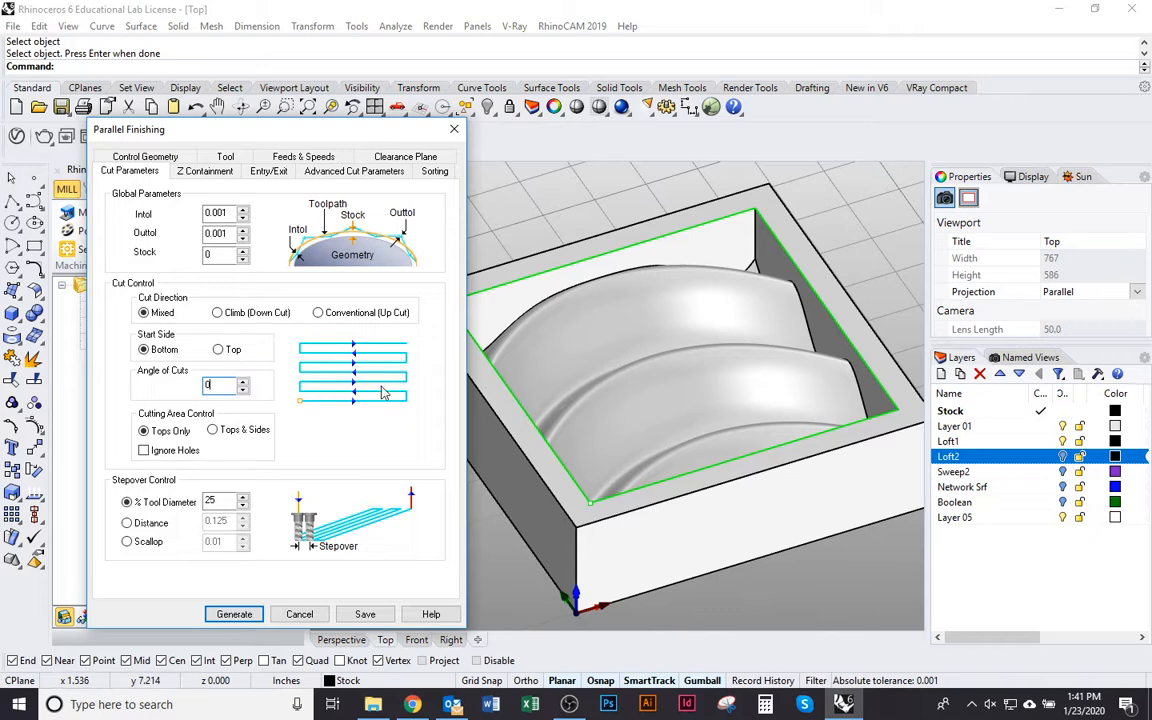
Set the stepover to 40% of the tool diameter
drag(300, 130, 275, 61)
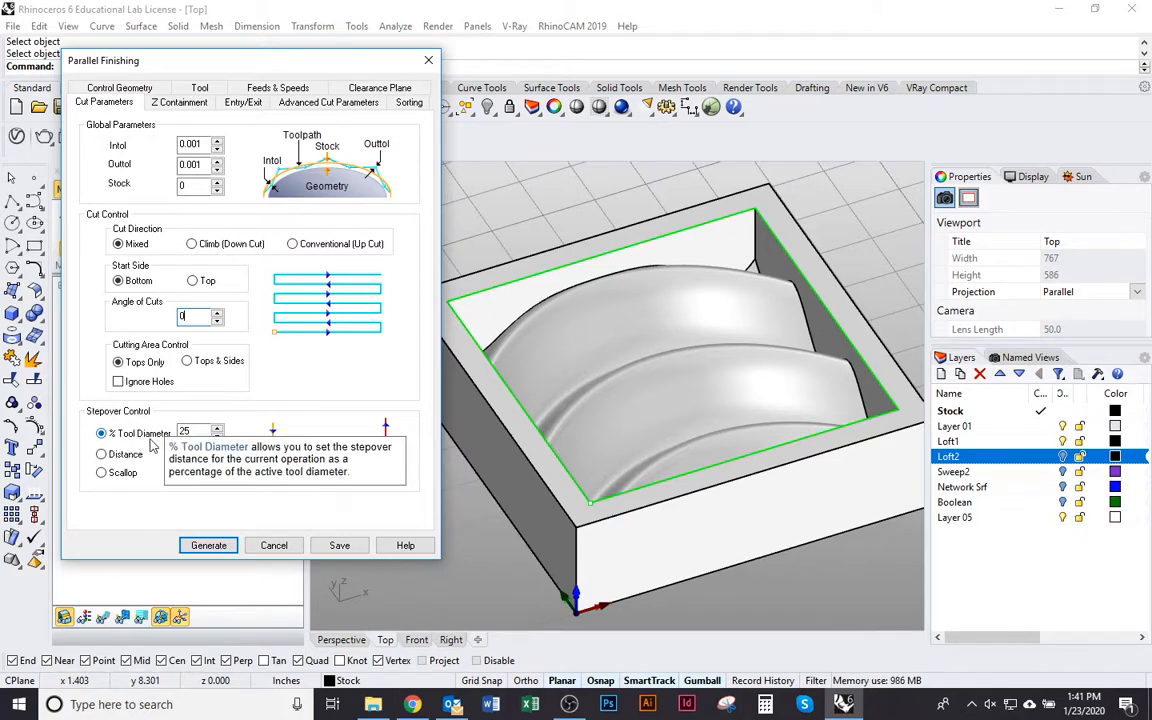
drag(193, 432, 142, 447)
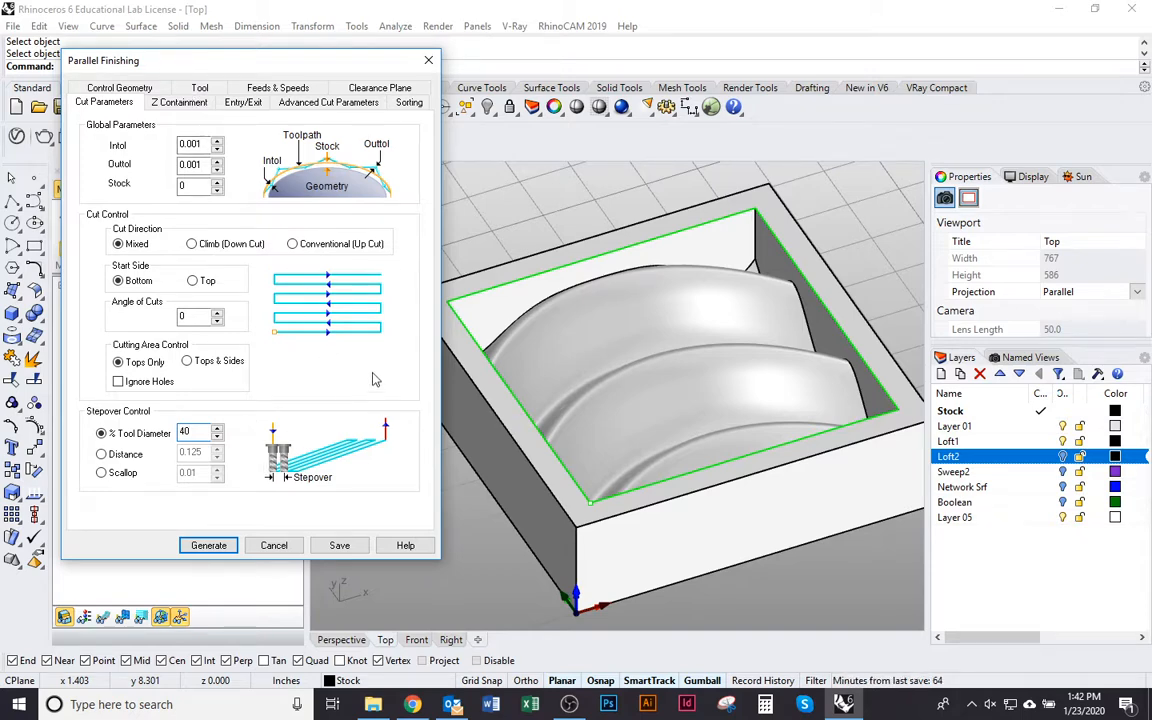
Examine the operation's Z containment, entry/exit motion, feeds and advanced cut settings
click(165, 103)
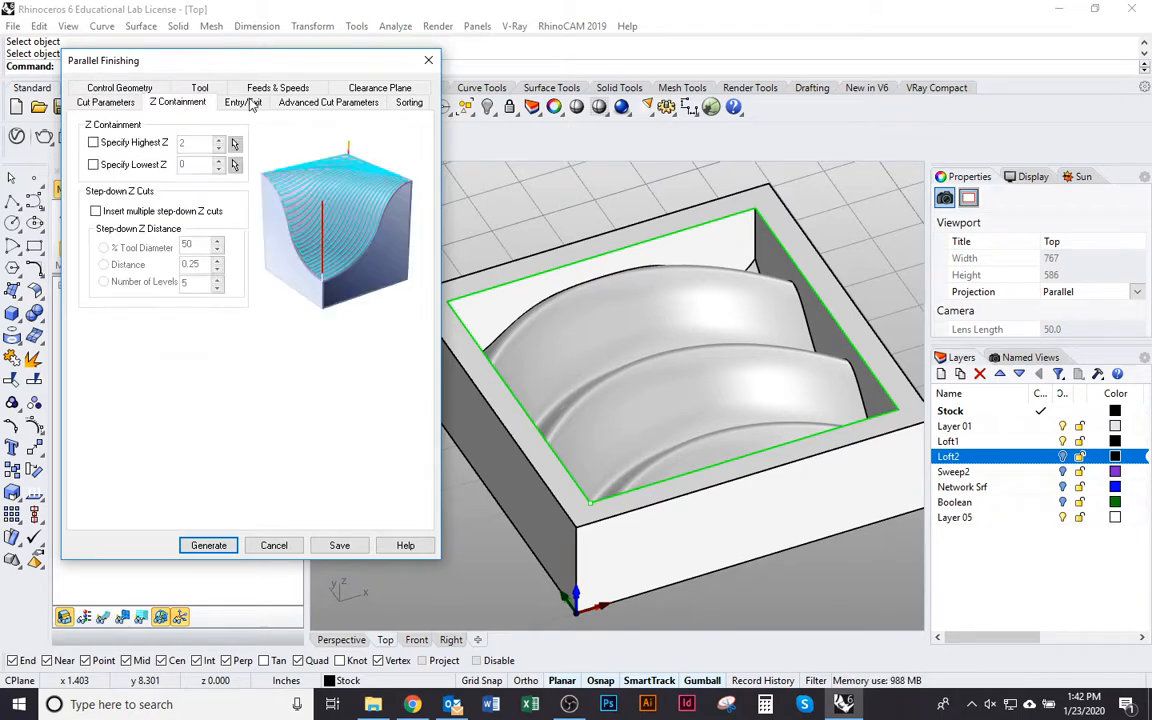
click(245, 103)
click(195, 87)
click(256, 104)
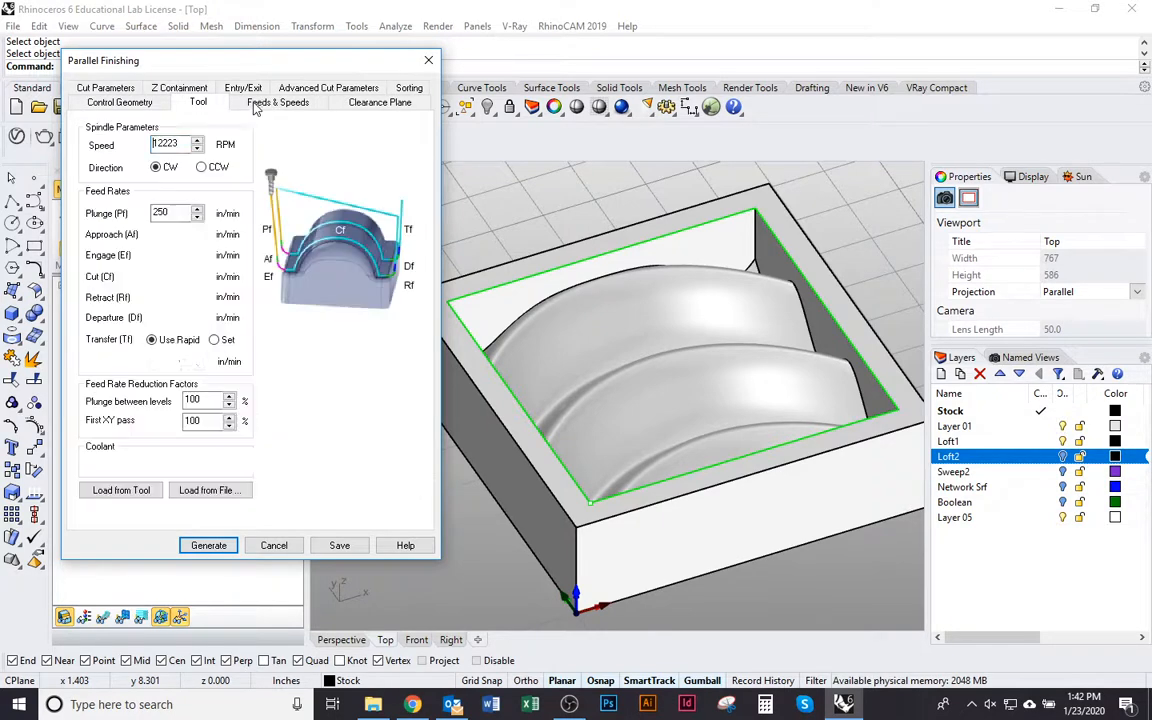
click(316, 90)
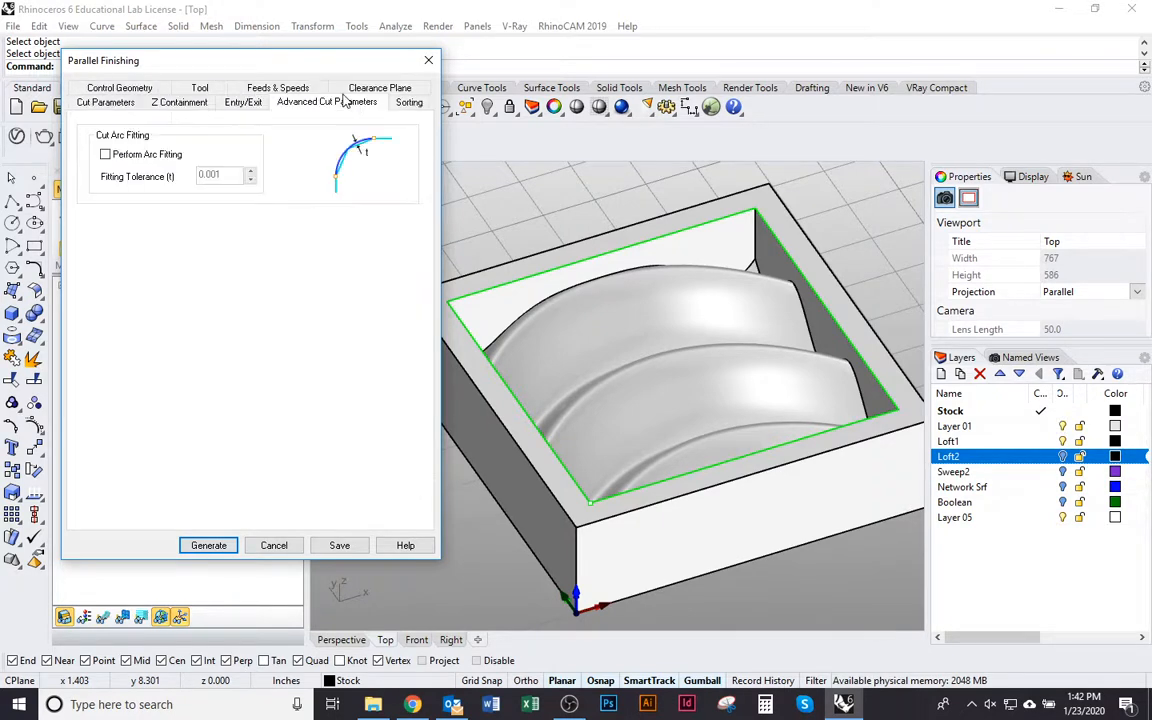
click(168, 98)
click(195, 85)
click(238, 86)
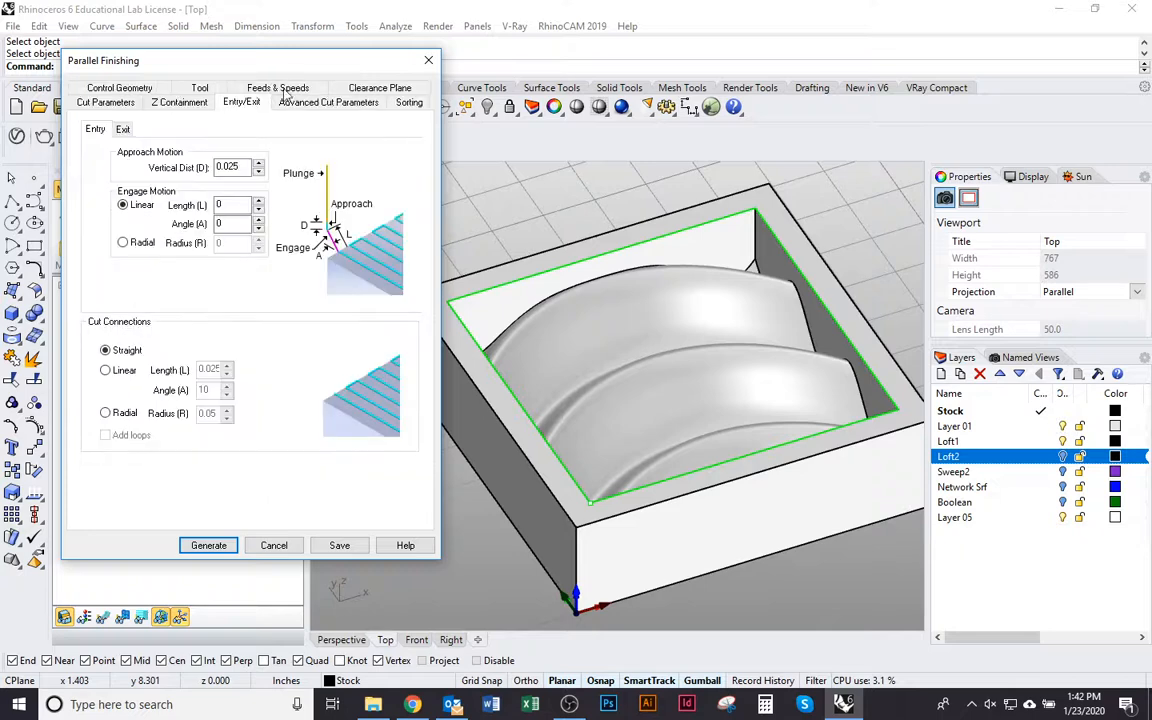
Return to the cut parameters and review the stepover percentage of the tool diameter
click(124, 103)
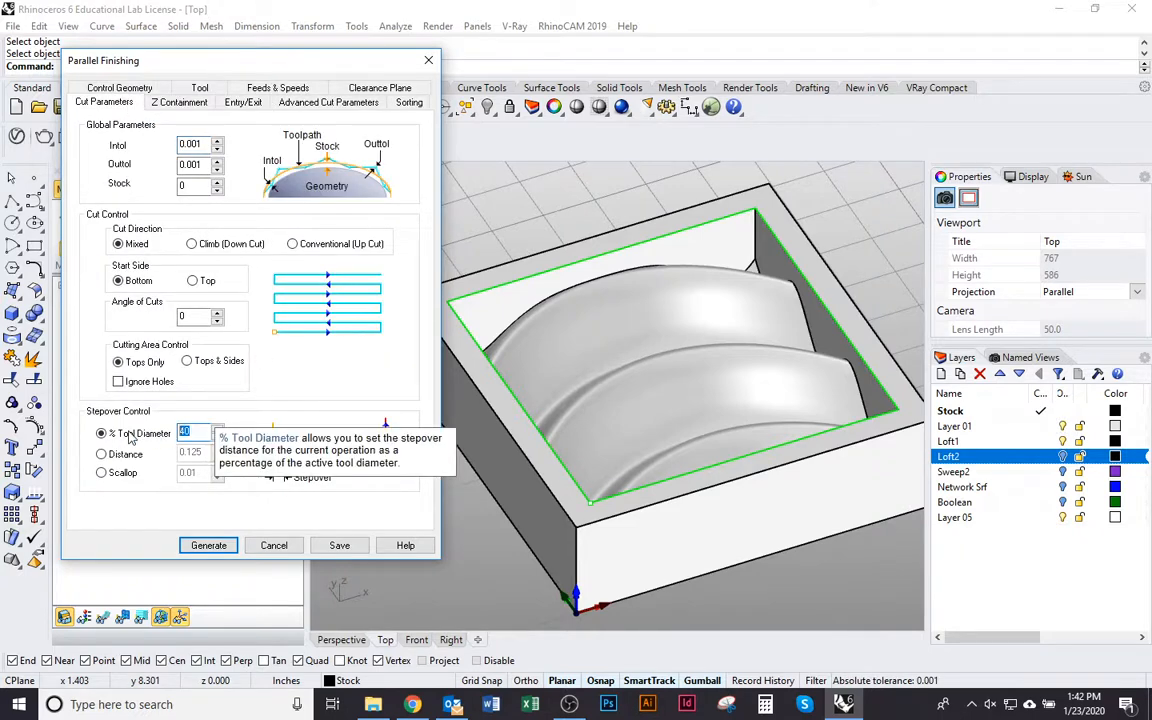
double_click(193, 431)
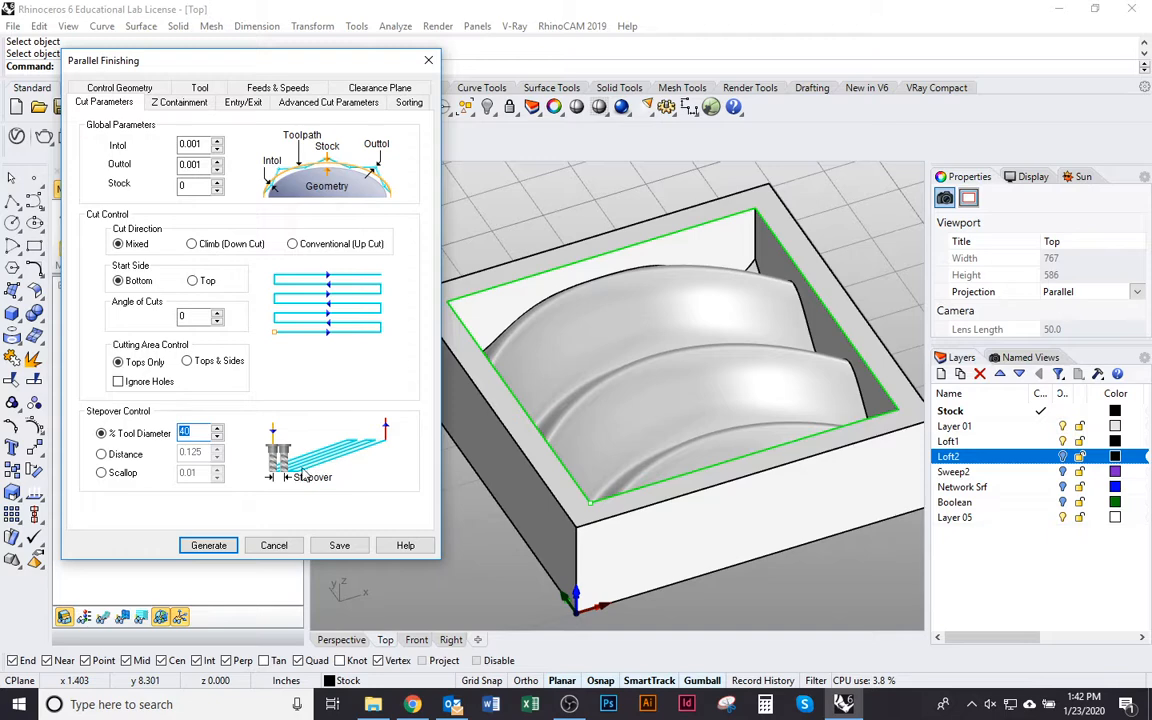
click(205, 432)
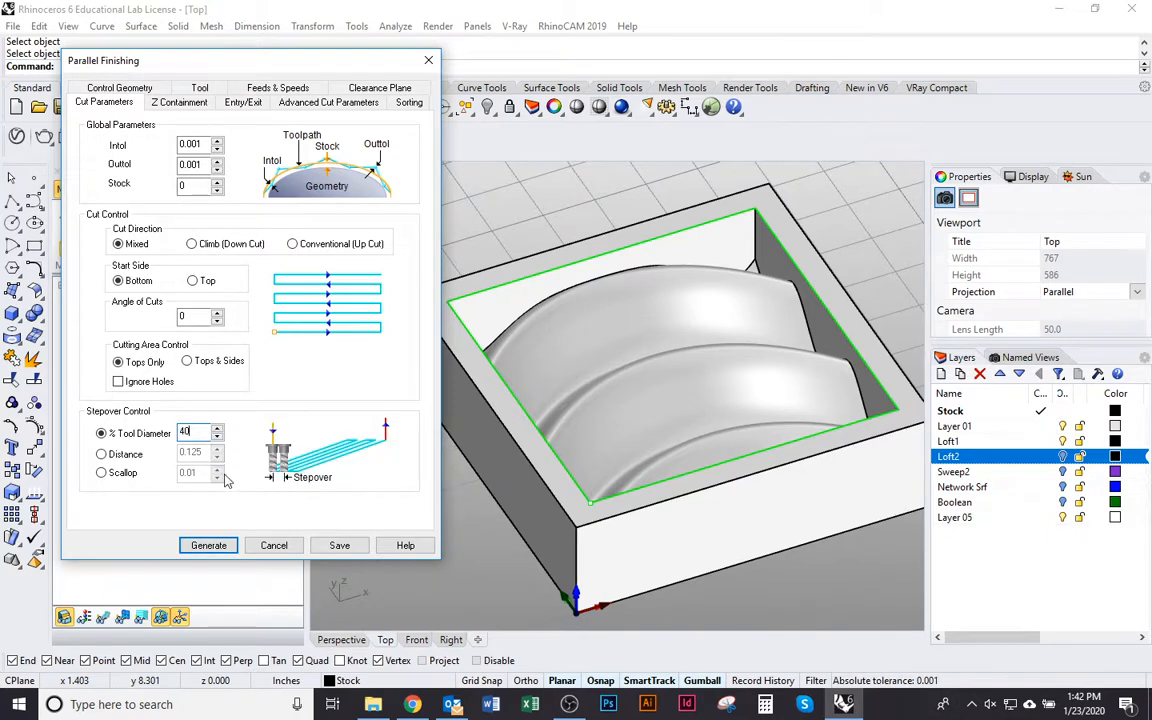
Turn on the lowest Z limit in the Parallel Finishing operation's Z containment
click(180, 103)
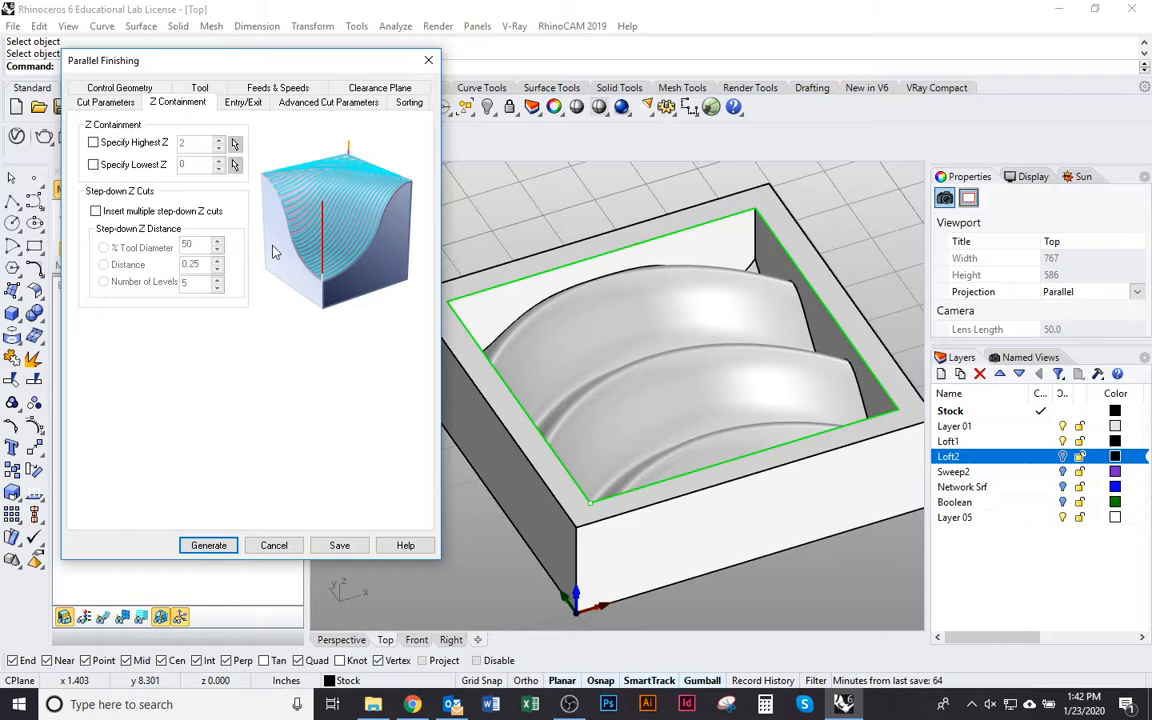
mouse_move(125, 165)
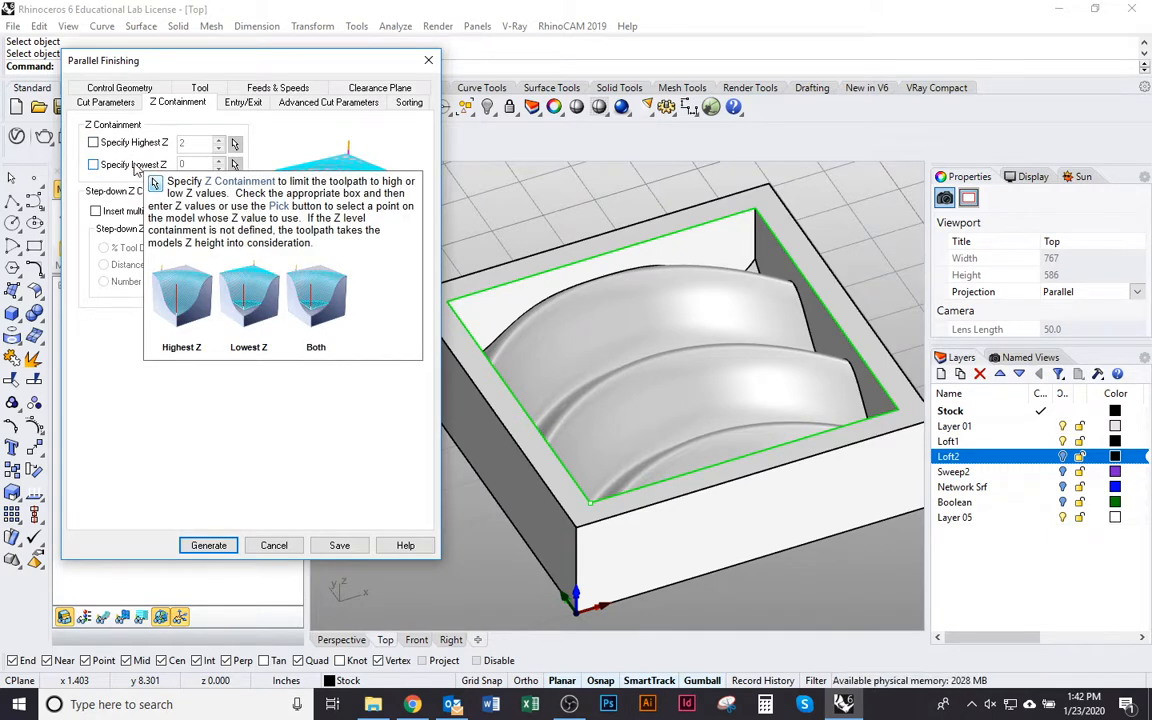
click(121, 170)
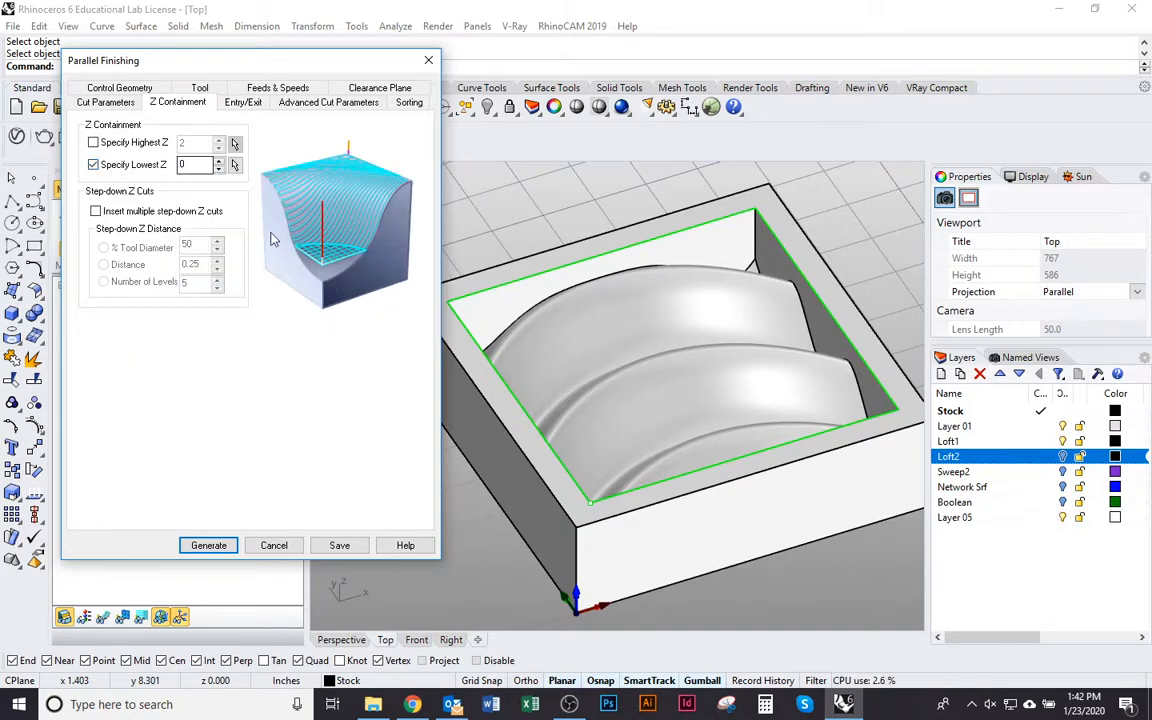
Examine the depth of the curved surface inside the box from above, below and the sides
right_drag(672, 324, 695, 350)
scroll(729, 537, down, 6)
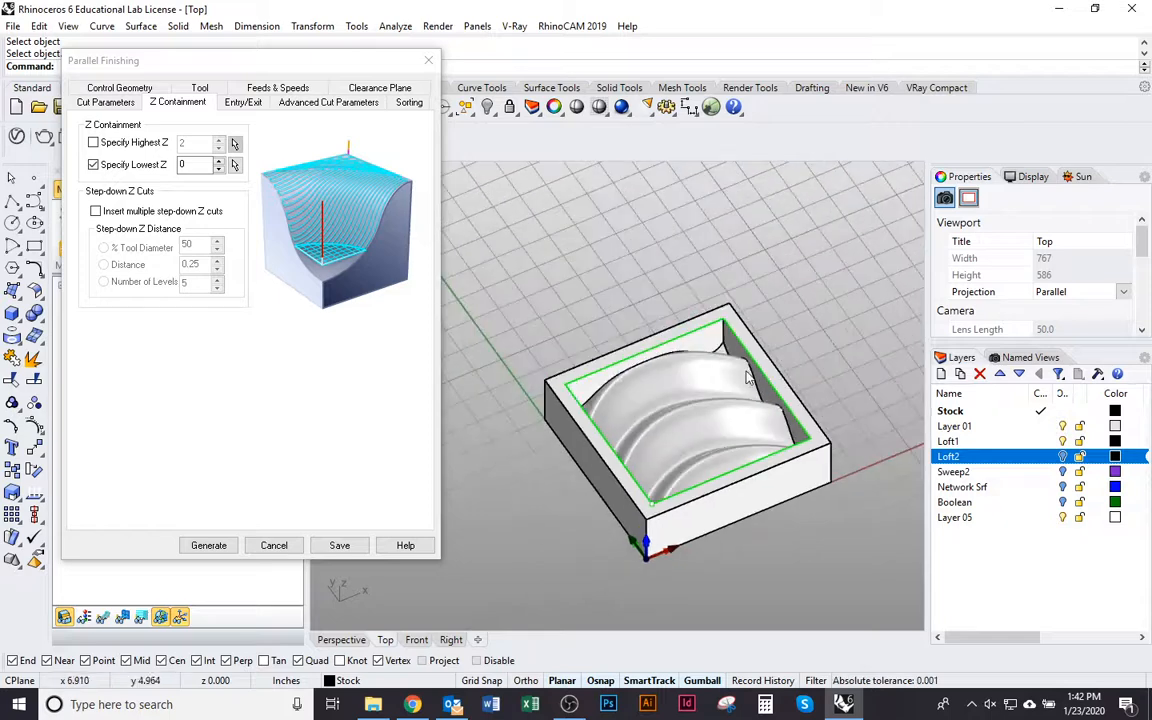
scroll(700, 330, up, 4)
scroll(488, 418, down, 5)
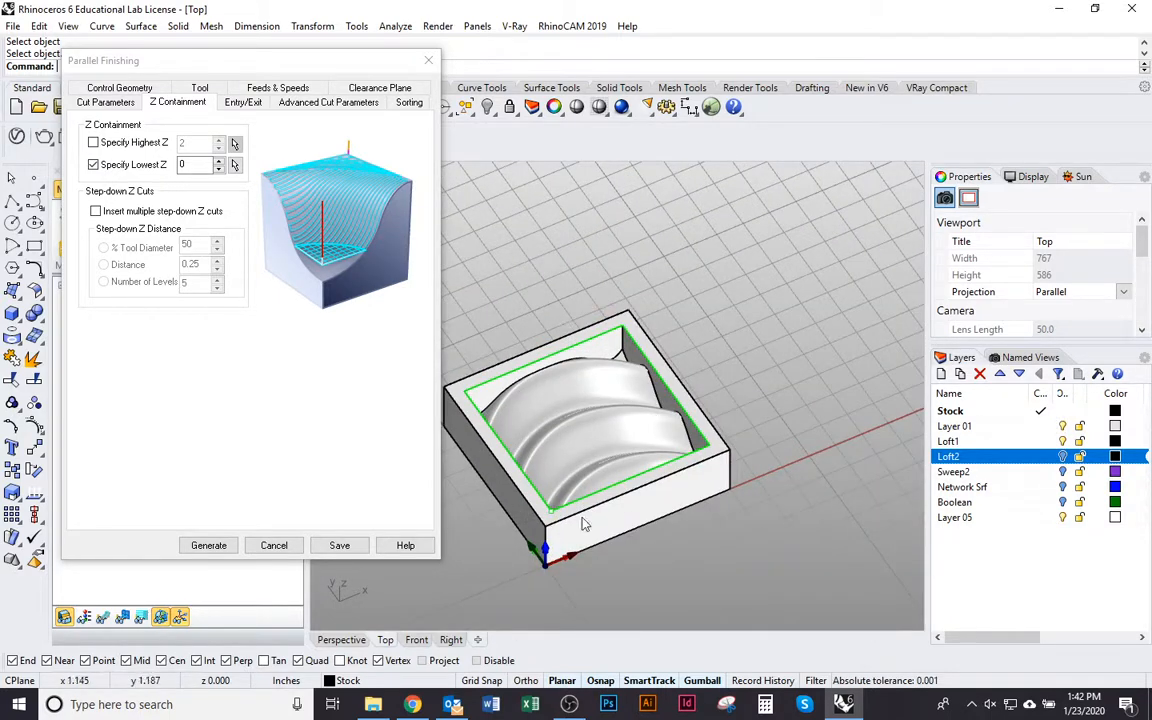
right_drag(610, 418, 623, 203)
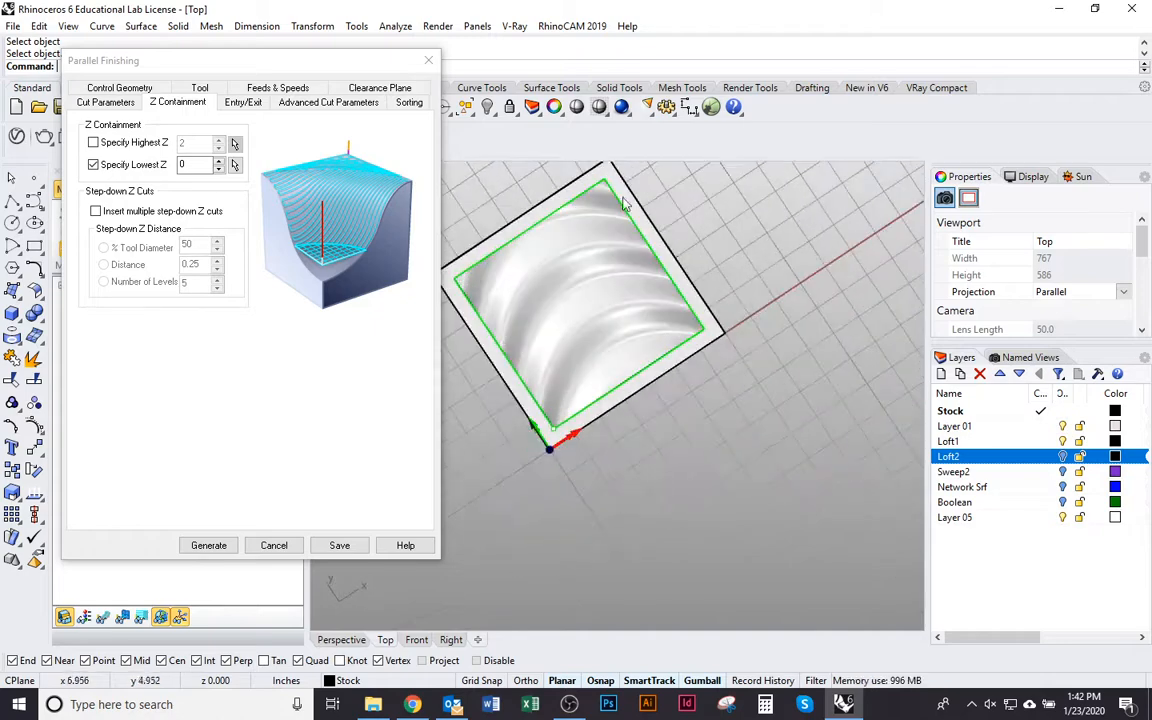
scroll(623, 203, up, 10)
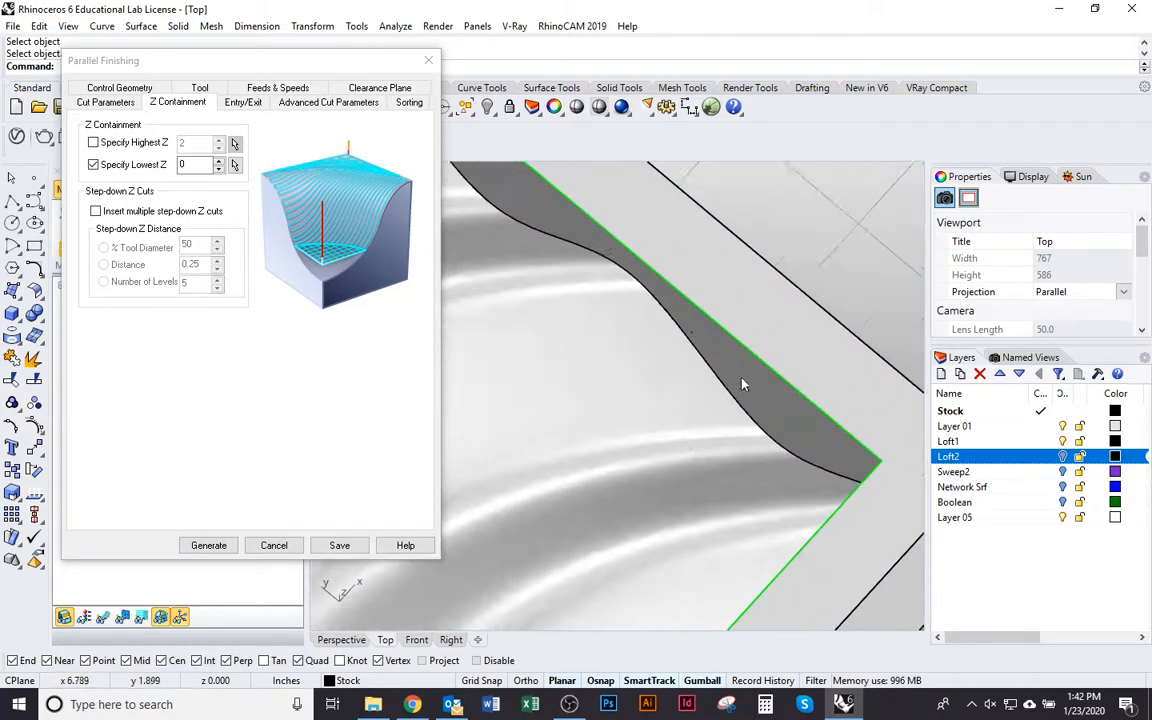
scroll(742, 384, down, 10)
click(703, 410)
right_drag(703, 410, 594, 670)
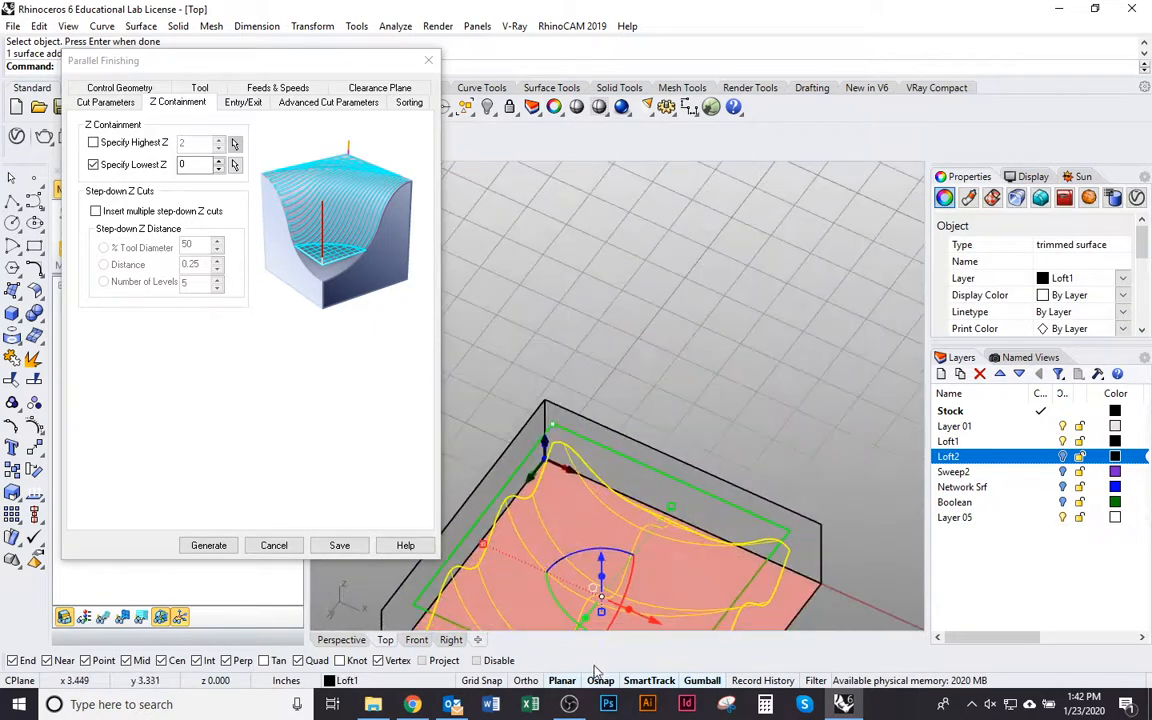
right_drag(574, 324, 727, 295)
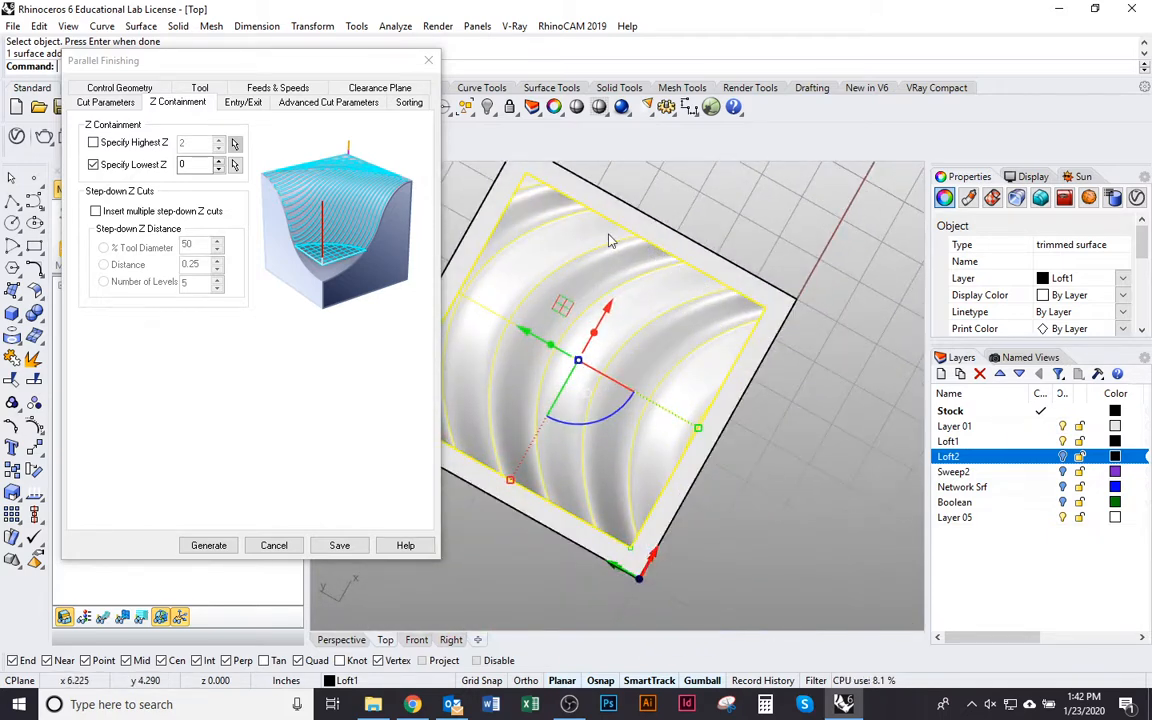
right_drag(754, 474, 650, 320)
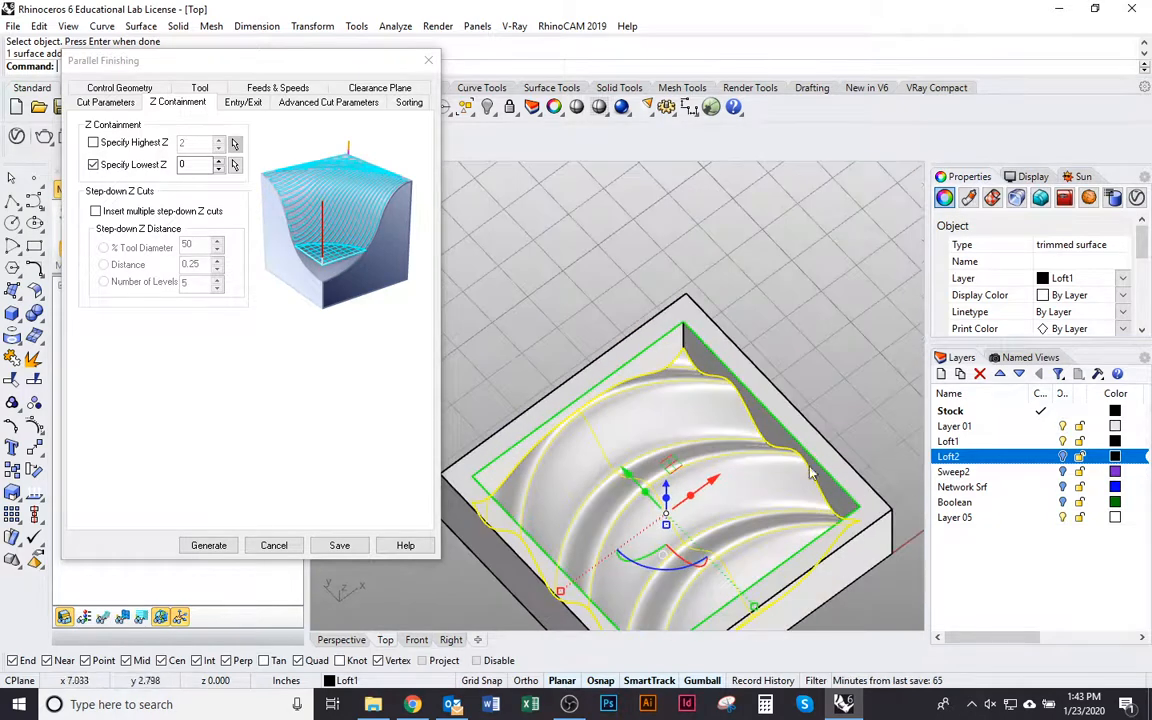
click(750, 280)
shift+right_drag(789, 468, 766, 384)
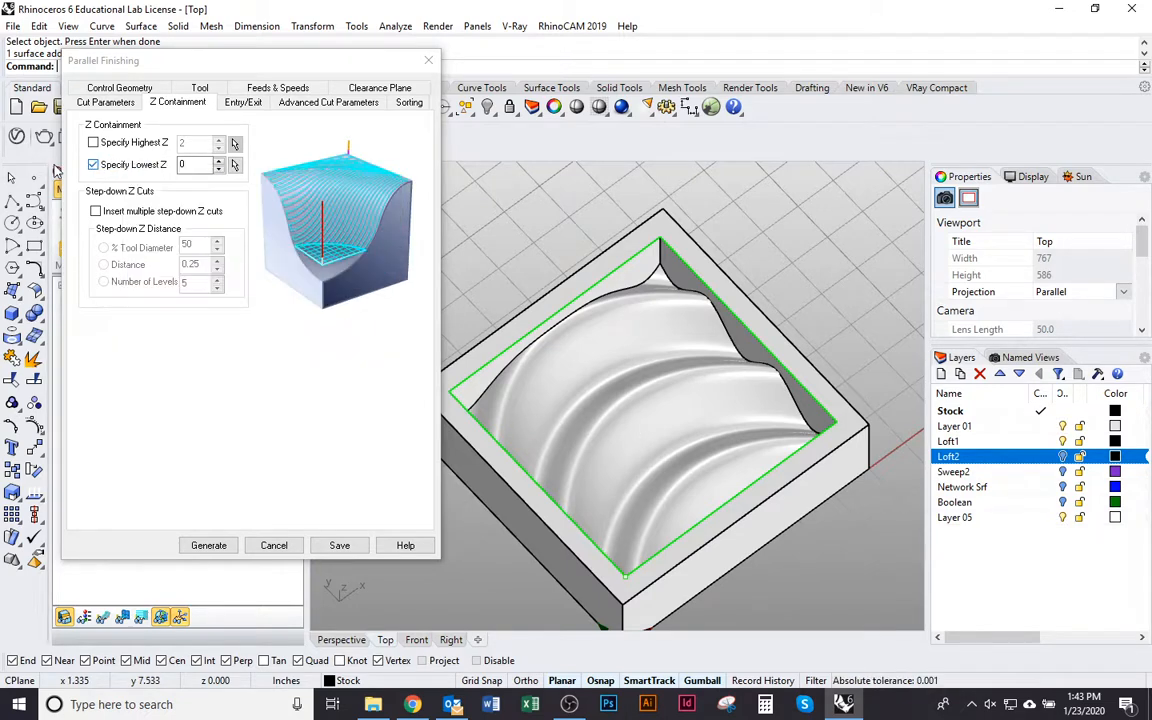
Set the lowest Z of the Z containment to 0.5
drag(204, 168, 88, 174)
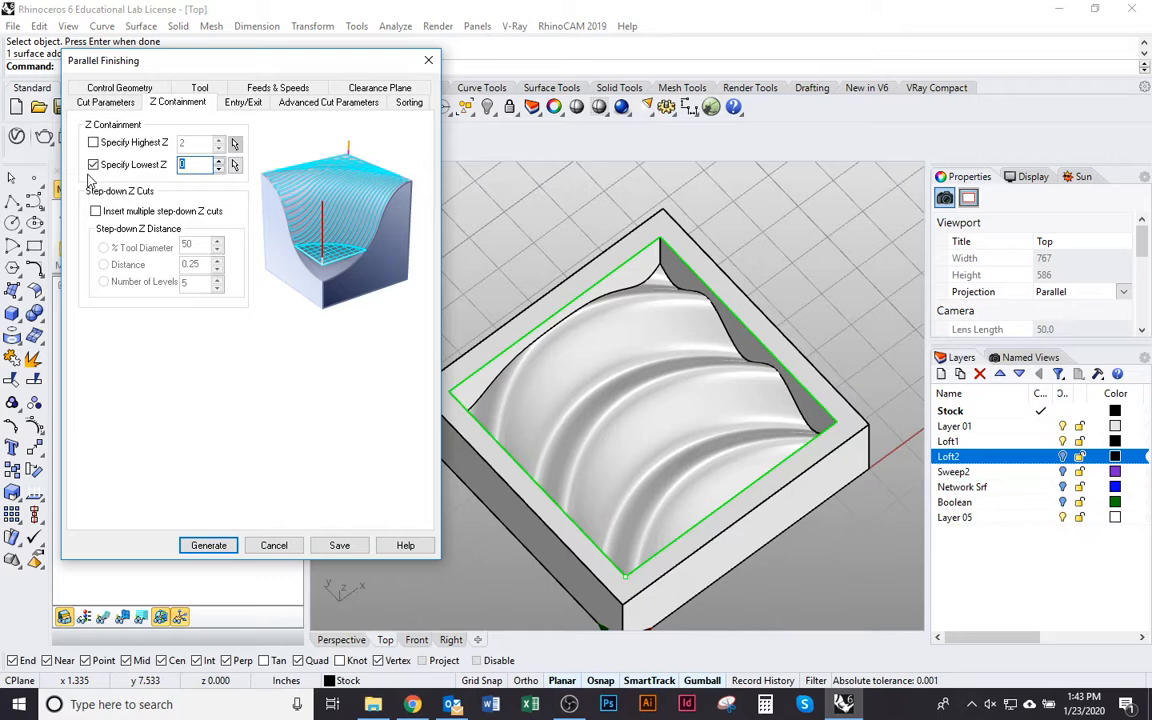
text(0)
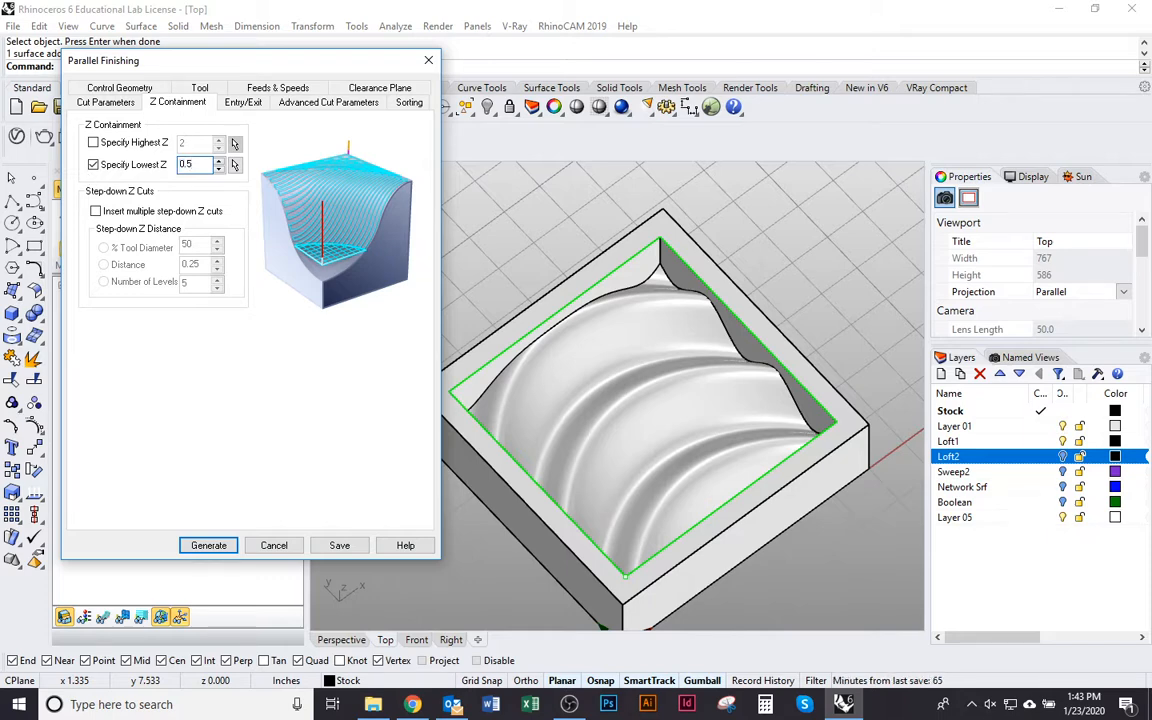
text(.5)
right_drag(463, 272, 585, 283)
right_drag(558, 392, 731, 323)
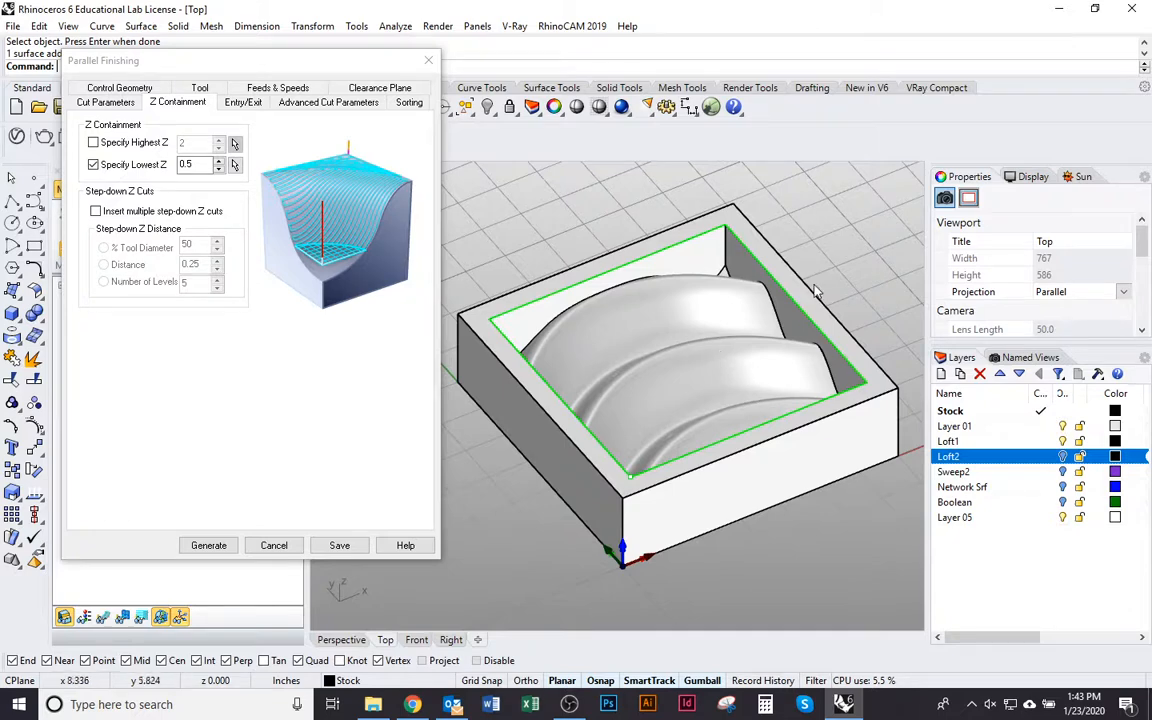
Review the entry/exit, advanced cut and sorting settings, keeping them as they are, and generate the Parallel Finishing toolpath
click(240, 103)
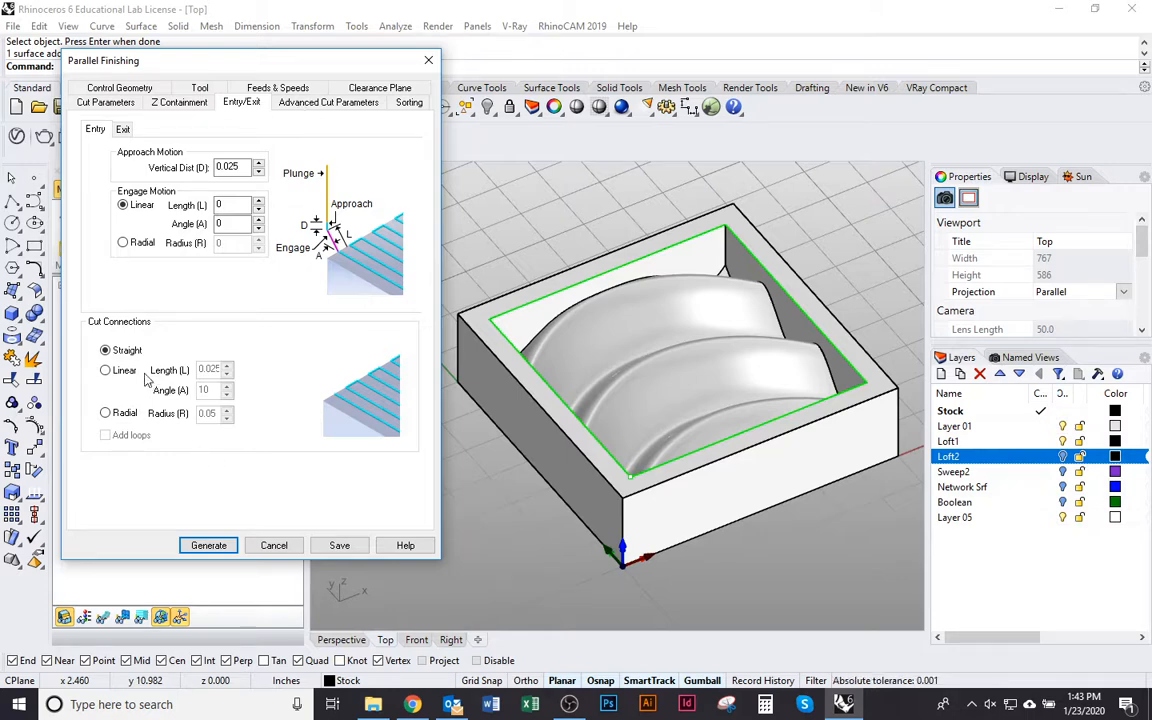
click(318, 104)
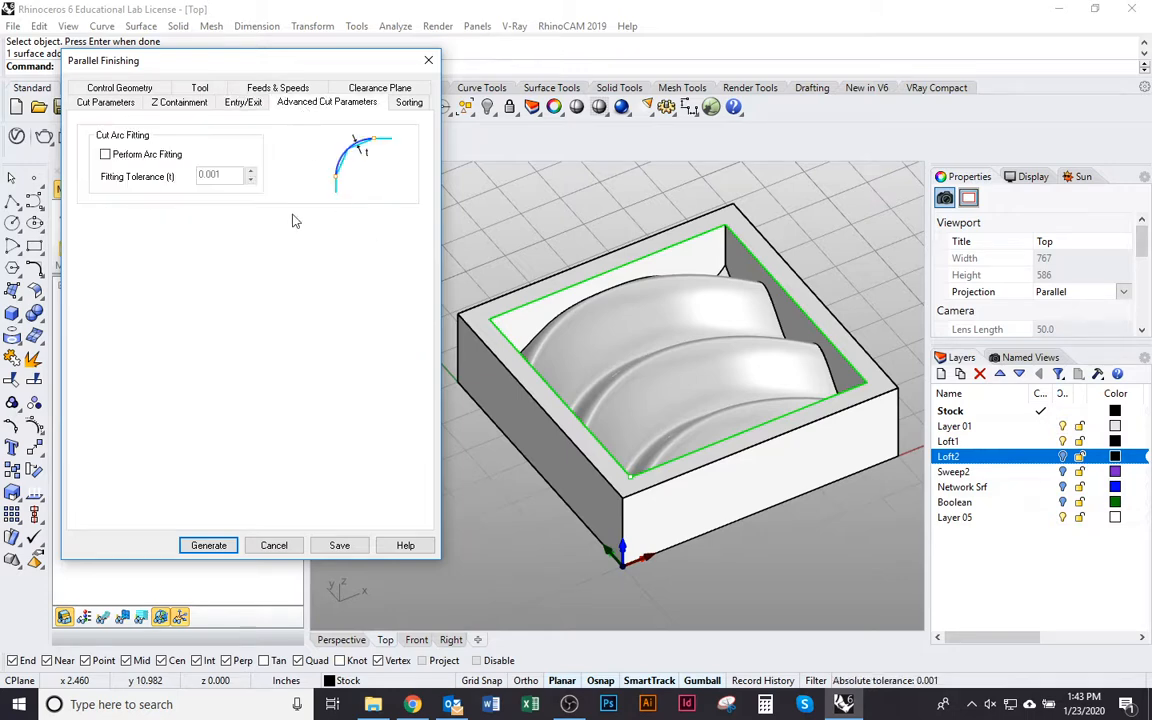
click(407, 104)
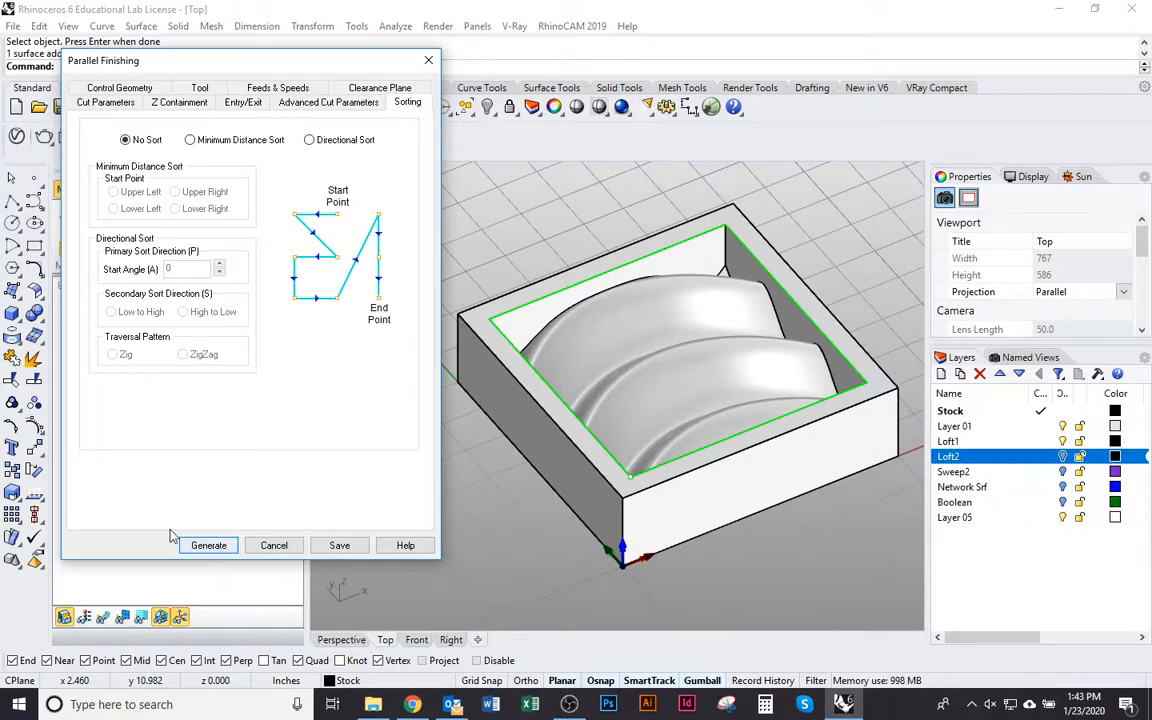
click(220, 552)
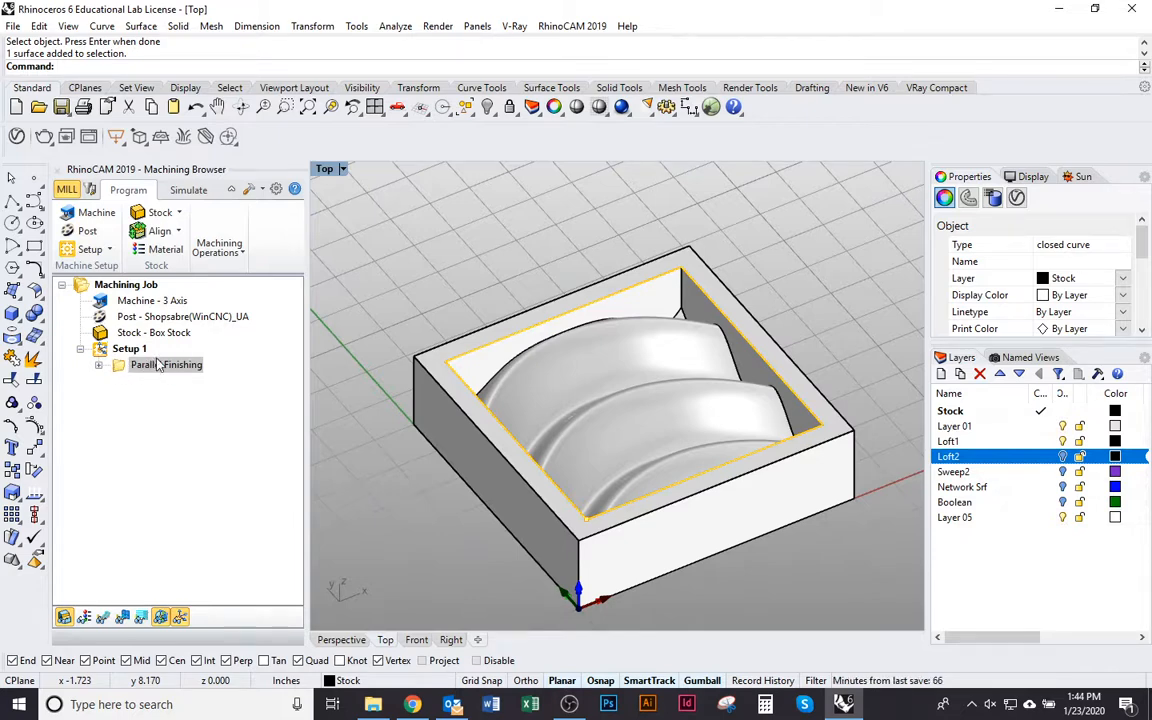
Make the toolpath visible in the viewport and inspect its passes across the curved surface
click(102, 617)
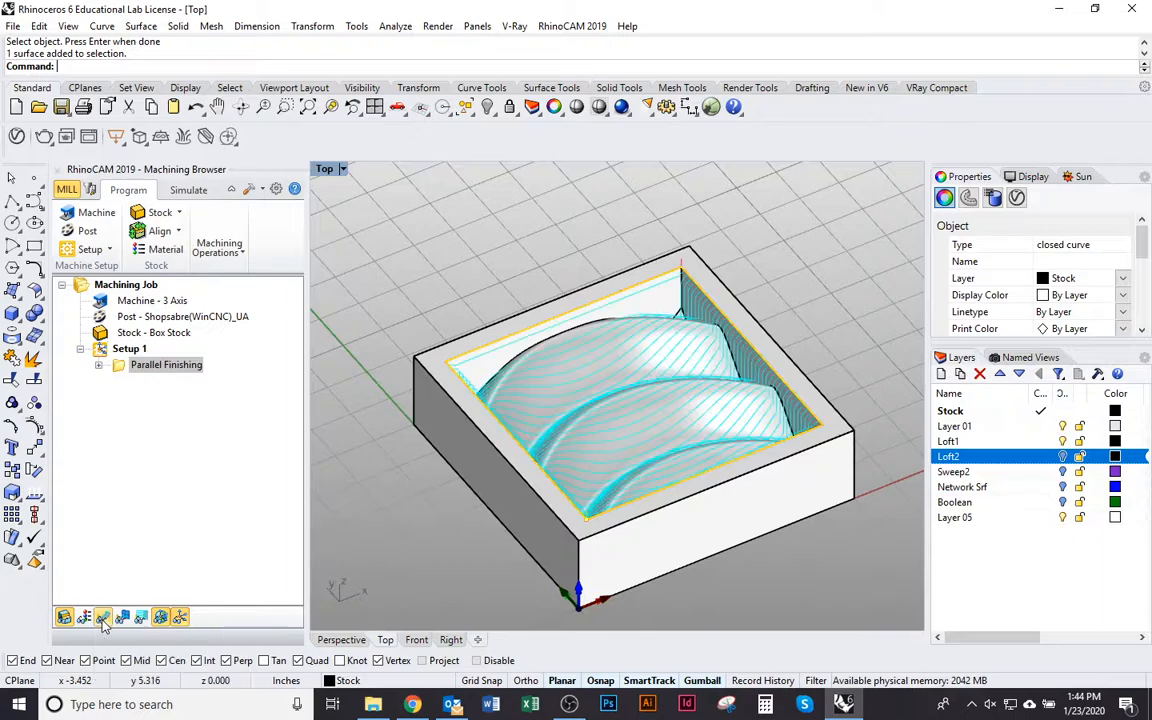
right_drag(560, 530, 622, 535)
scroll(625, 530, down, 3)
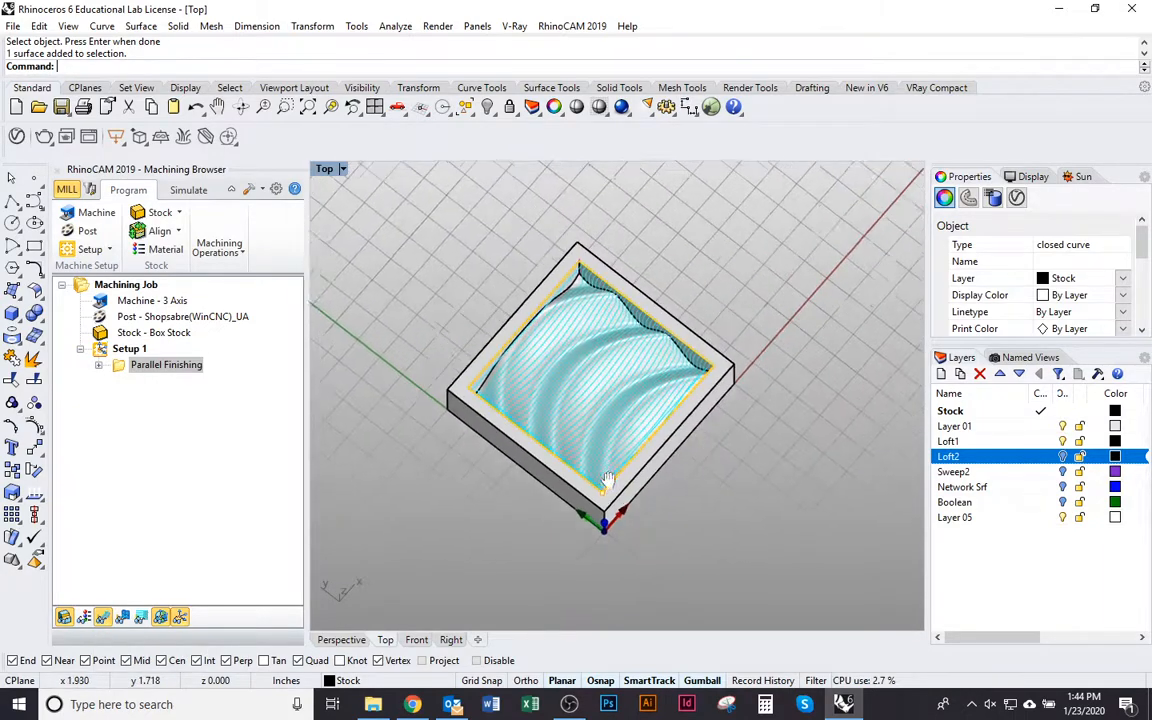
scroll(603, 446, up, 6)
right_drag(604, 450, 494, 334)
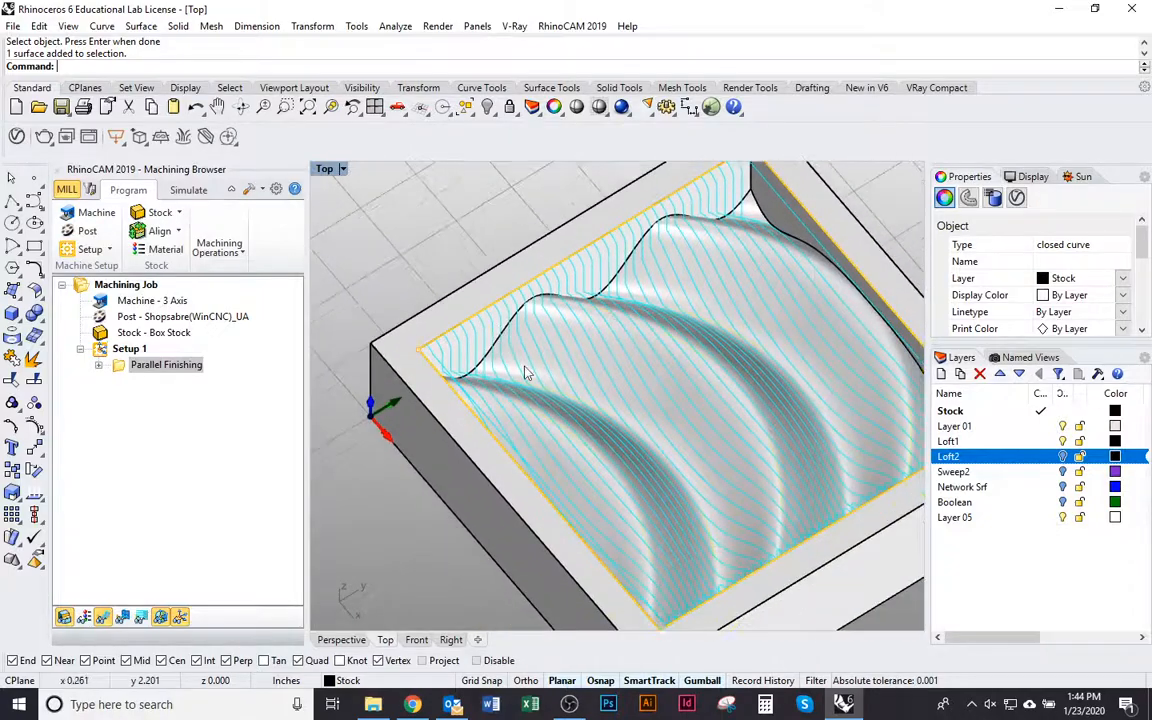
Zoom to the selection and examine the parallel passes over the surface and box walls from above and at an angle
click(528, 372)
text(zs)
key(Return)
click(805, 254)
right_drag(805, 254, 676, 376)
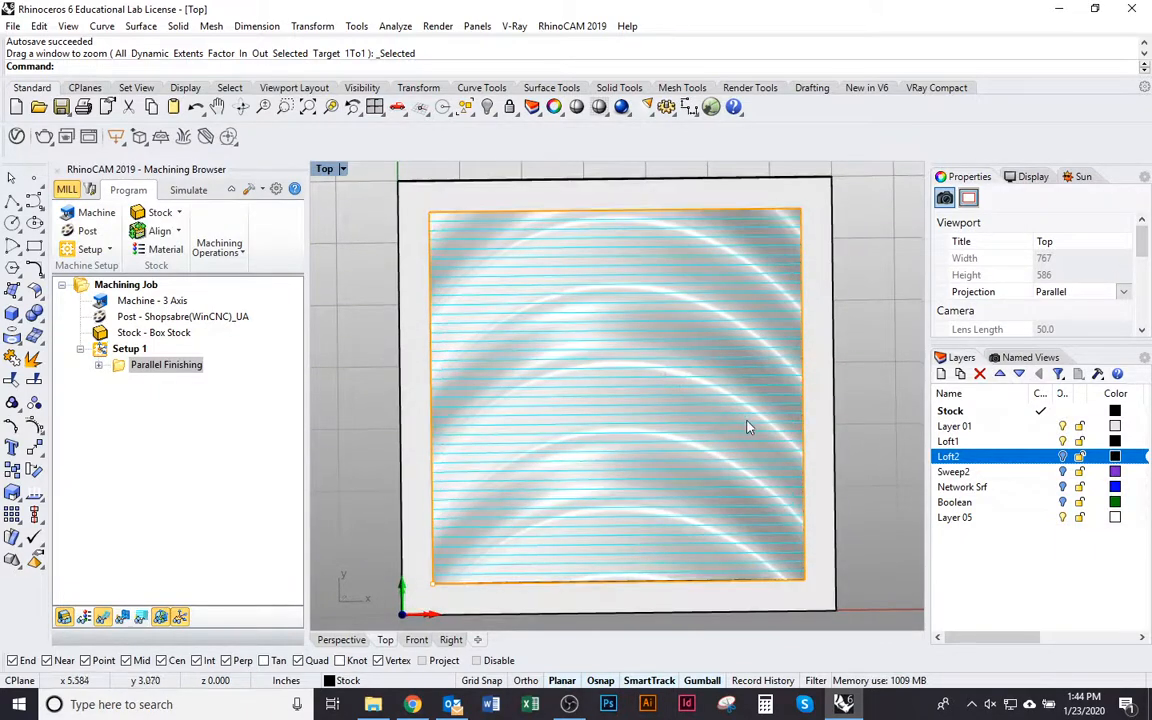
ctrl+shift+right_drag(747, 427, 755, 284)
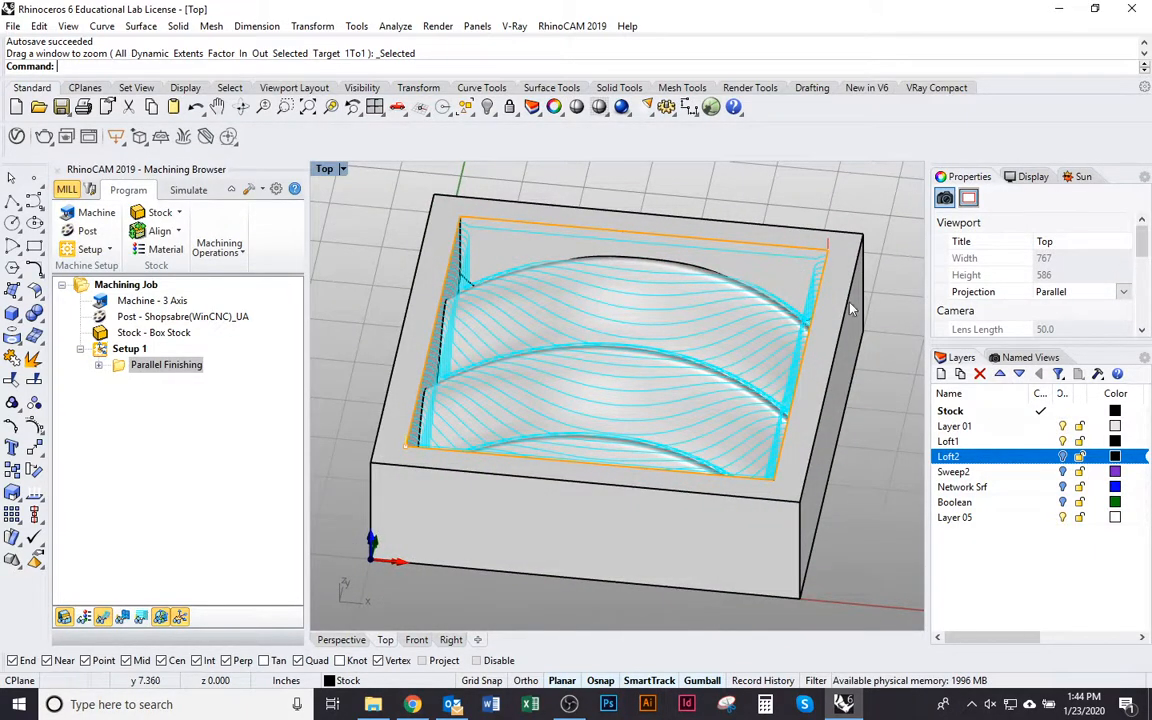
right_drag(822, 314, 811, 373)
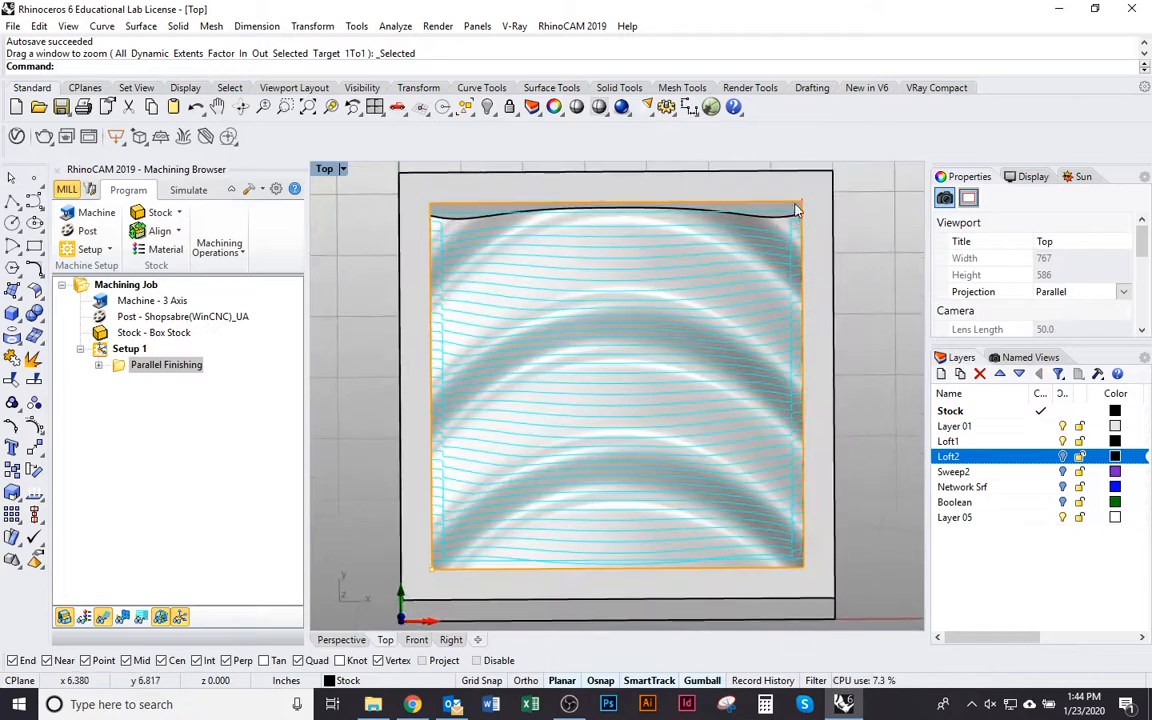
right_drag(590, 346, 550, 225)
mouse_move(737, 417)
right_down()
mouse_move(532, 393)
mouse_move(748, 417)
mouse_move(470, 427)
mouse_move(545, 504)
mouse_move(609, 401)
mouse_move(413, 415)
right_up()
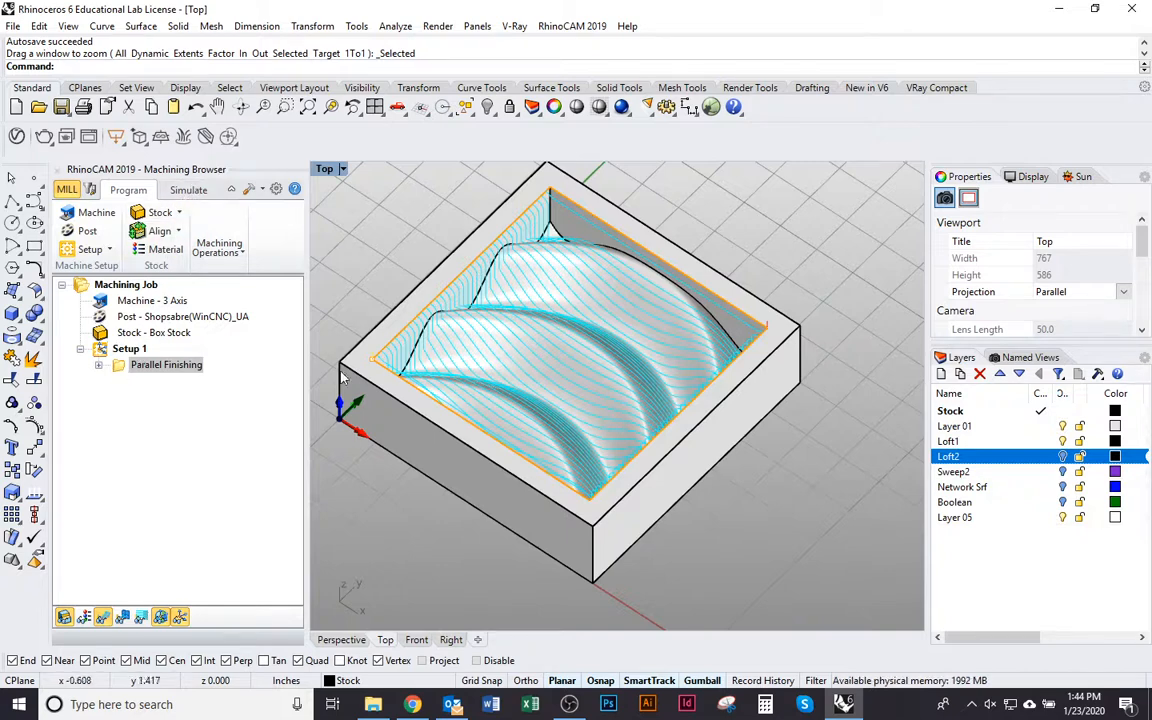
Simulate the Parallel Finishing operation on the box stock
click(122, 372)
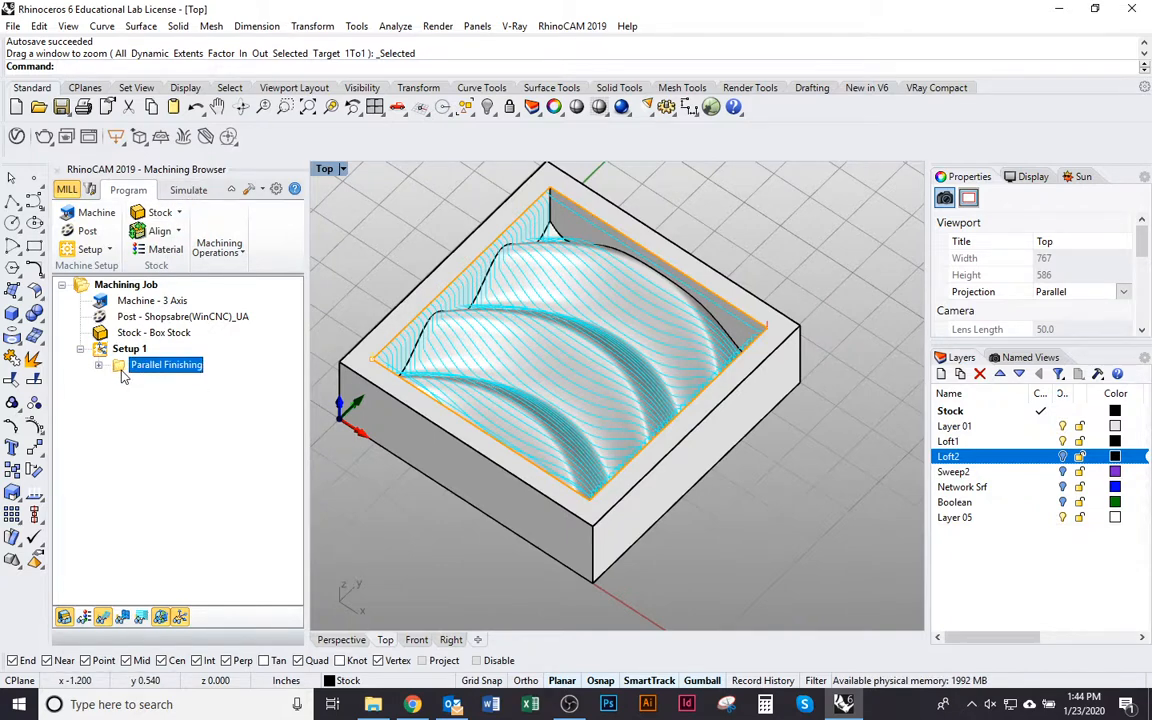
right_click(122, 375)
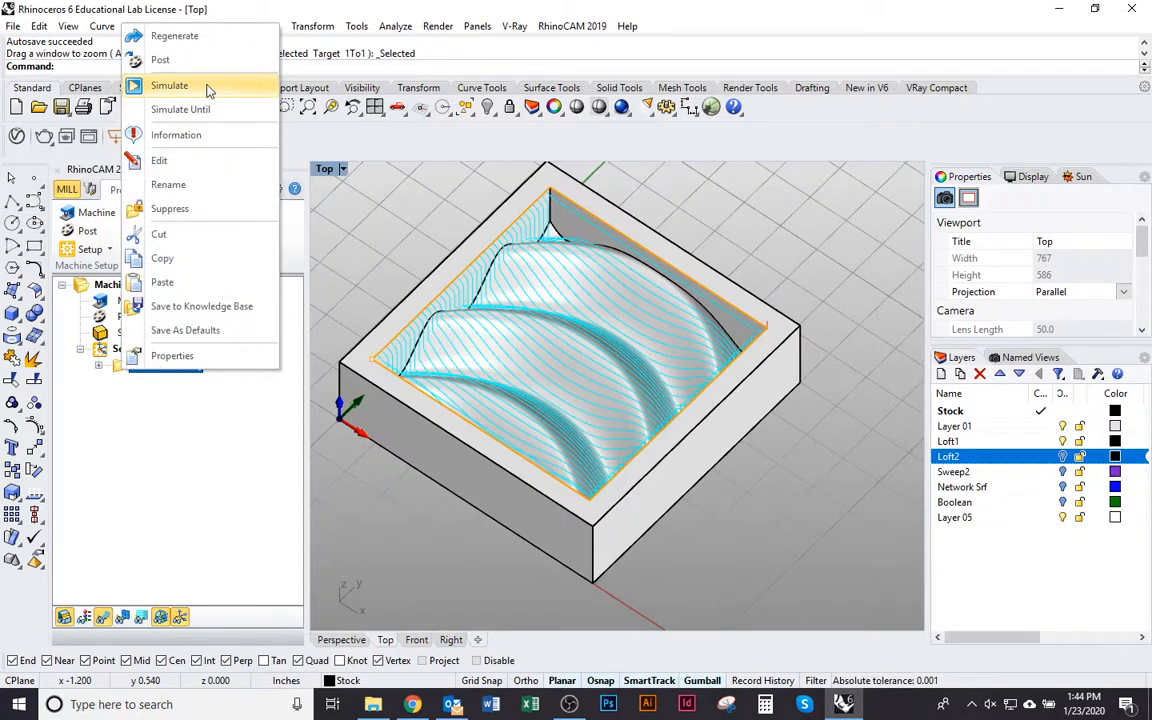
click(170, 86)
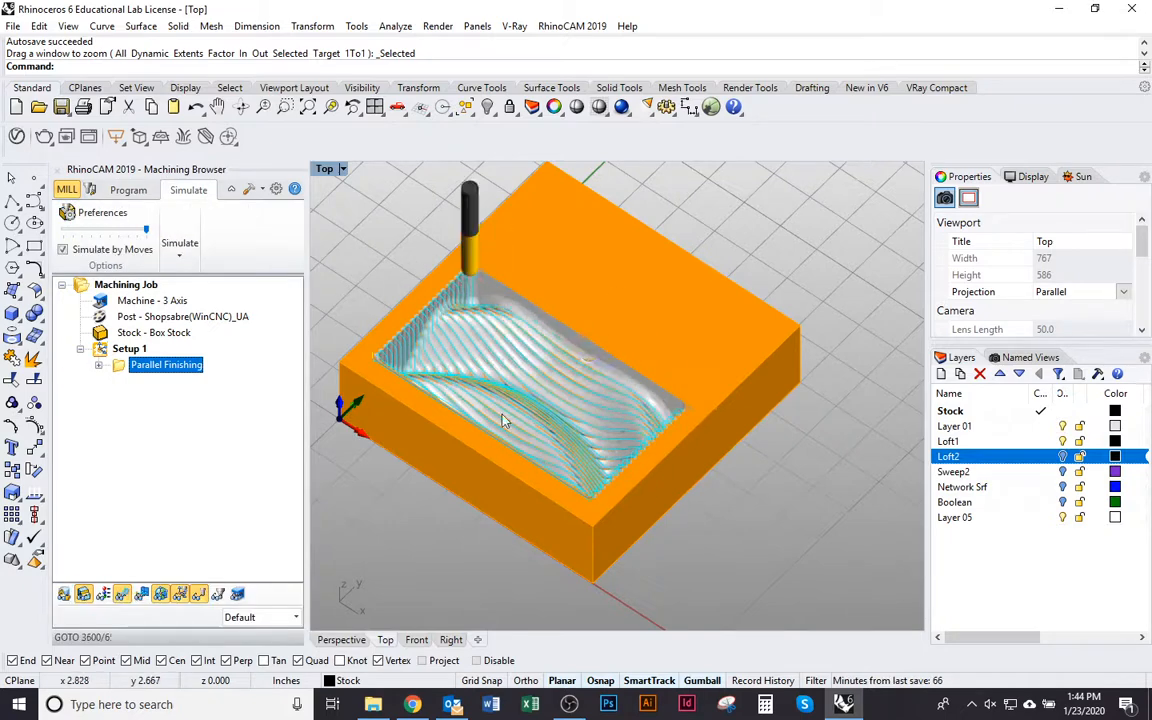
Examine the simulated cut's ridges, pocket walls and corners up close and from above
right_drag(458, 452, 533, 464)
scroll(669, 410, up, 9)
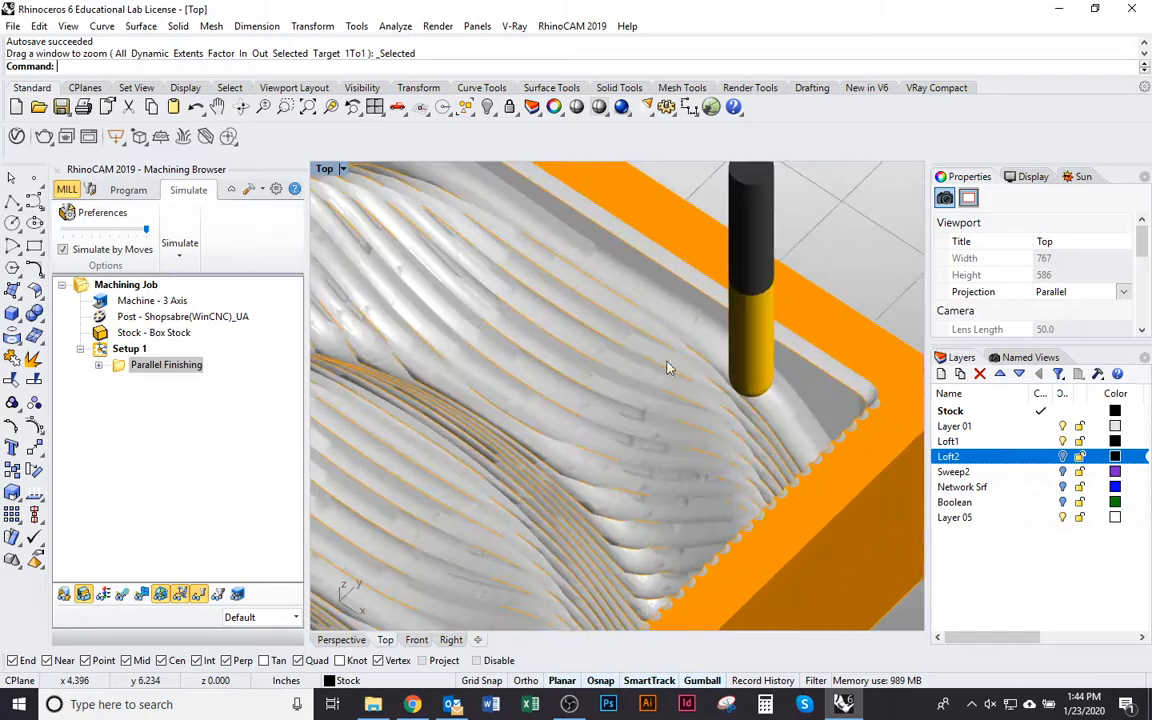
right_drag(668, 366, 894, 297)
right_drag(635, 406, 468, 388)
shift+right_drag(495, 318, 512, 406)
shift+right_drag(681, 423, 733, 365)
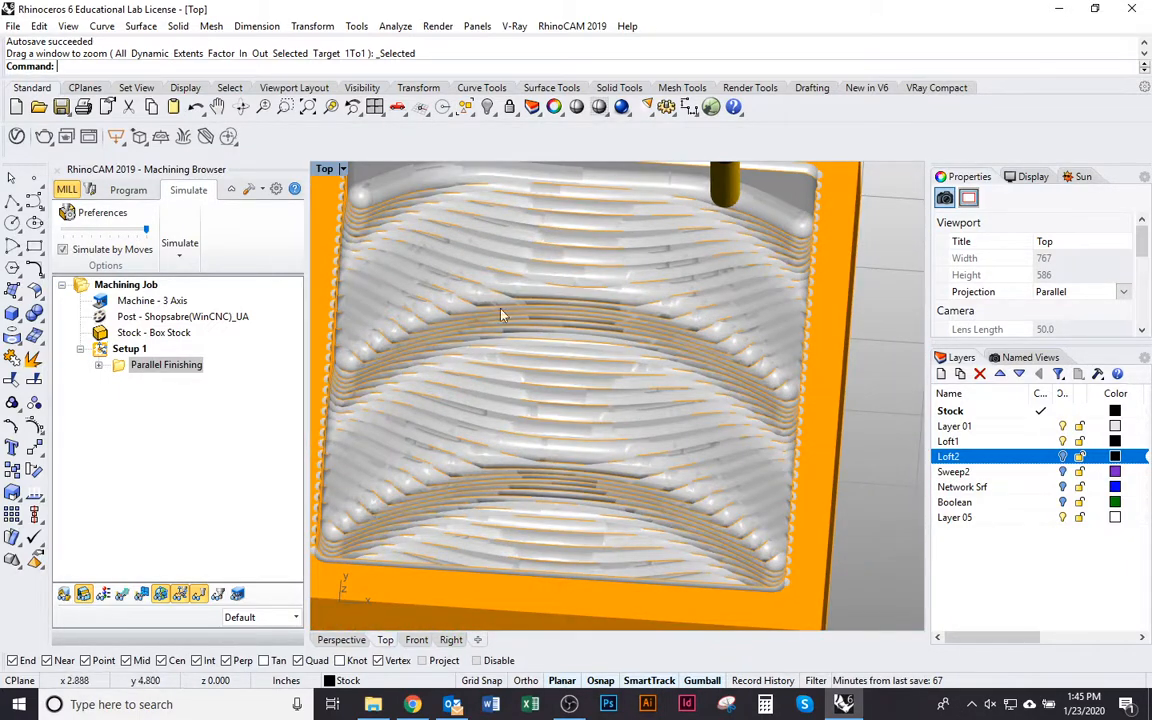
right_drag(738, 264, 790, 270)
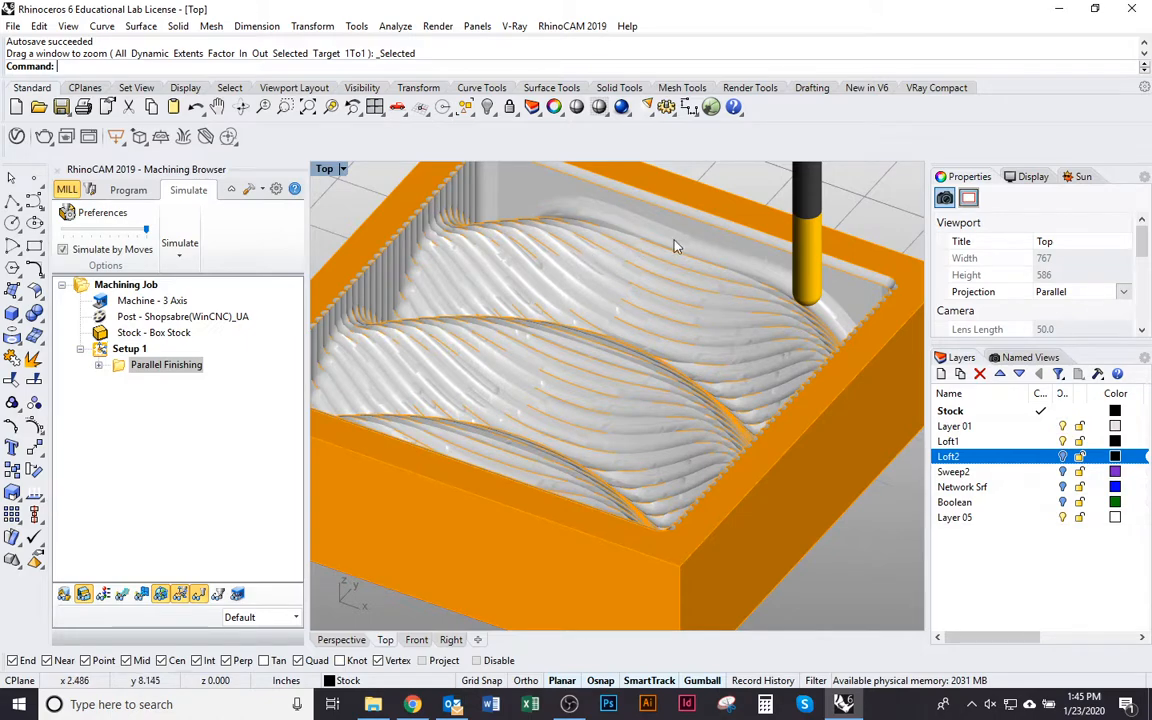
scroll(643, 368, down, 5)
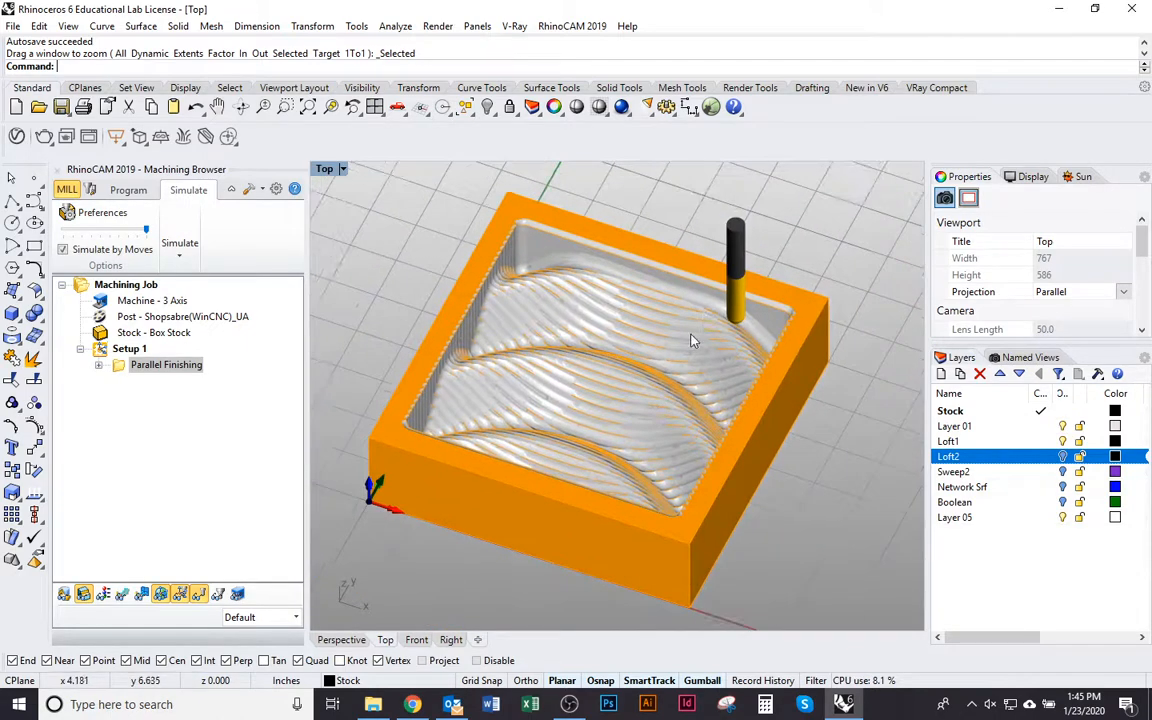
Switch to Chrome, consult the simulation page of the SoA Software Guidebook, and return to Rhinoceros
key(alt+Tab)
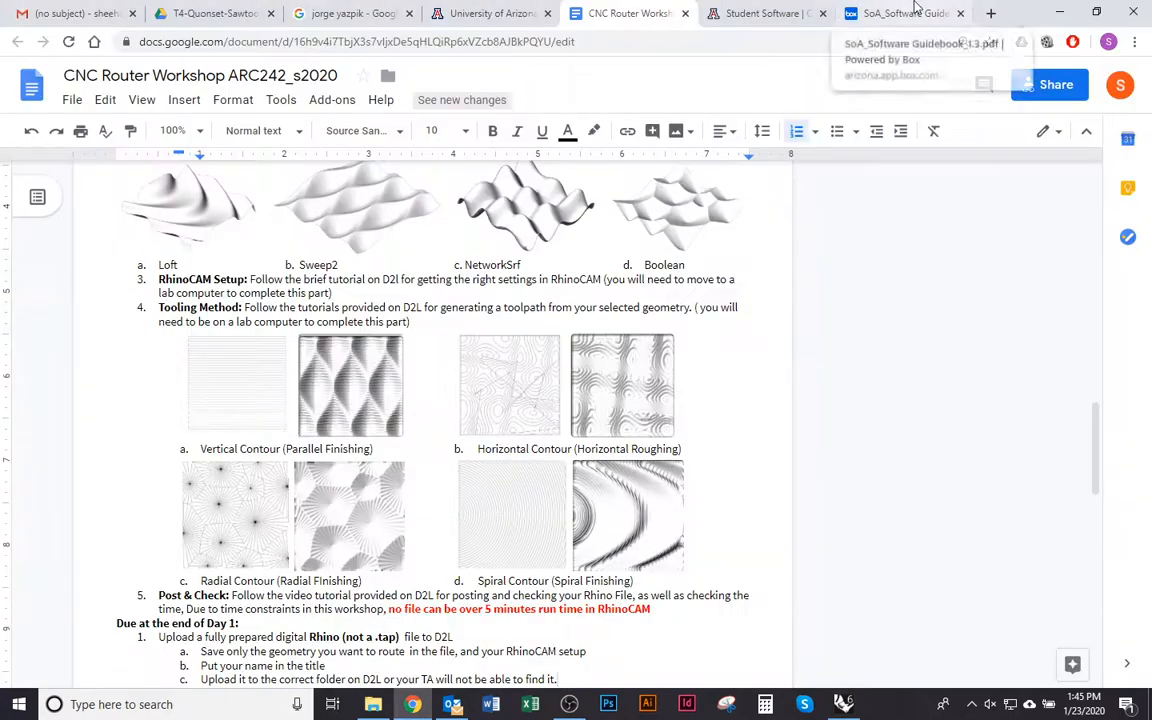
click(905, 13)
scroll(599, 411, up, 10)
scroll(610, 405, down, 2)
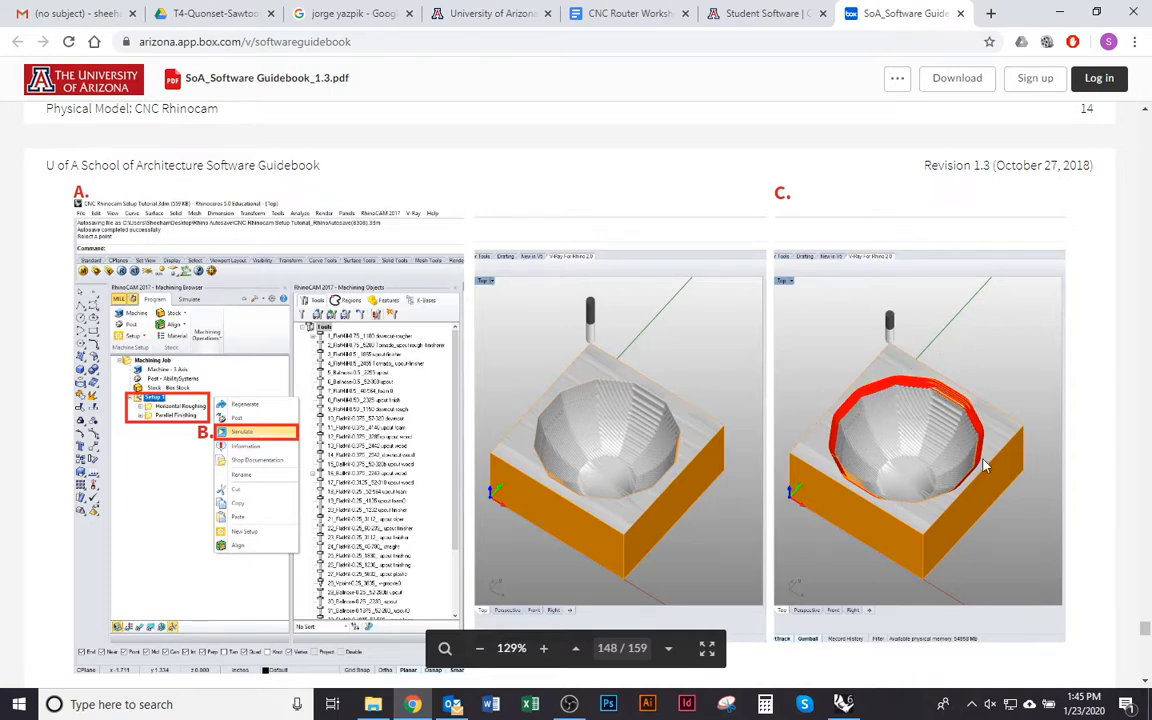
key(alt+Tab)
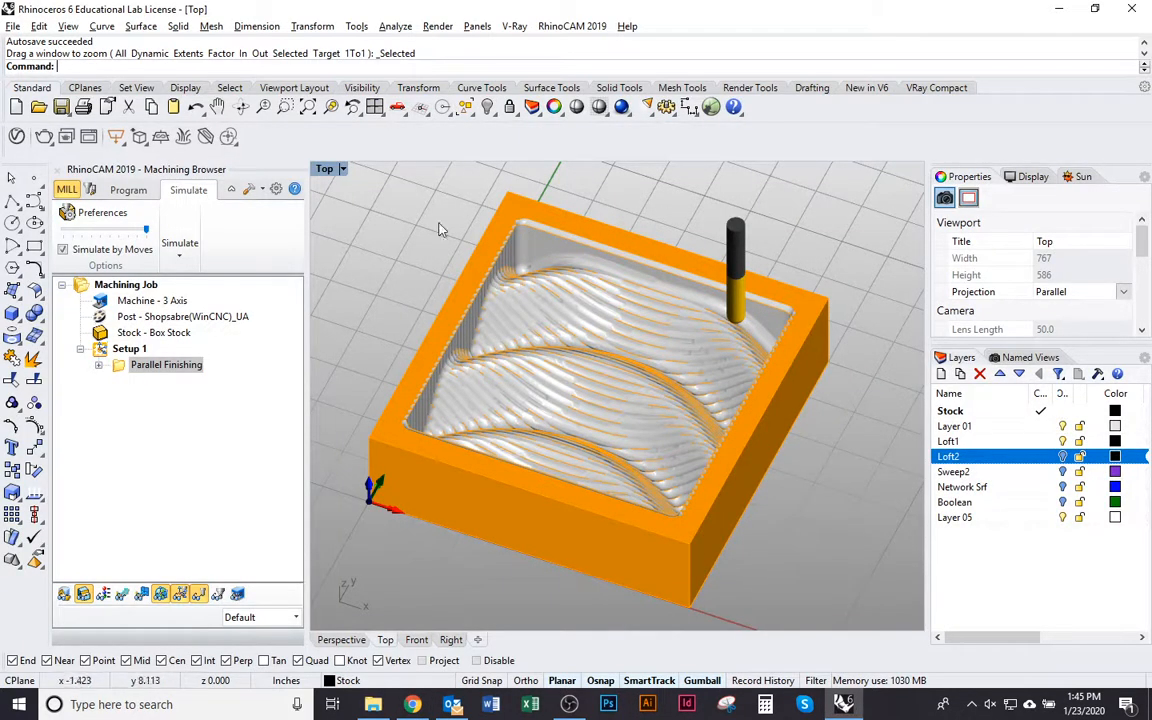
Switch to Chrome and consult the Software Guidebook page on machining information and posting the file
right_drag(712, 342, 680, 346)
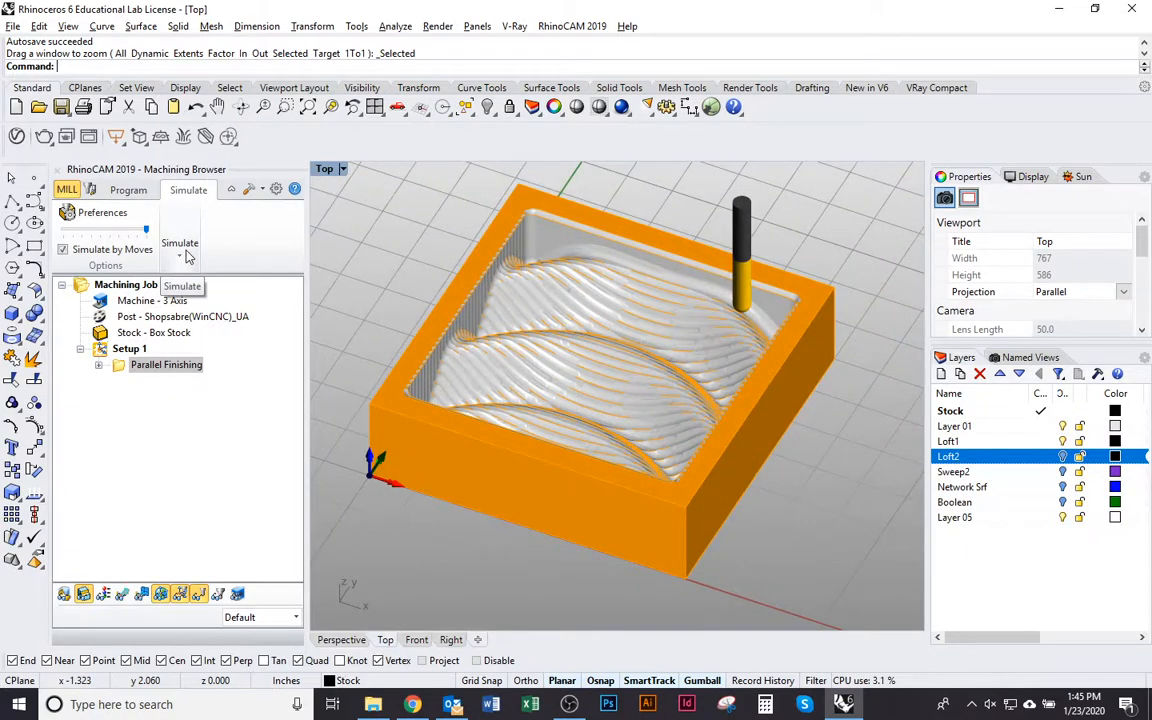
key(alt+Tab)
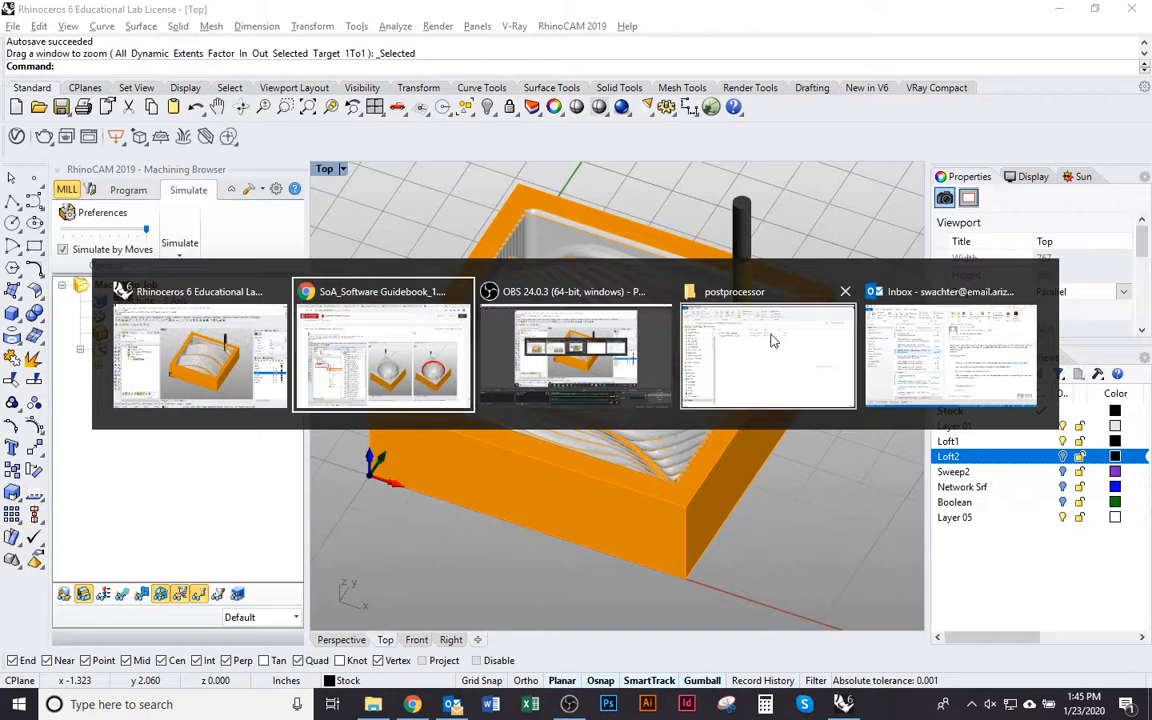
click(470, 359)
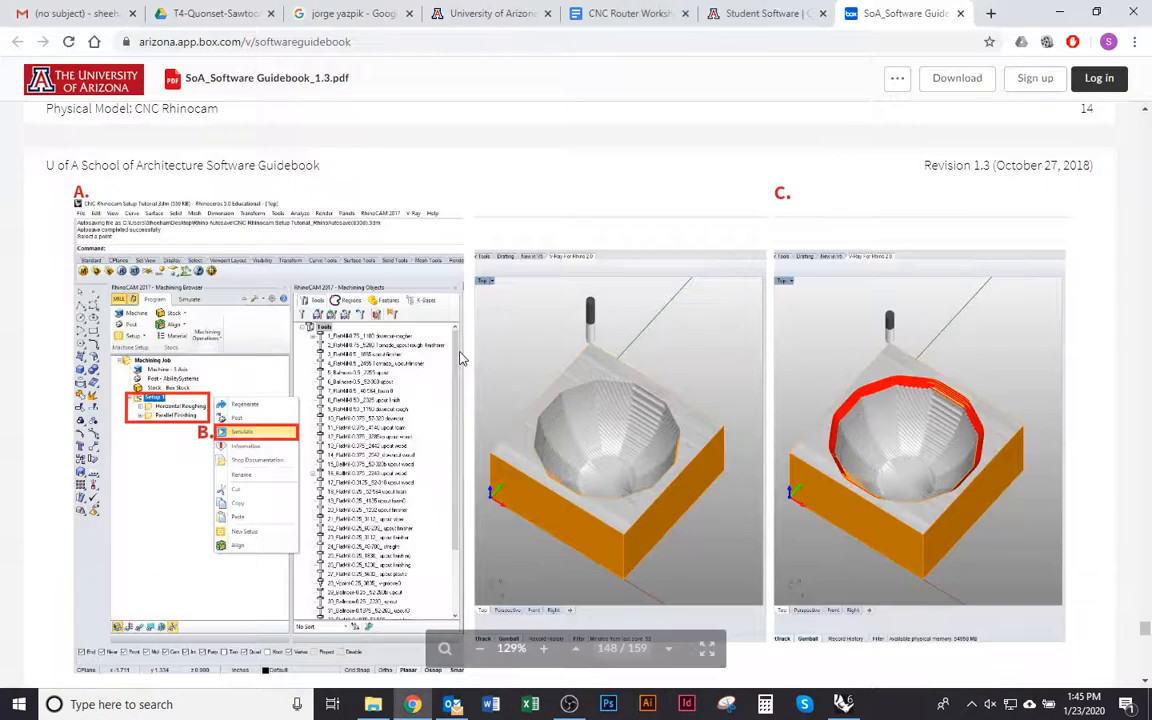
scroll(494, 380, down, 10)
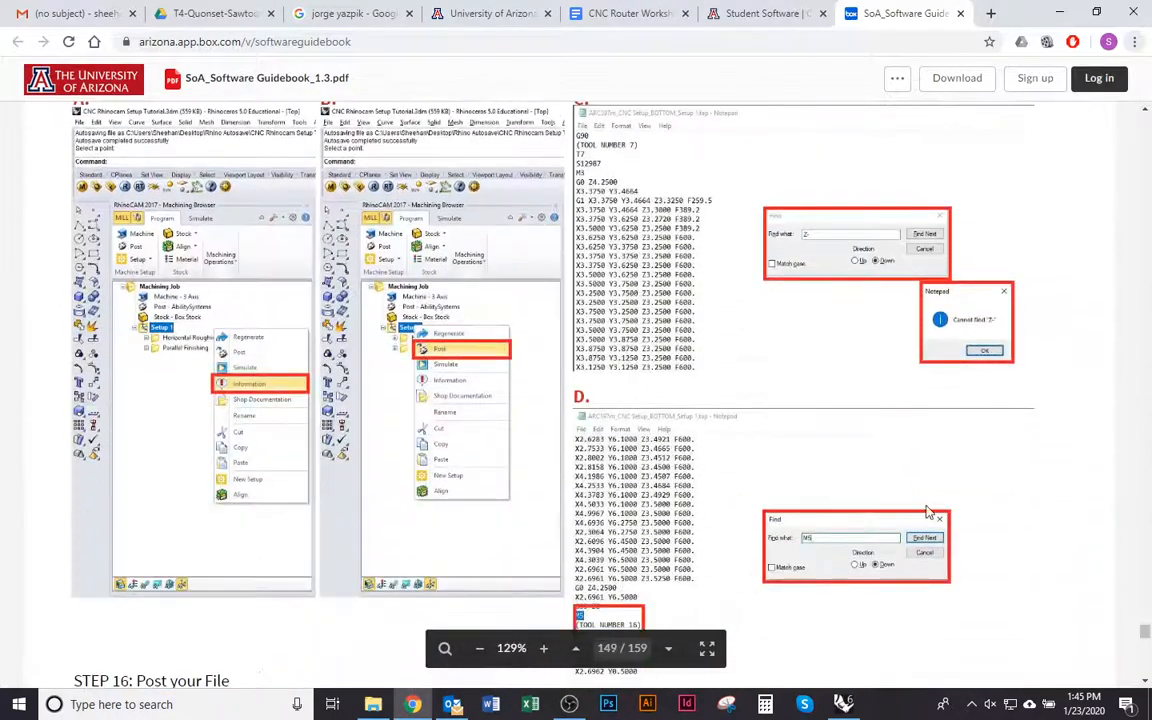
Open the CNC Router Workshop document and read its Post & Check instructions
key(alt+Tab)
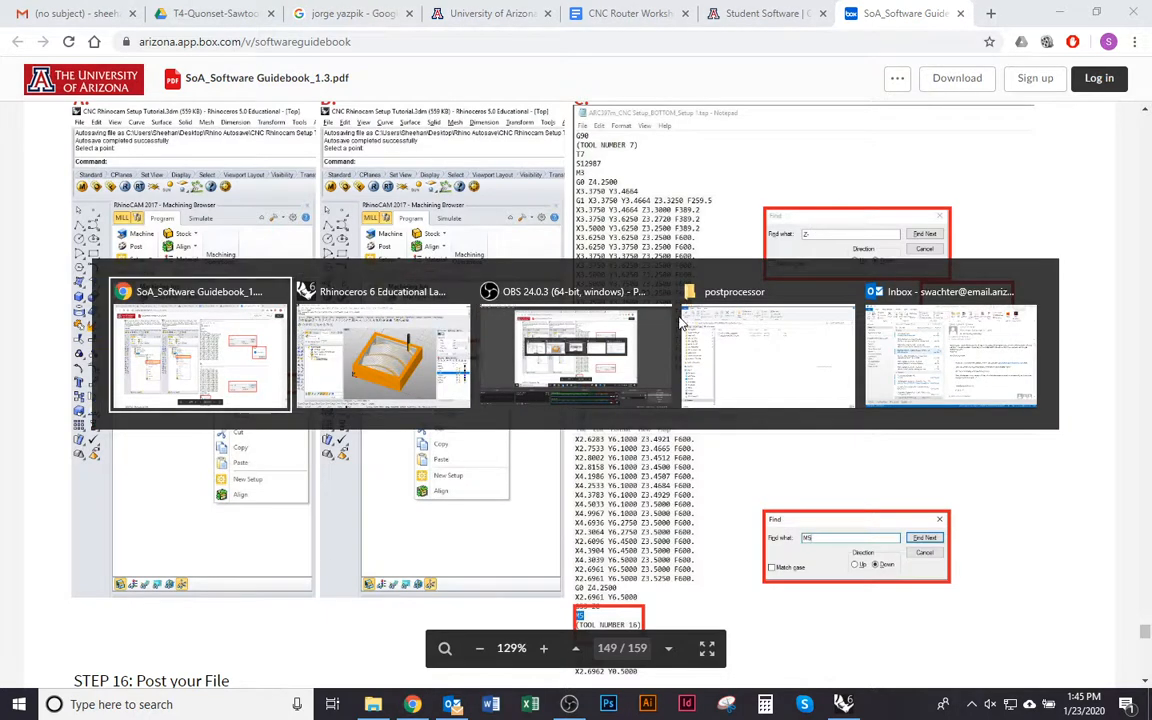
key(Escape)
click(630, 13)
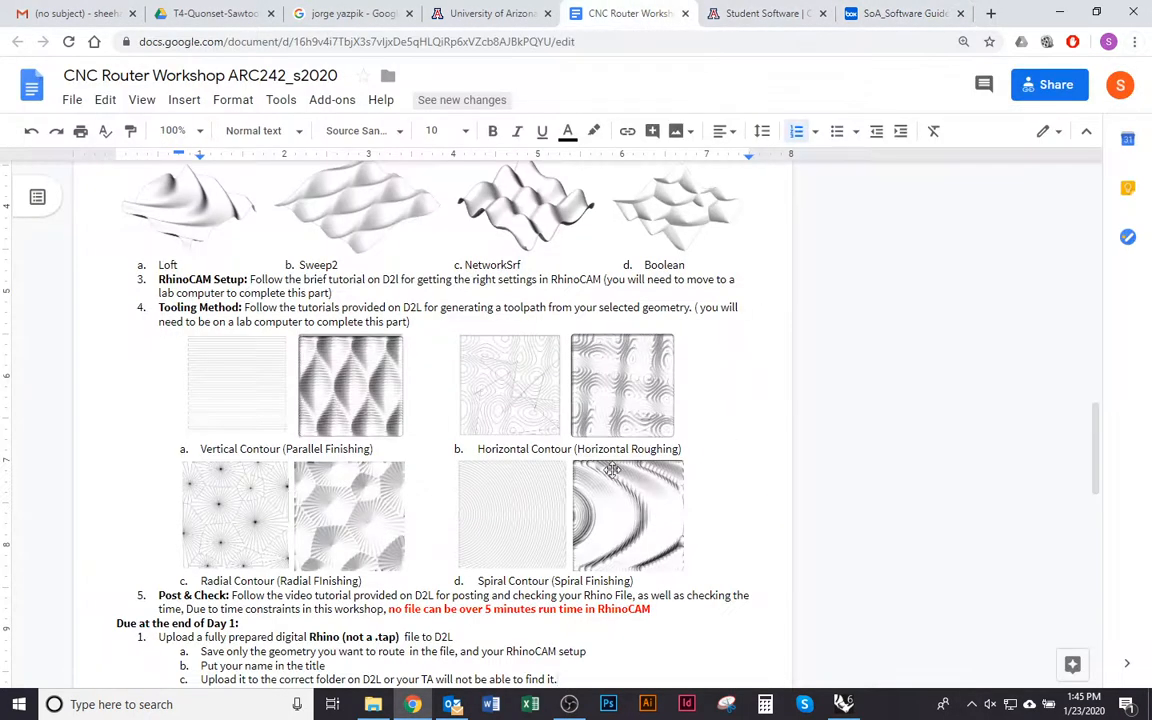
scroll(568, 432, down, 4)
scroll(545, 457, up, 2)
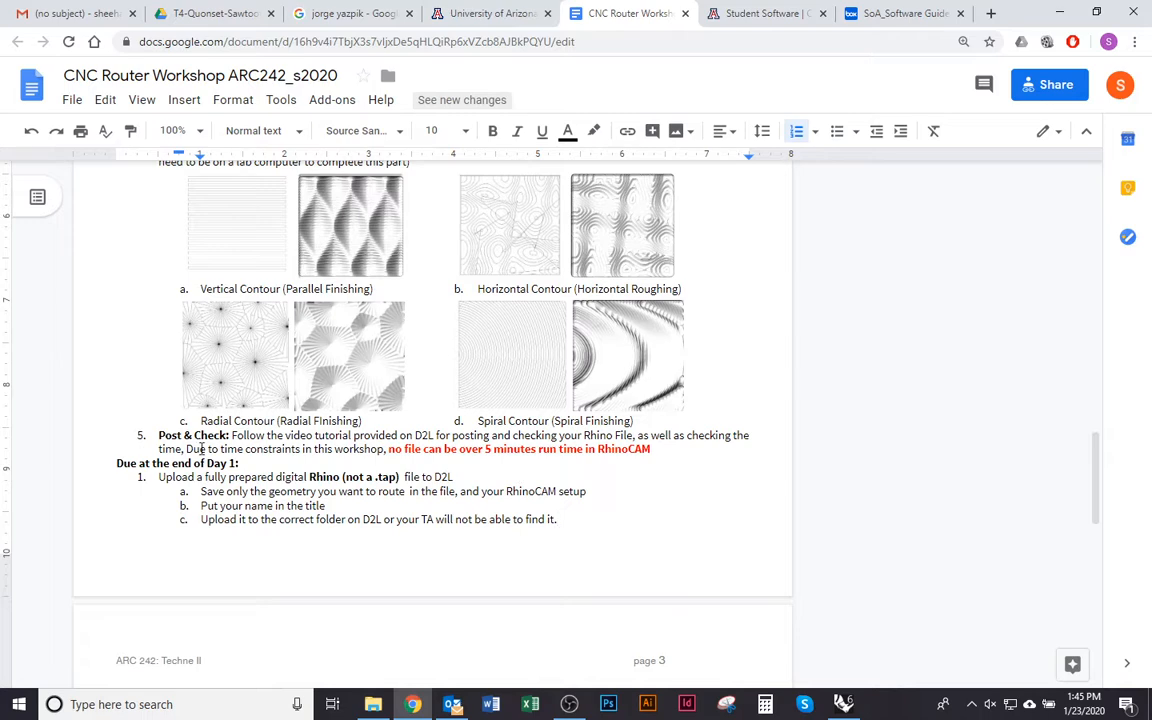
scroll(411, 333, up, 1)
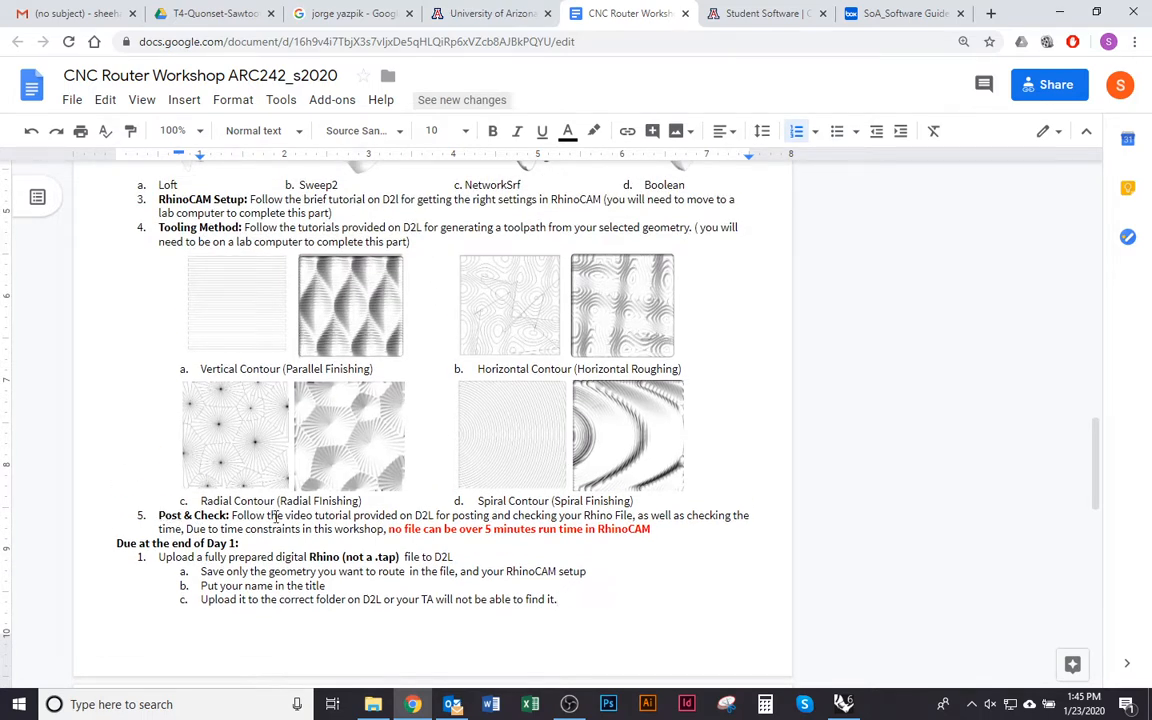
Highlight the run time limit under Post & Check in the workshop document and return to Rhinoceros
key(alt+Tab)
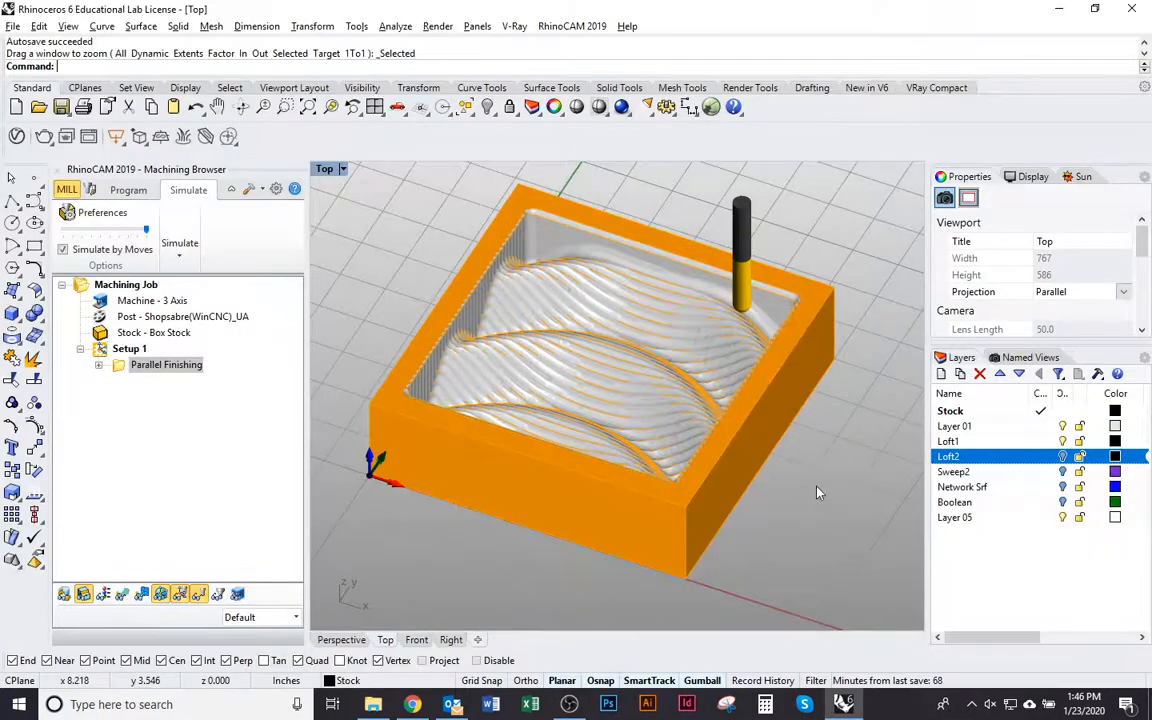
key(alt+Tab)
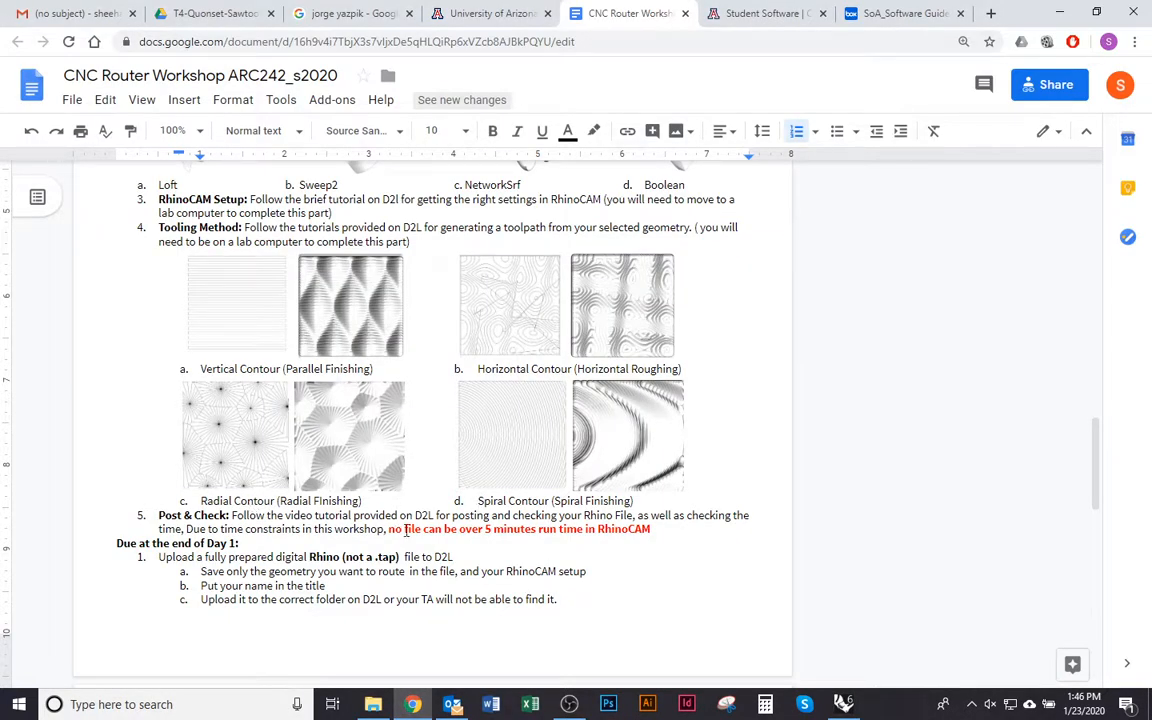
drag(389, 529, 656, 533)
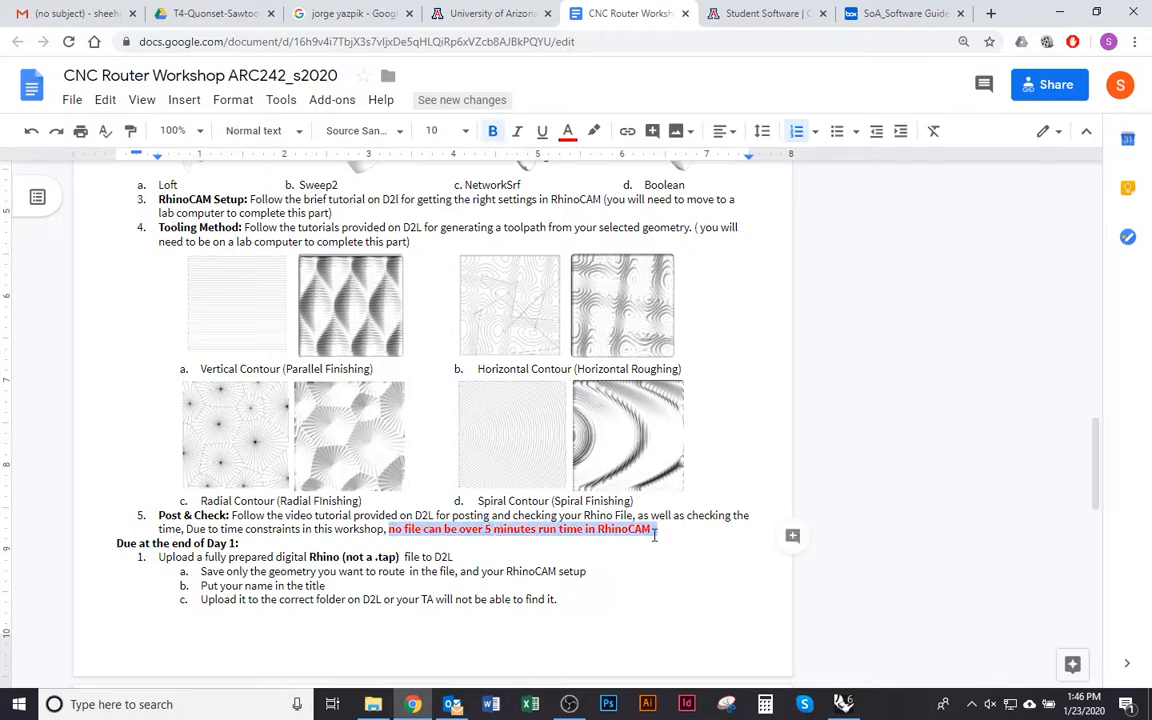
key(alt+Tab)
Check the machining time in the Parallel Finishing operation's information and close the report
right_drag(495, 528, 506, 537)
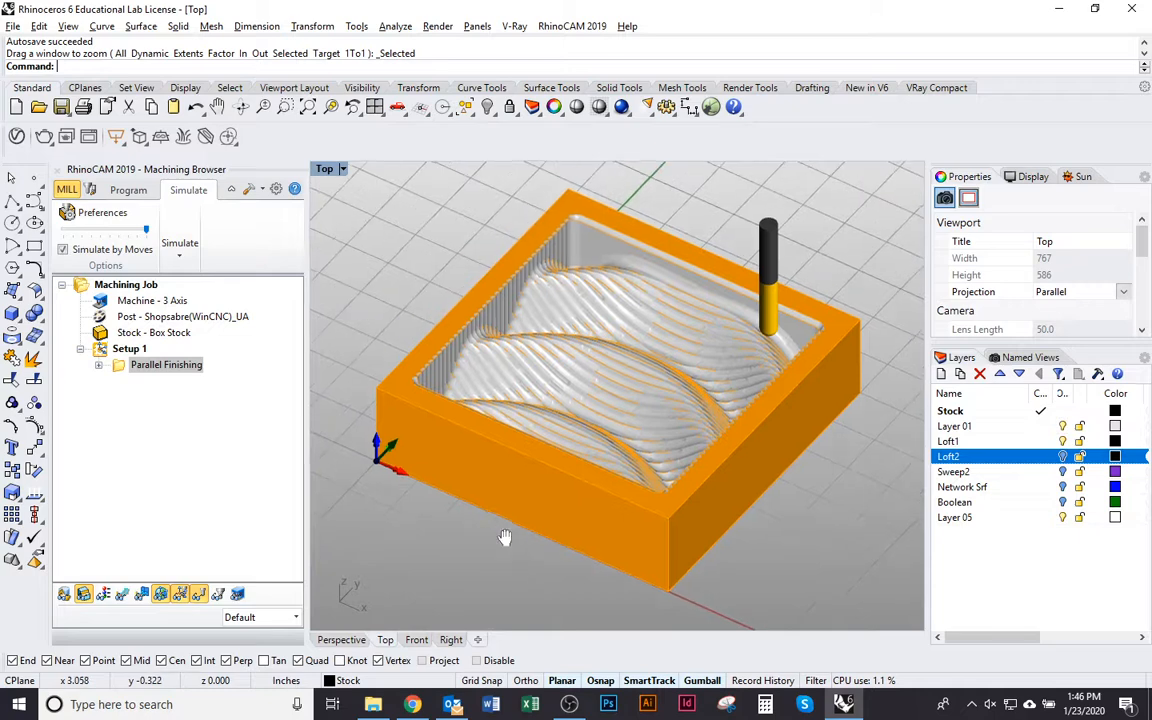
click(127, 352)
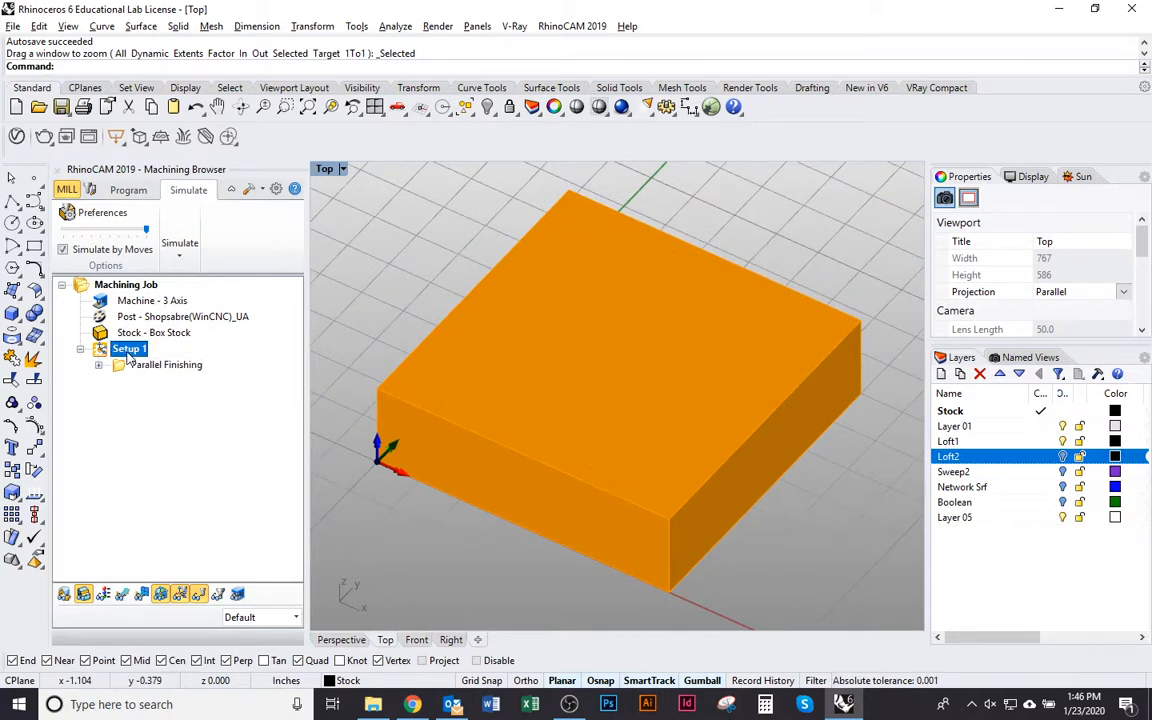
click(119, 369)
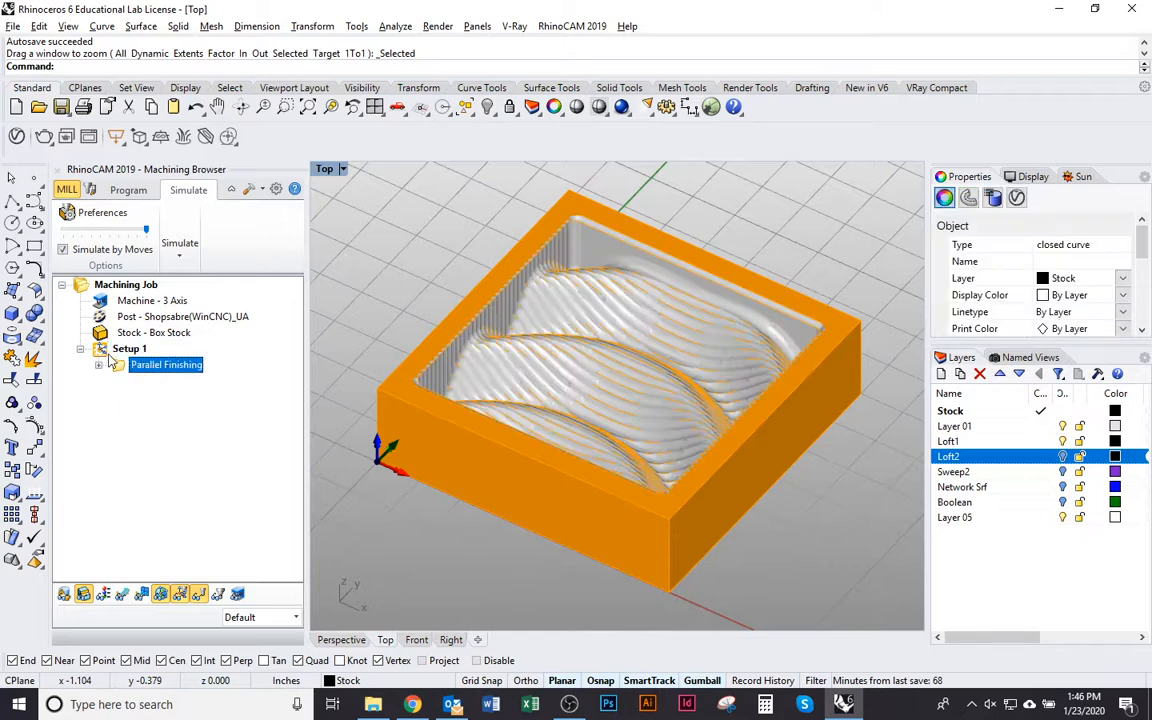
right_click(123, 370)
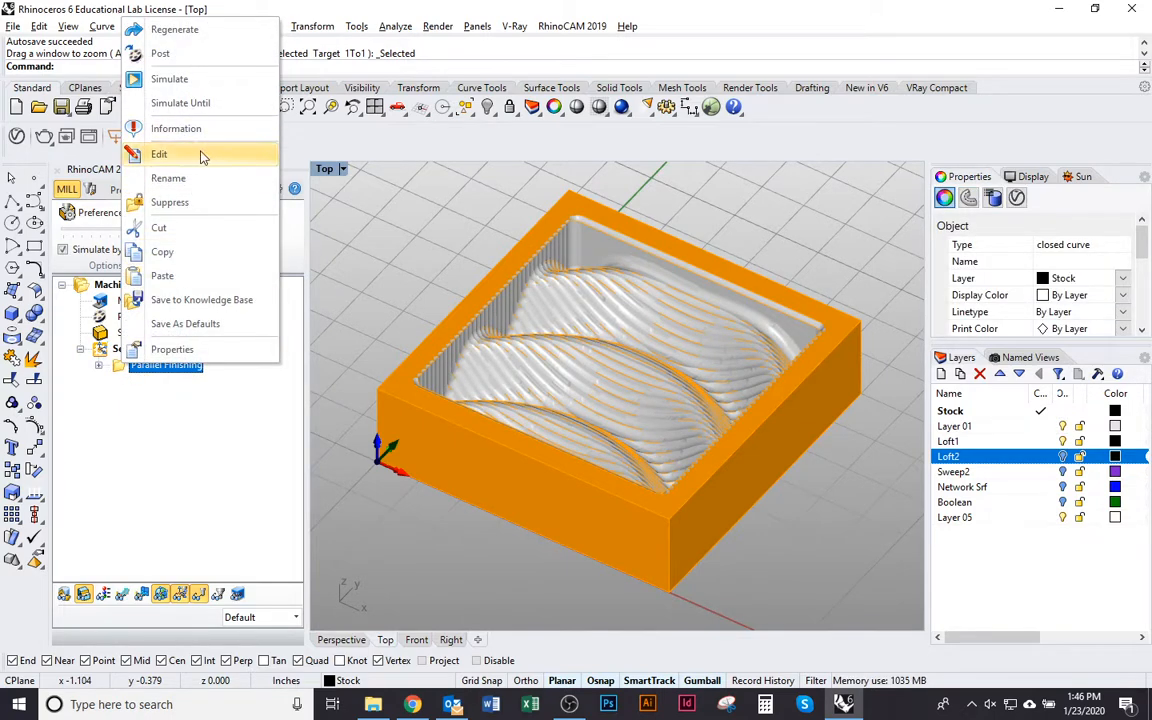
click(219, 131)
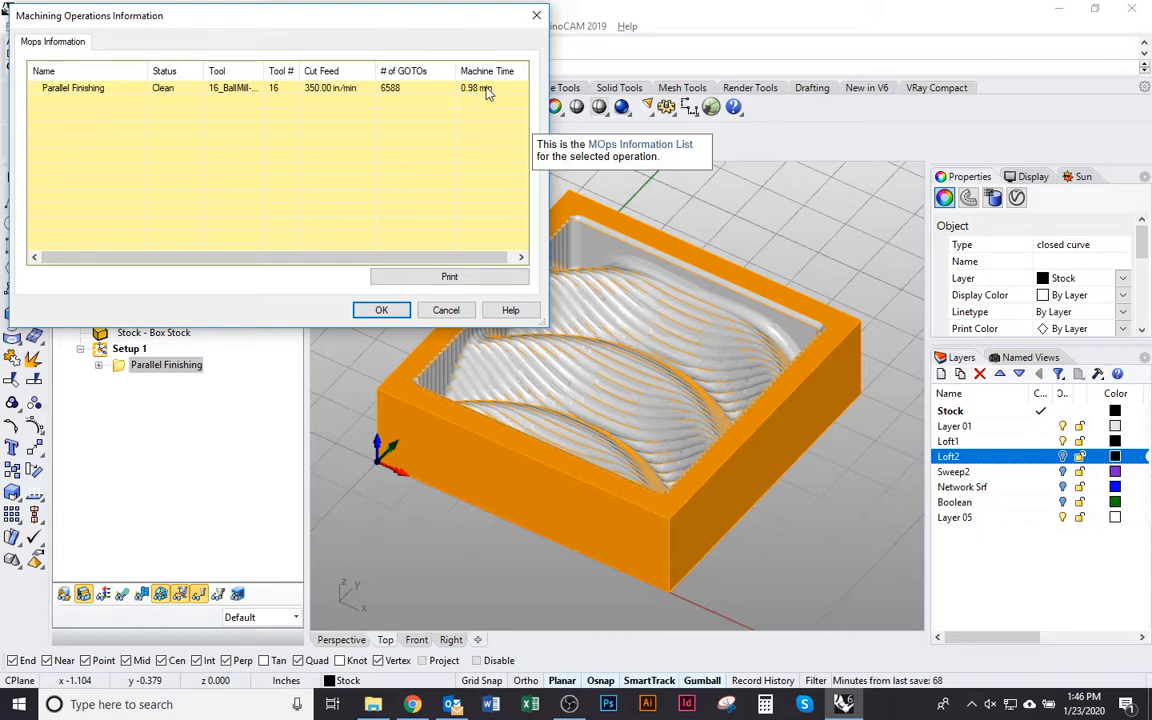
click(382, 311)
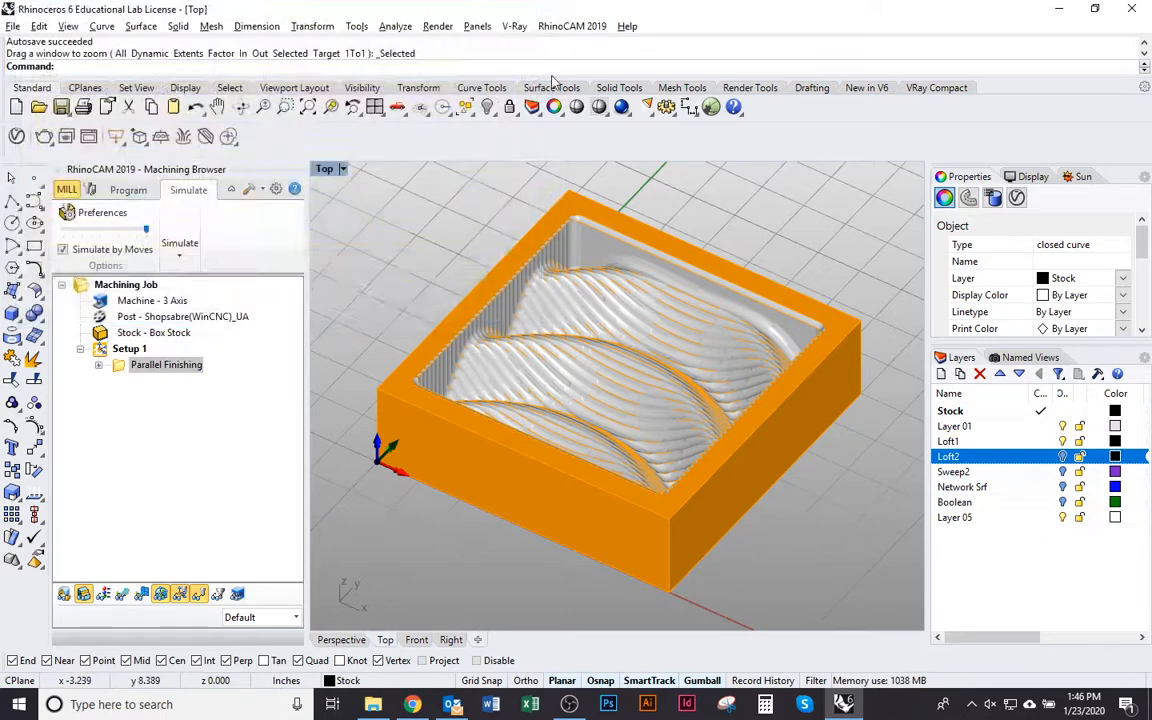
shift+right_drag(568, 336, 533, 388)
scroll(533, 388, up, 2)
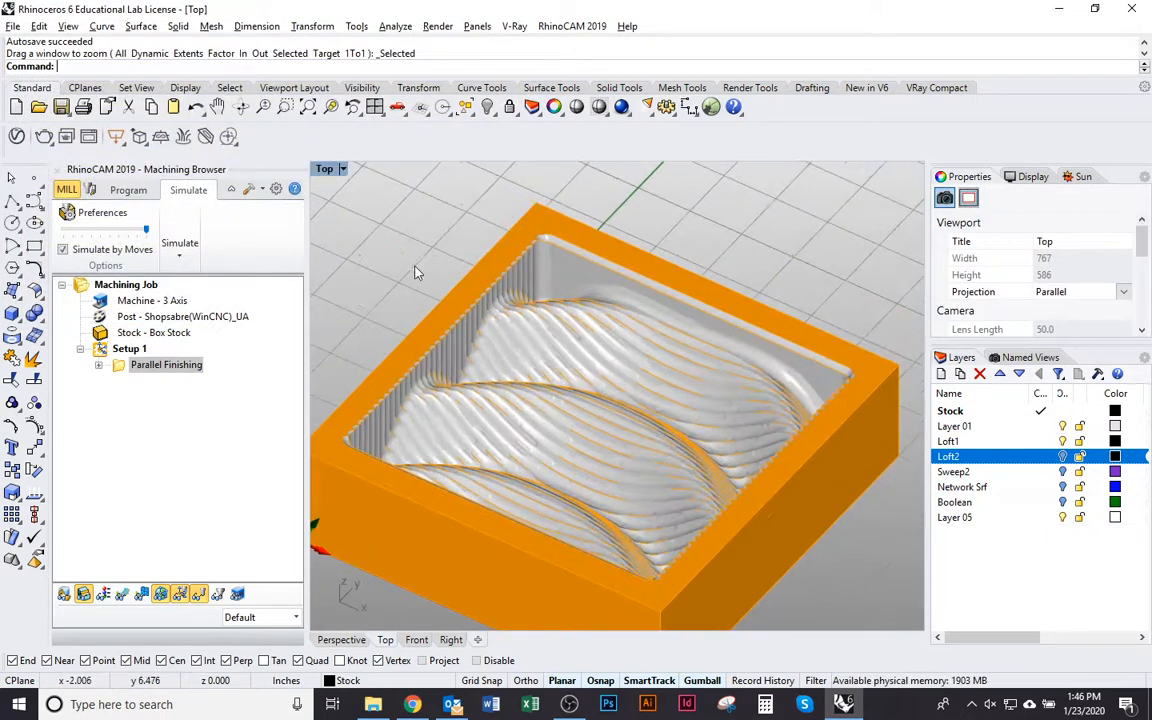
shift+right_drag(432, 352, 475, 325)
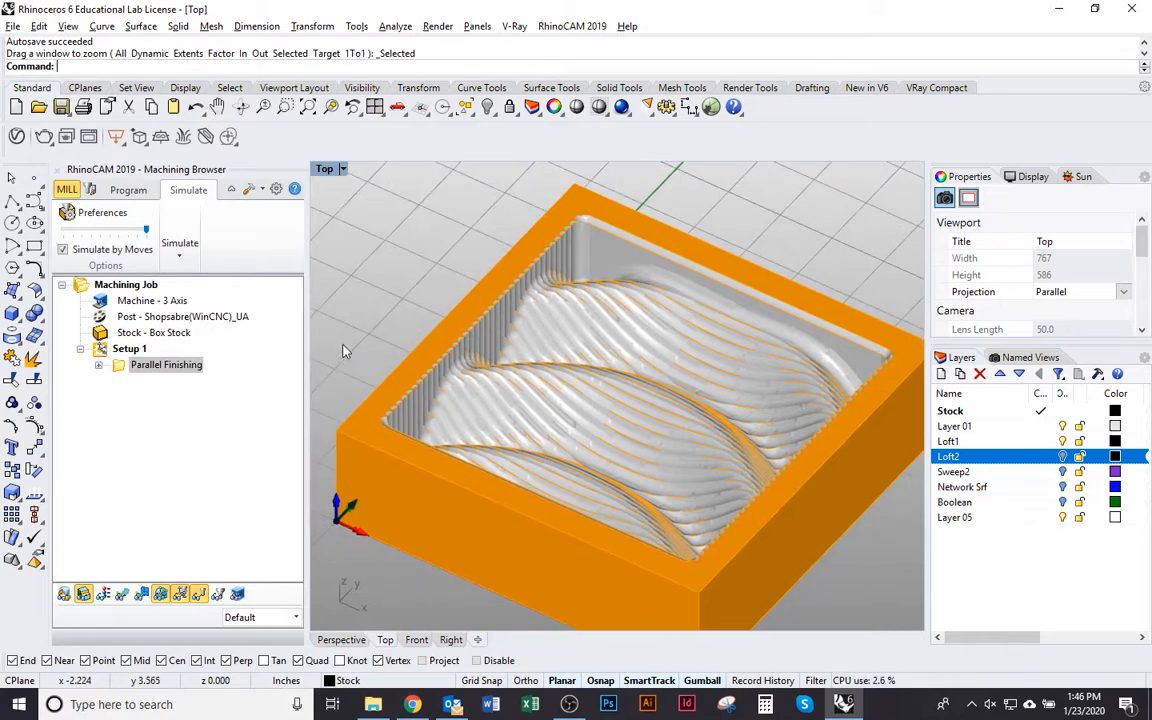
right_drag(541, 301, 531, 280)
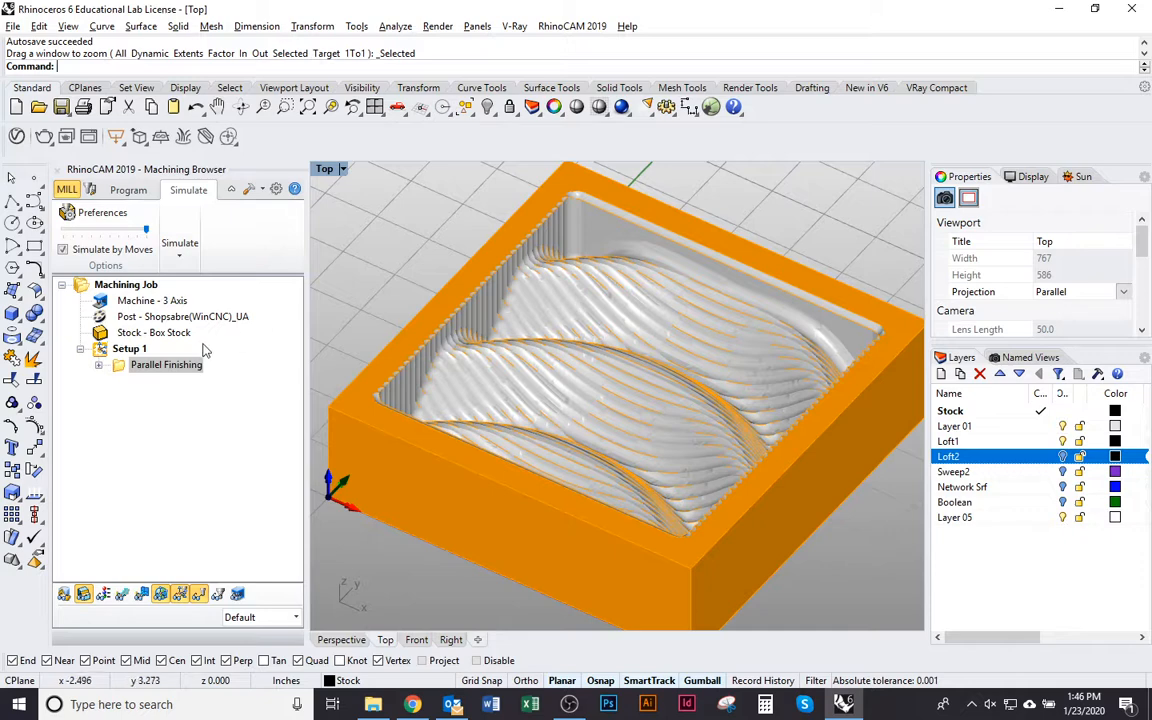
right_drag(502, 338, 432, 370)
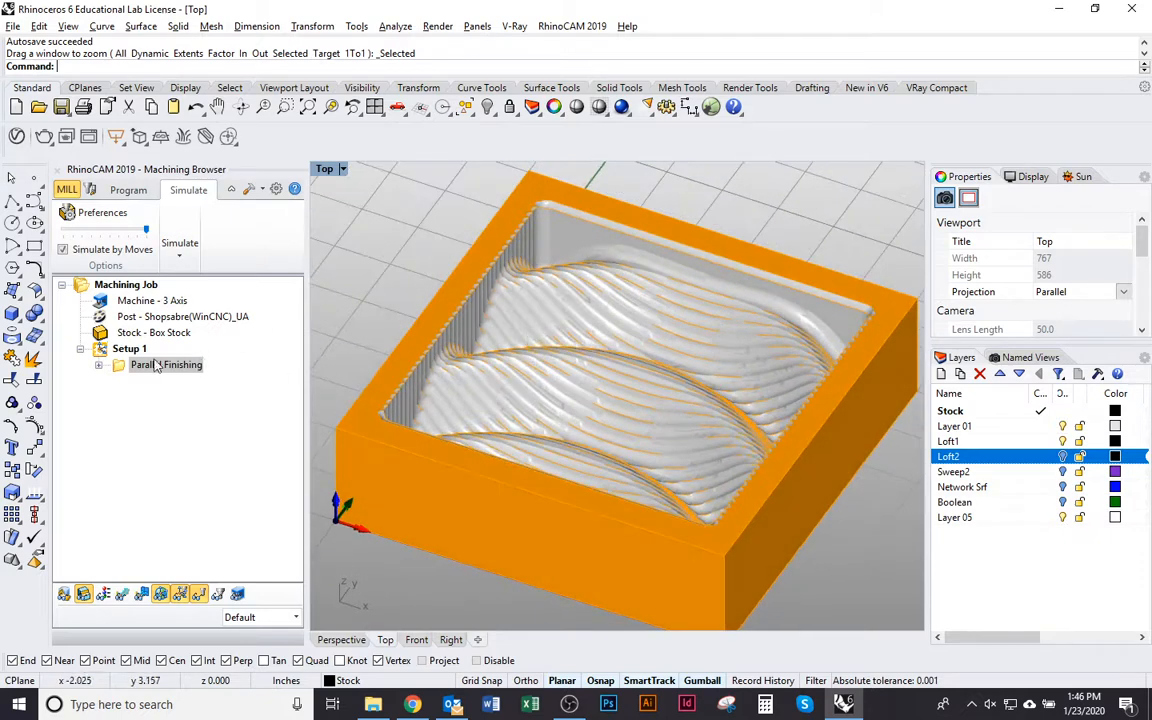
right_drag(555, 424, 510, 382)
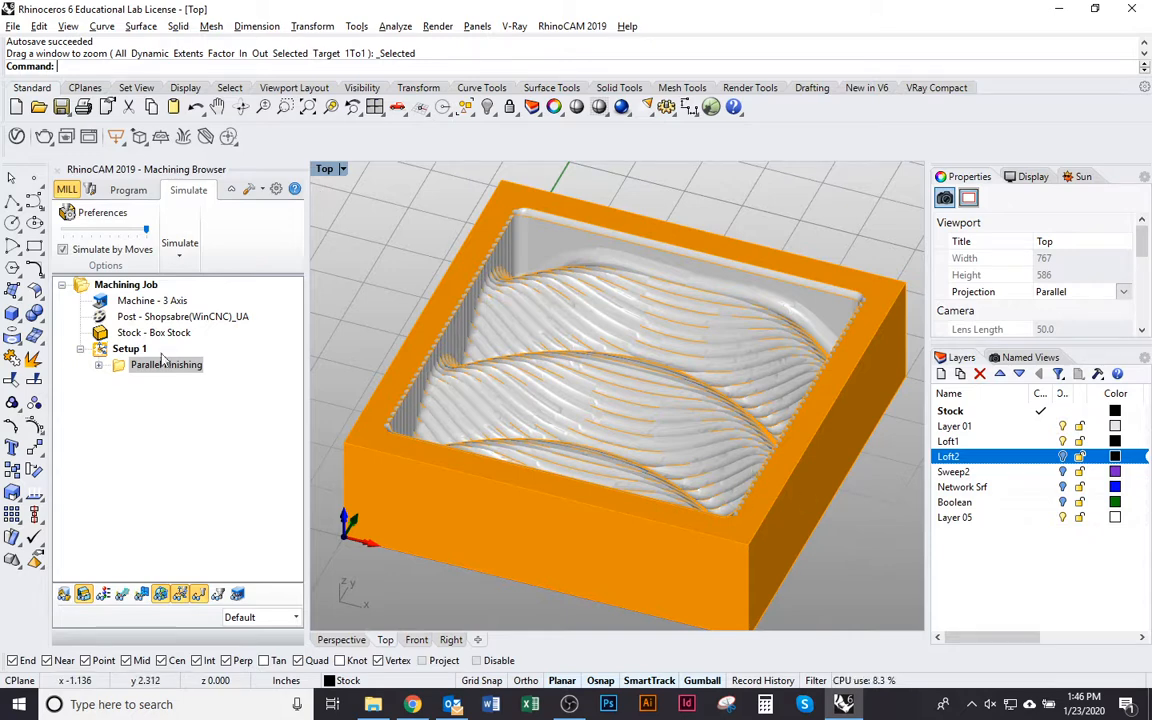
Start posting the whole Setup 1 to a toolpath output file
click(127, 350)
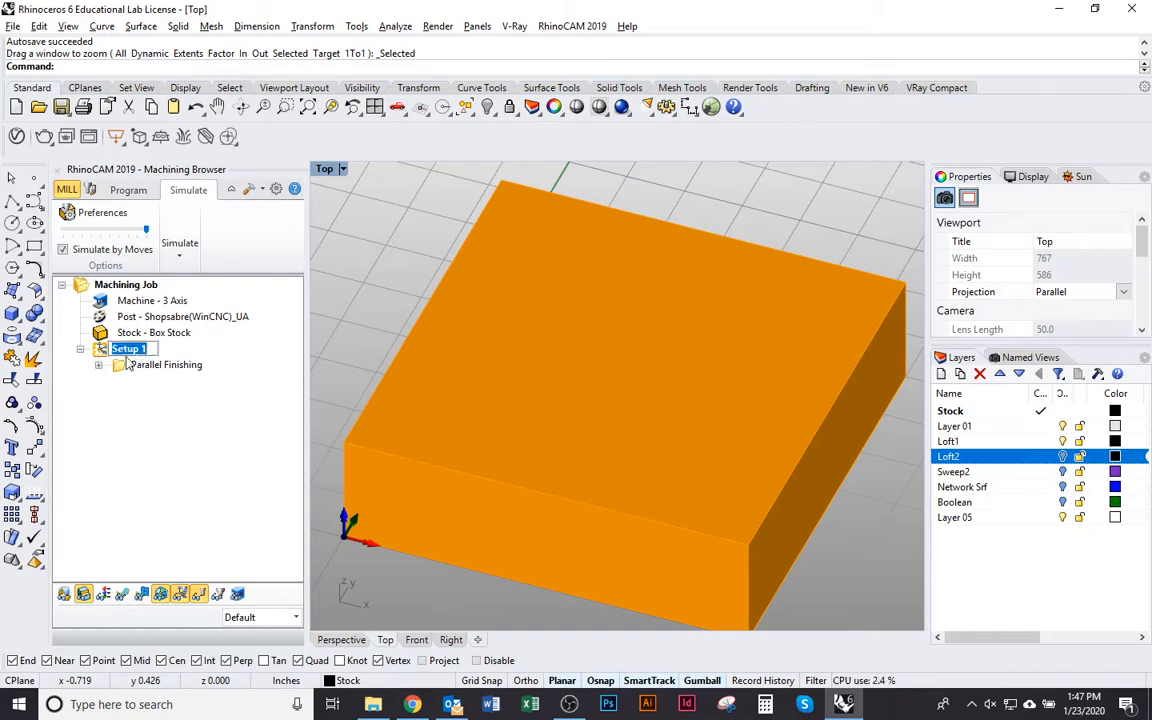
click(138, 350)
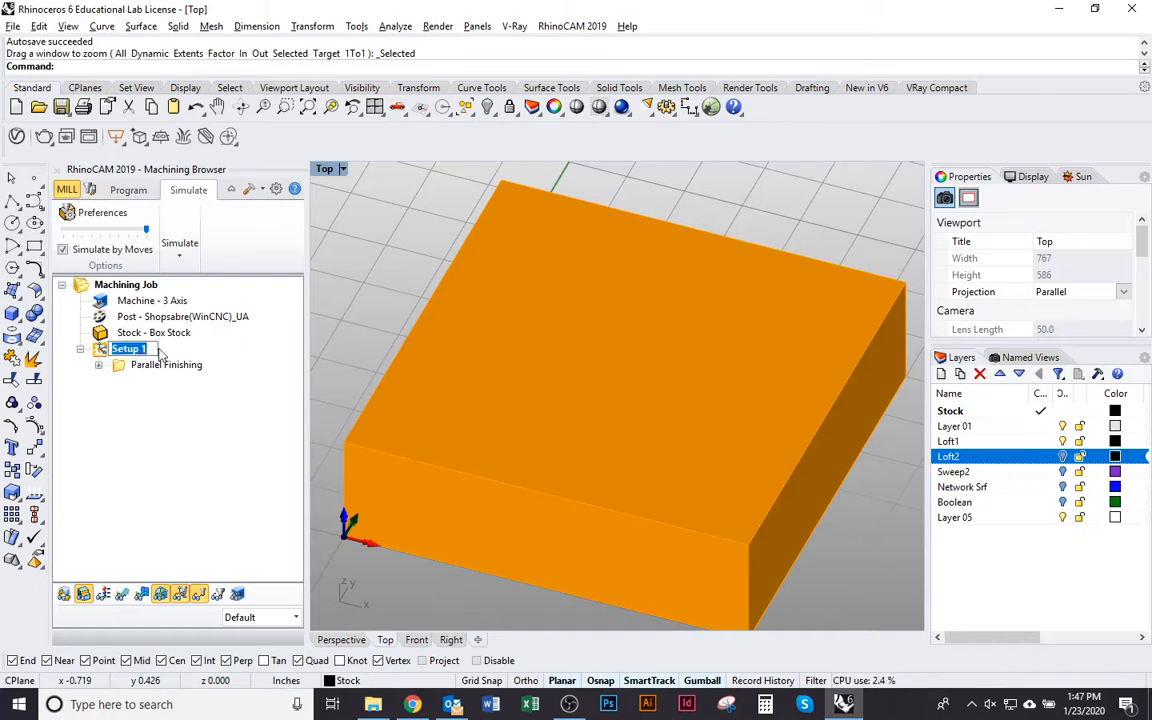
click(105, 374)
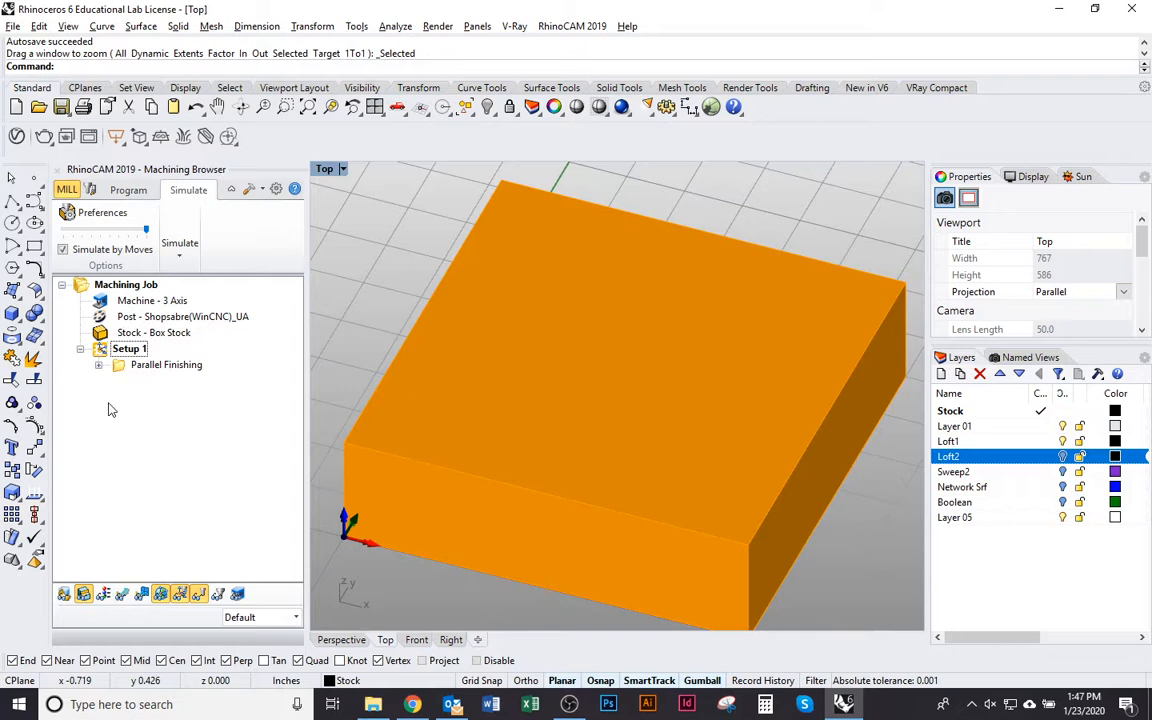
click(102, 348)
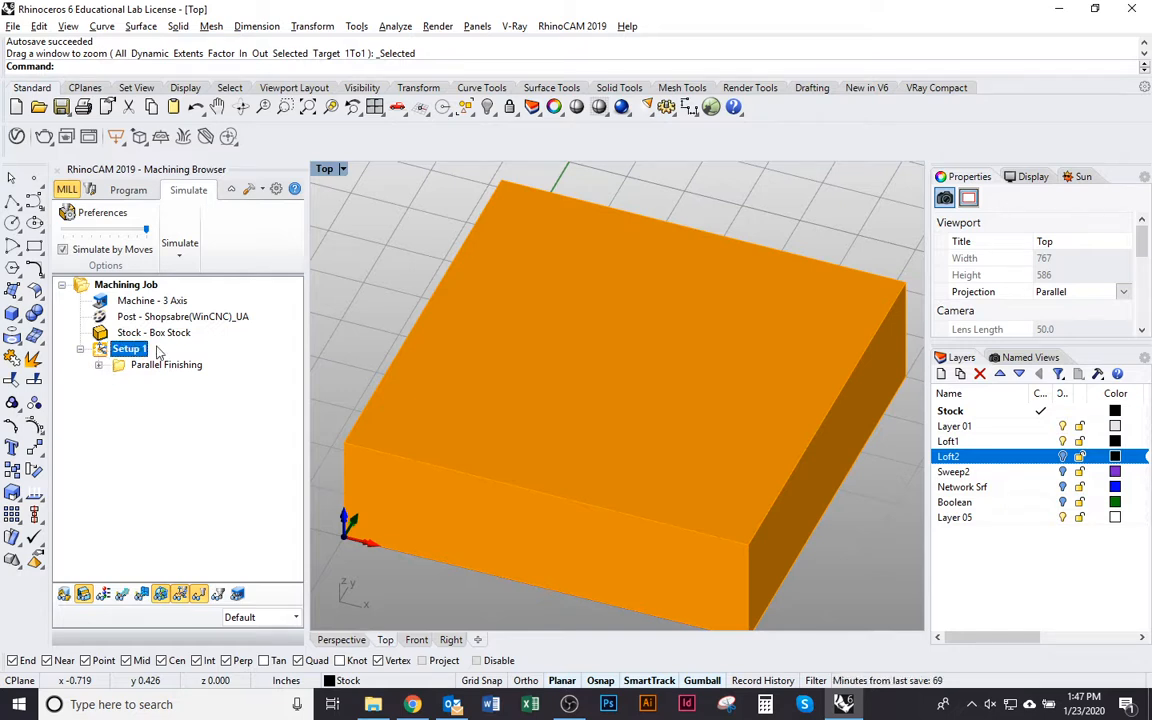
right_click(103, 348)
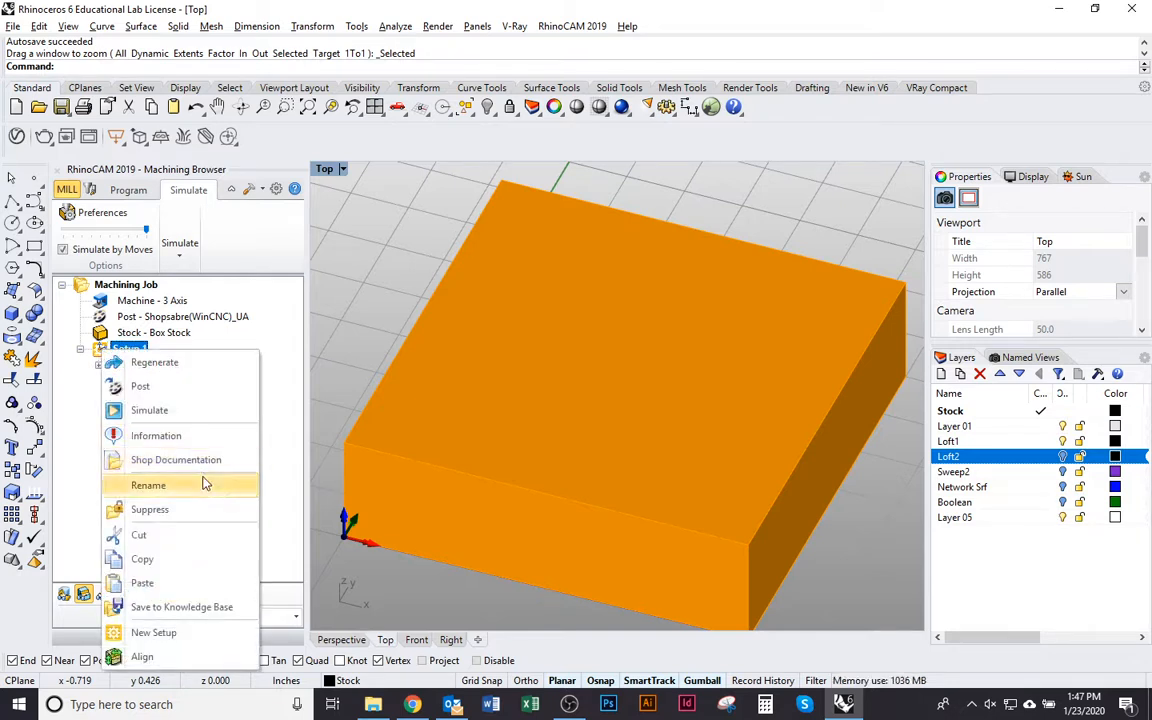
click(197, 389)
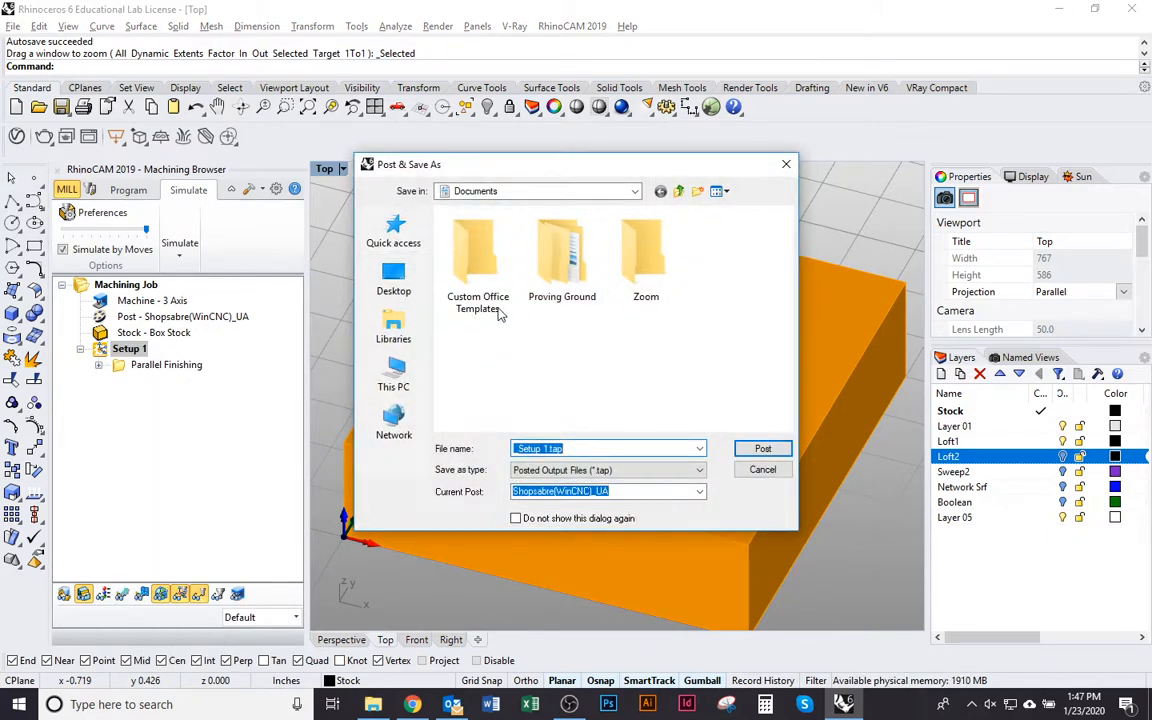
Look up the CNC Router project folder in File Explorer, return to Rhinoceros and set the save location to the postprocessor folder
click(394, 280)
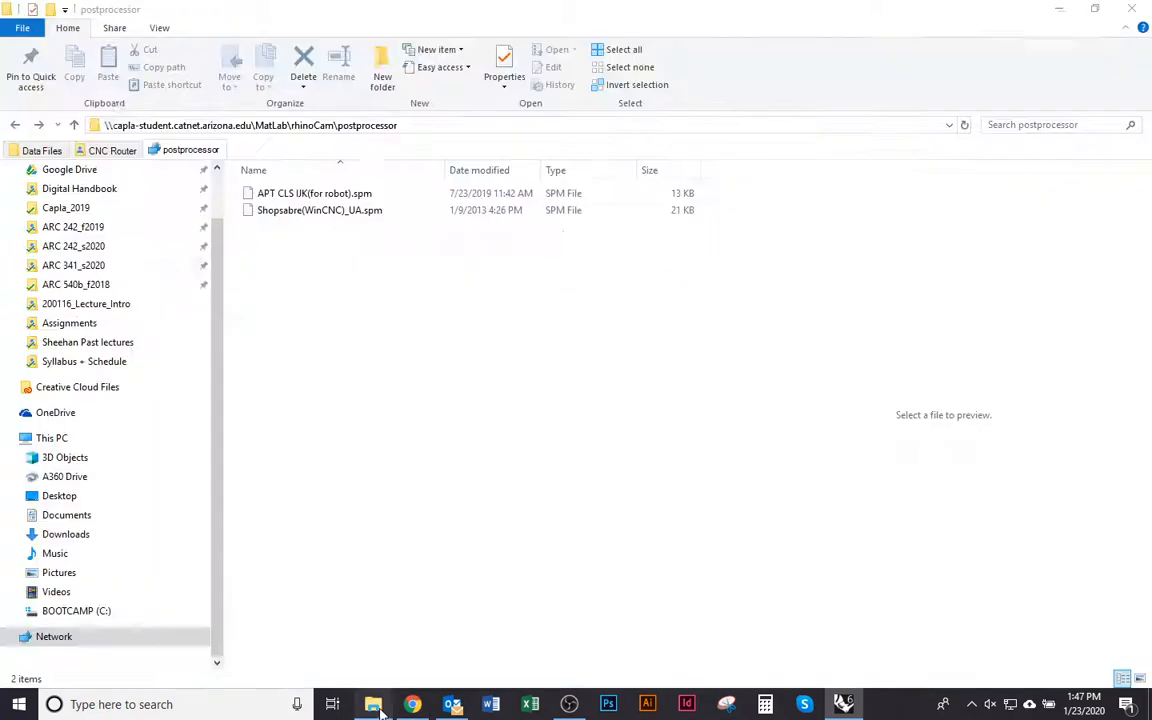
click(113, 149)
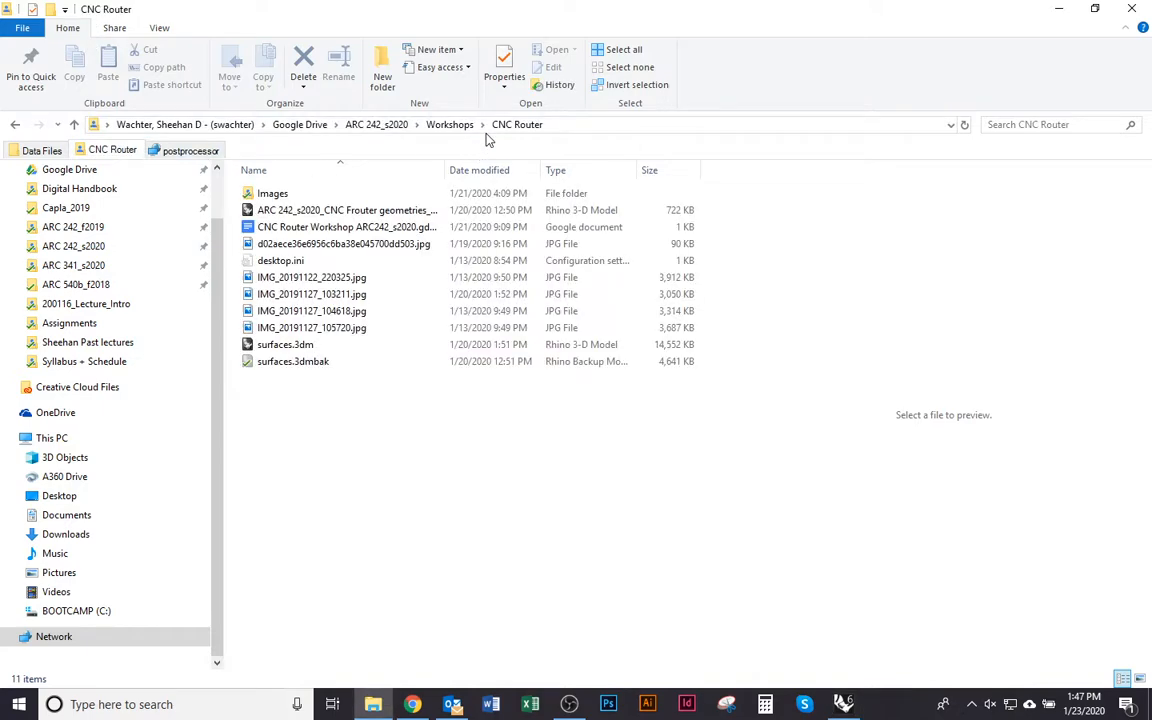
click(618, 123)
key(alt+Tab)
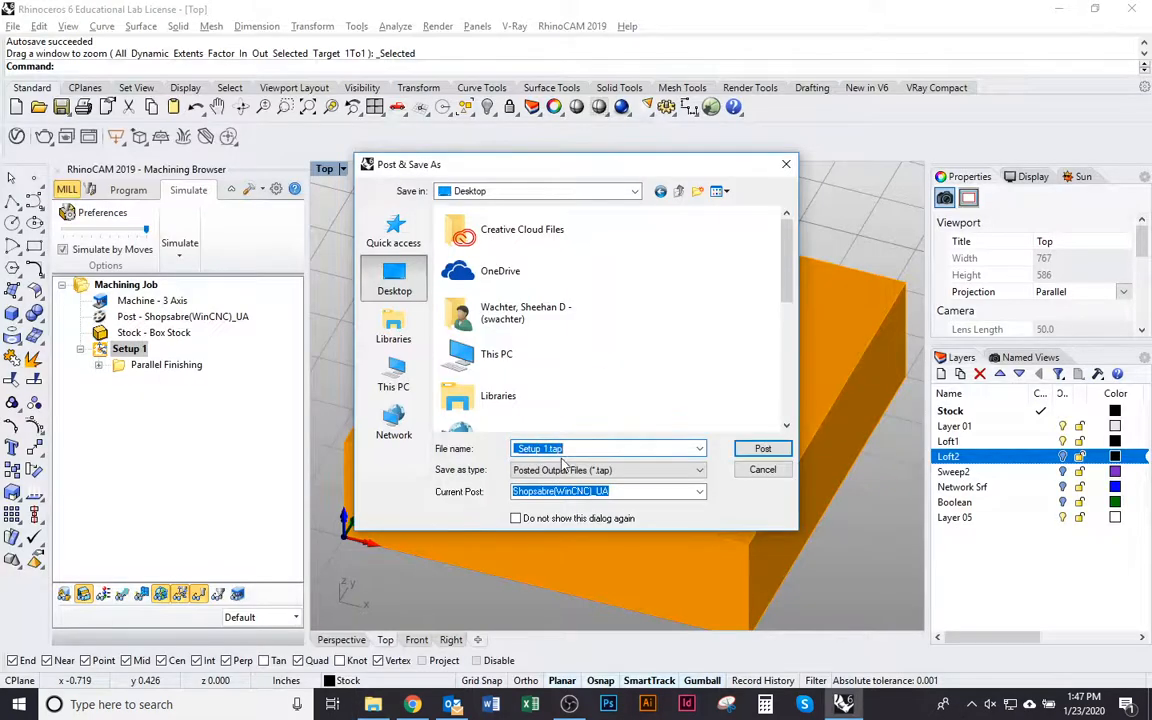
key(Return)
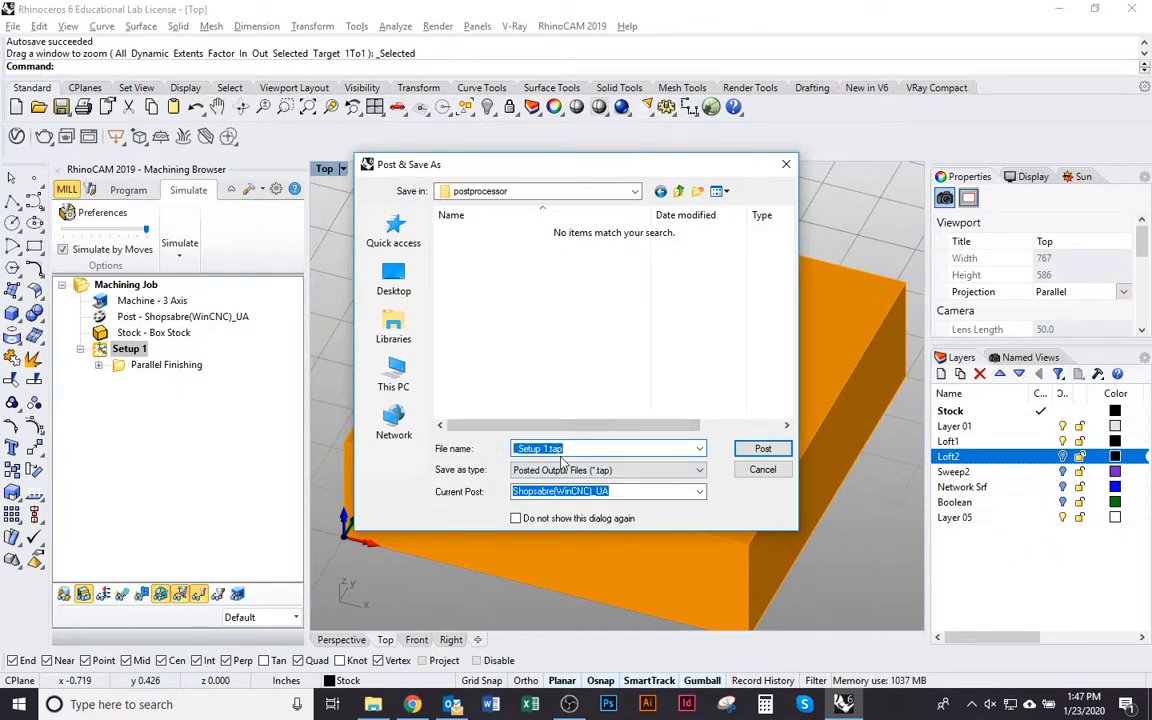
Name the posted output file "Loft_Parallel Finish_Setup 1.tap"
click(515, 448)
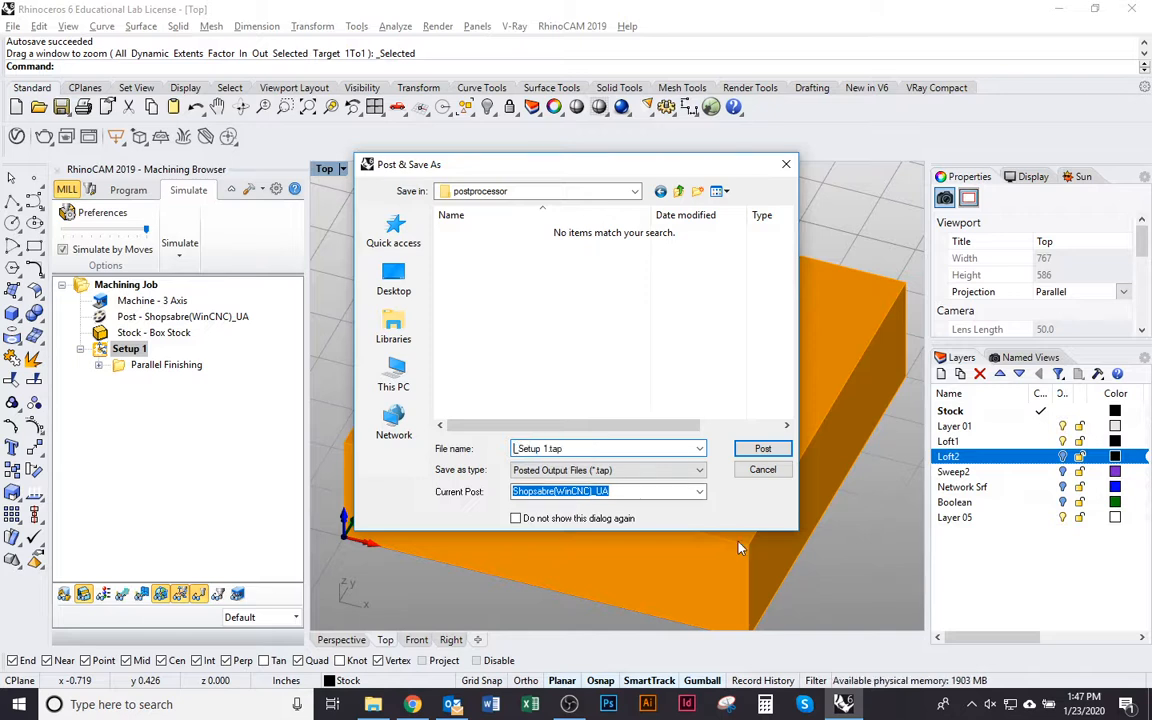
text(Loft_Parallel F)
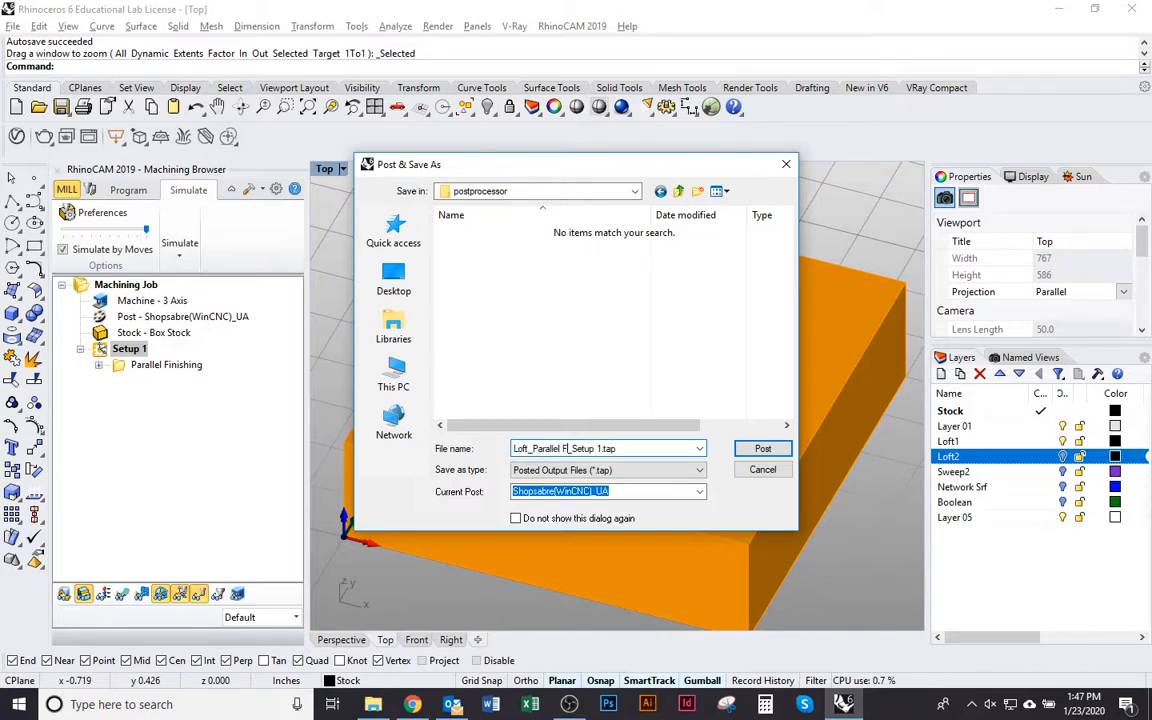
text(inish)
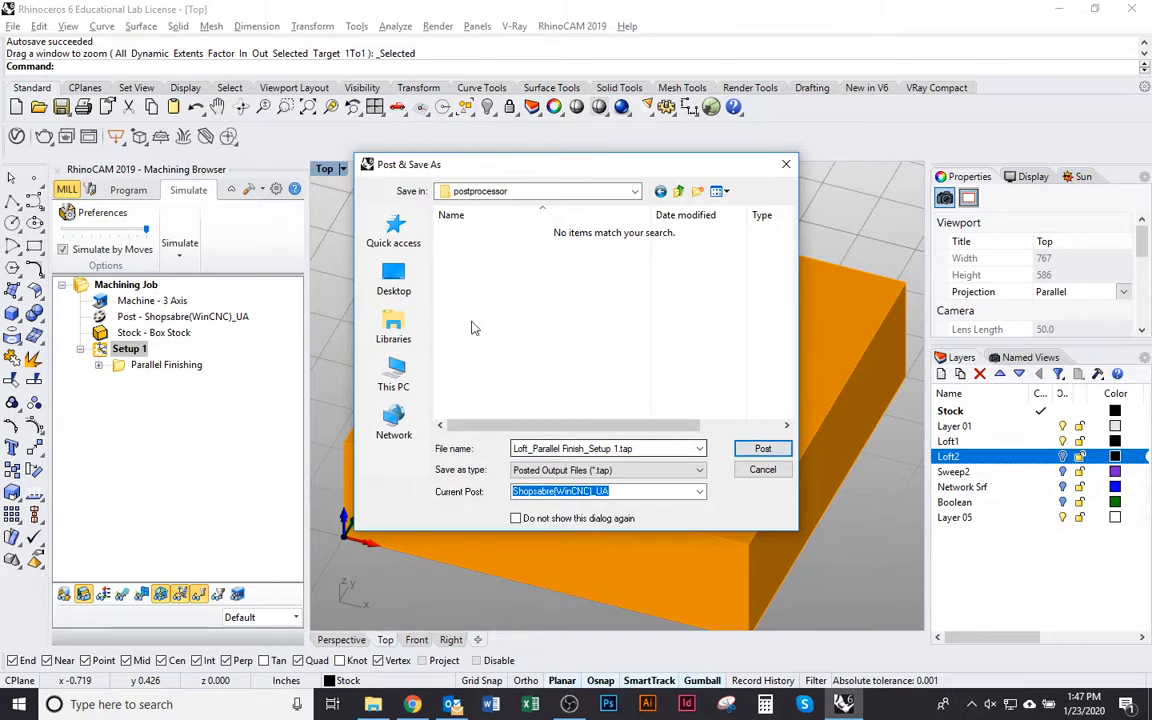
Switch to File Explorer, open the CNC Router folder inside ARC 242_s2020 > Workshops and show its full path
key(alt+Tab)
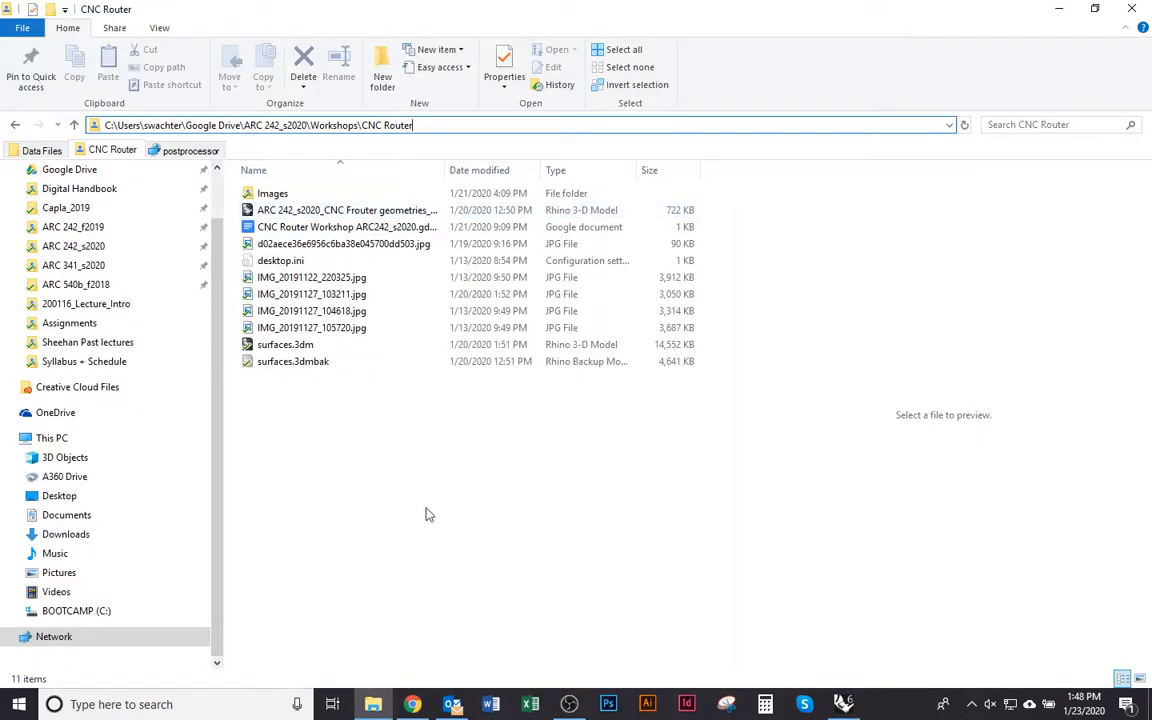
click(427, 509)
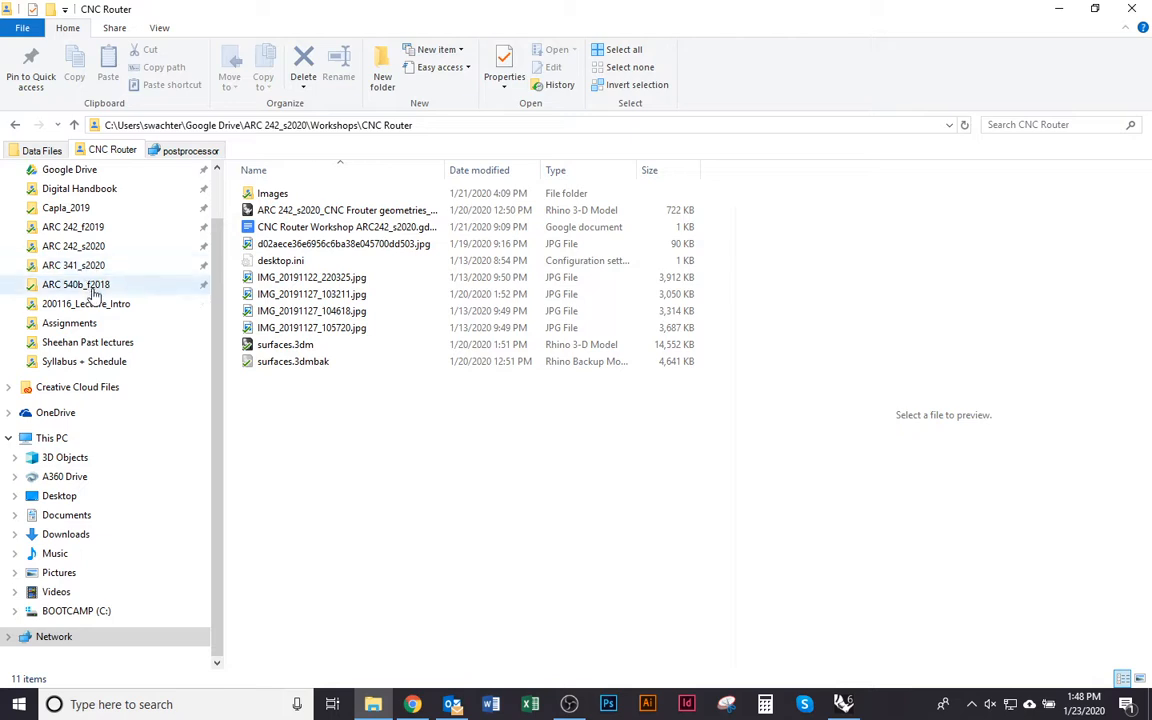
click(150, 246)
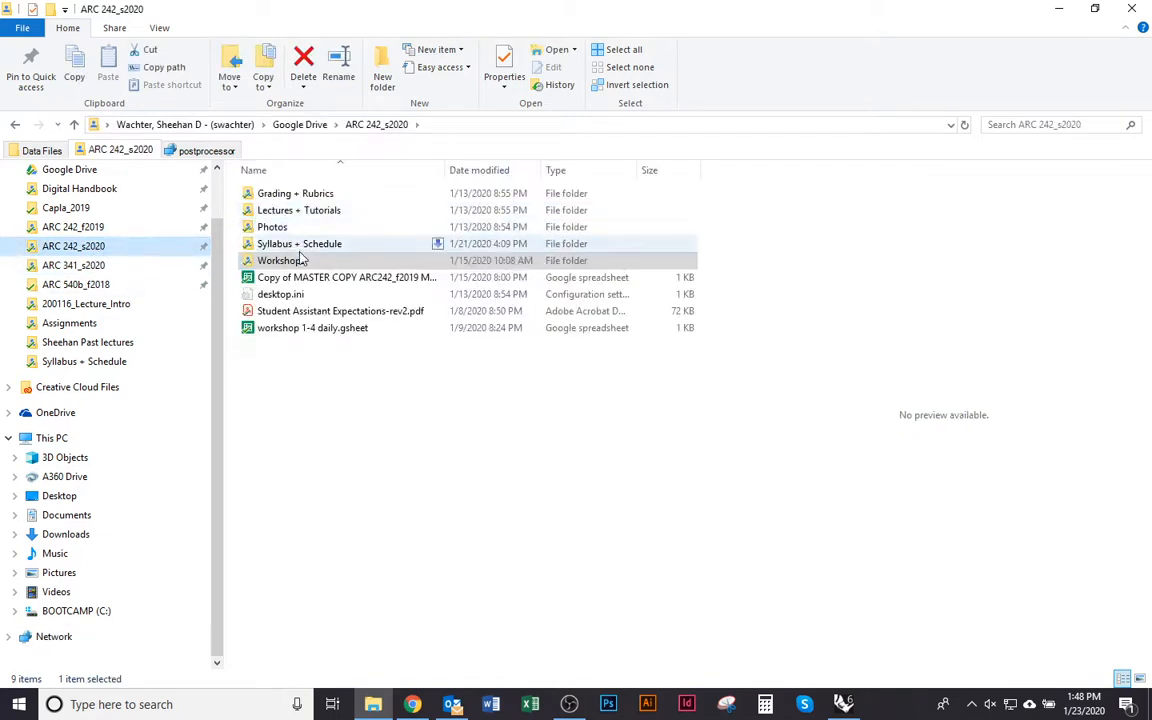
double_click(298, 260)
double_click(307, 230)
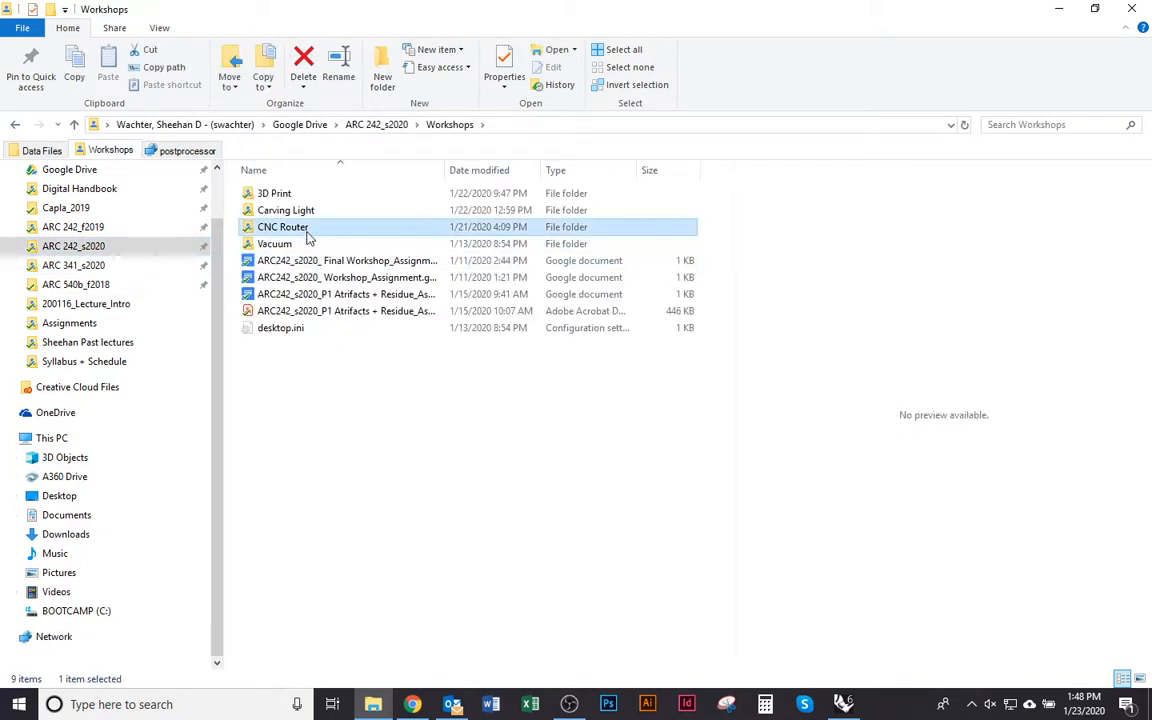
click(613, 124)
Return to Rhinoceros and try to paste the folder path in place of the output file name
key(alt+Tab)
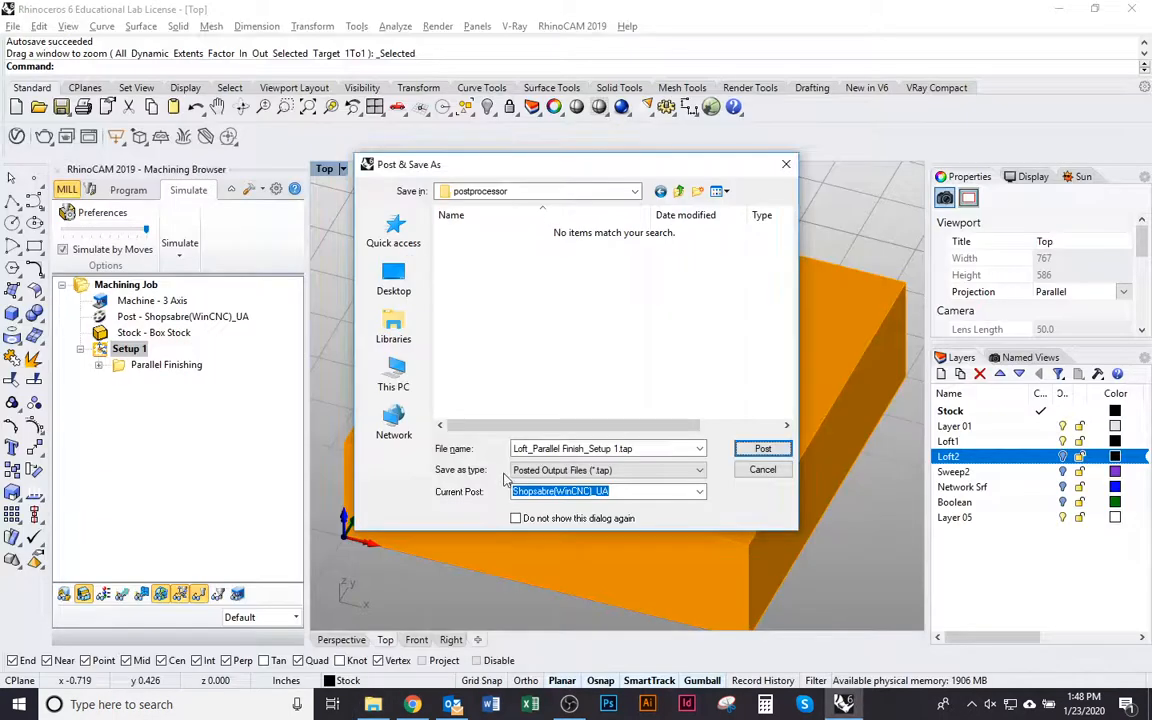
double_click(651, 448)
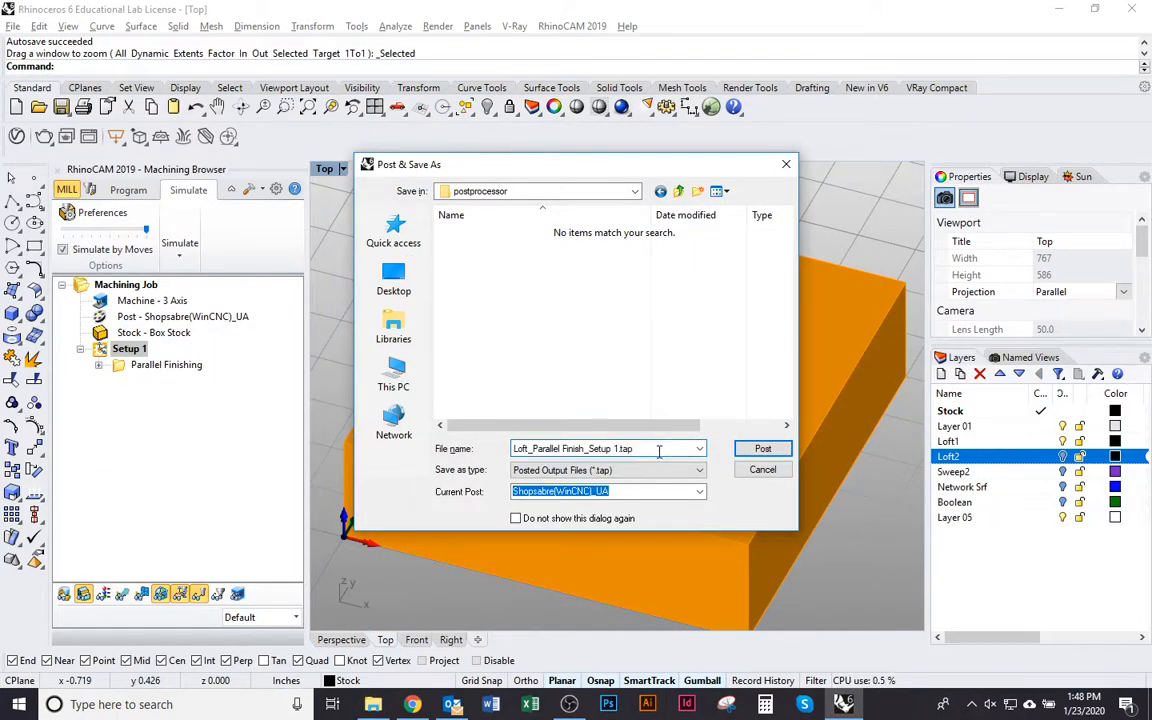
drag(658, 449, 450, 449)
key(ctrl+v)
key(ctrl+a)
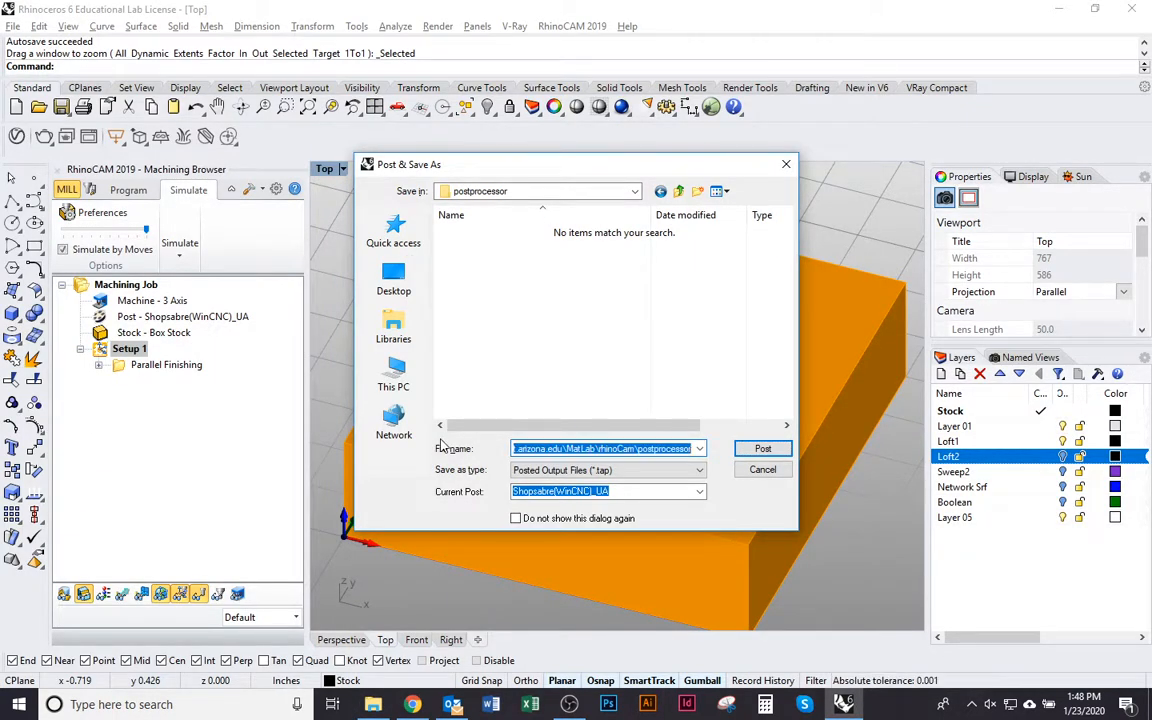
Copy the CNC Router folder path from File Explorer and set it as the save location for the posted output in Rhinoceros
key(alt+Tab)
drag(489, 123, 3, 100)
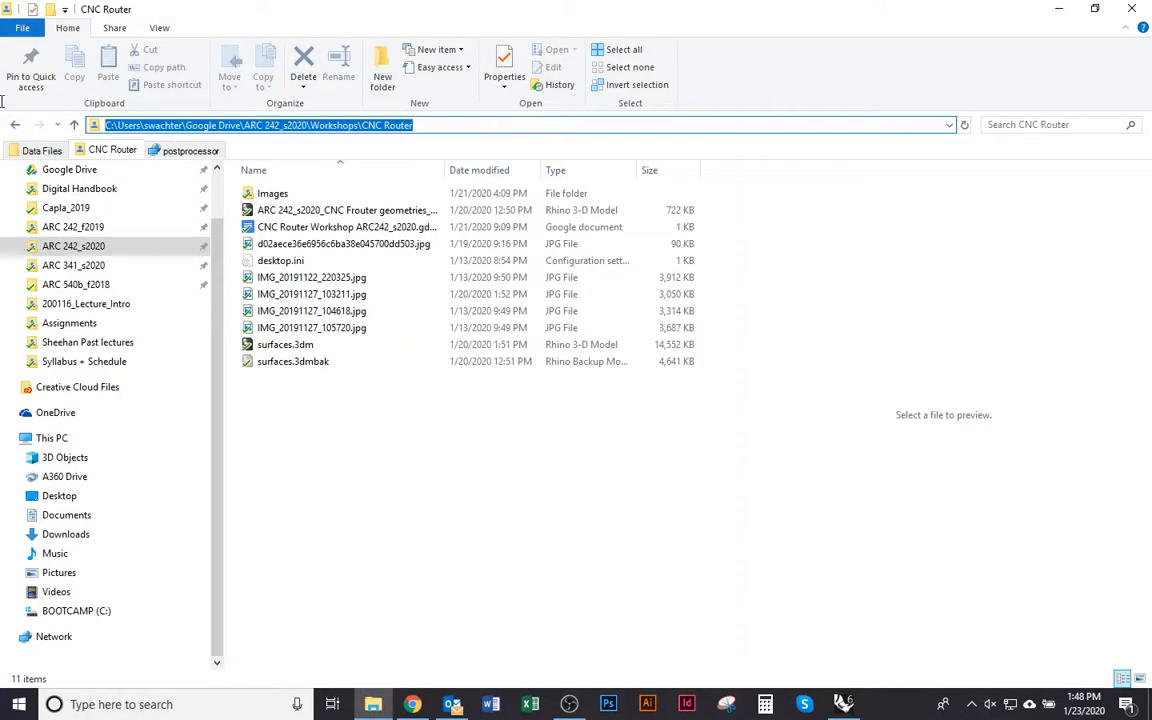
key(alt+Tab)
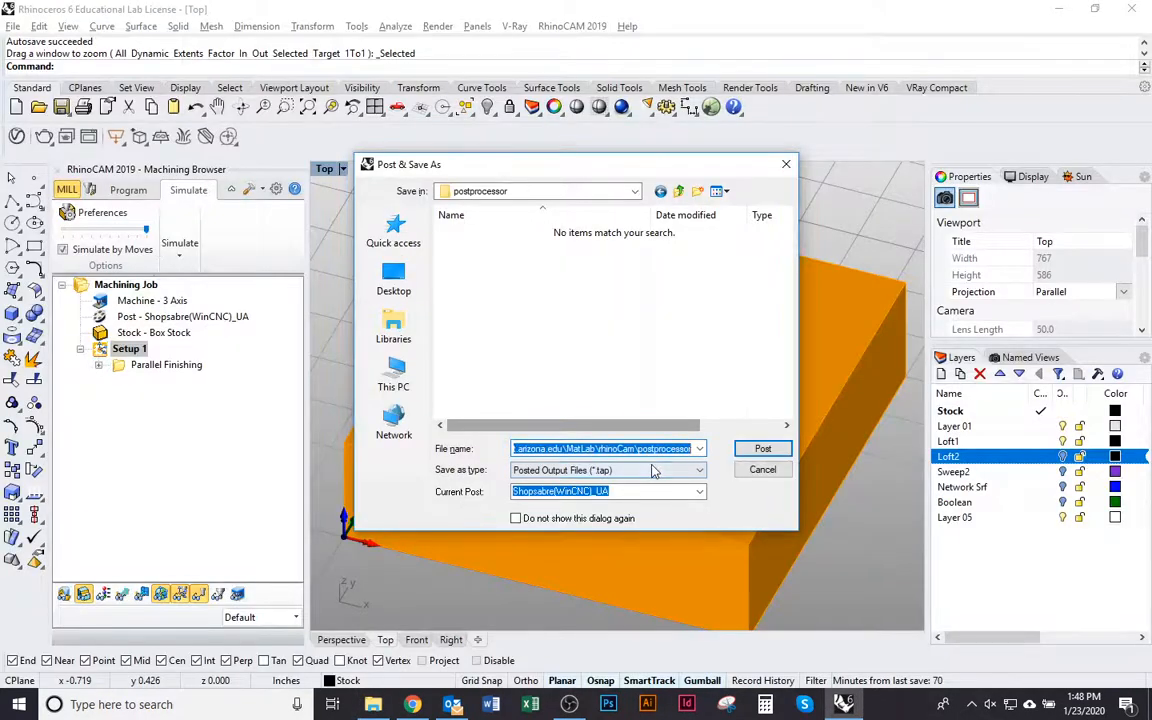
key(ctrl+v)
key(Return)
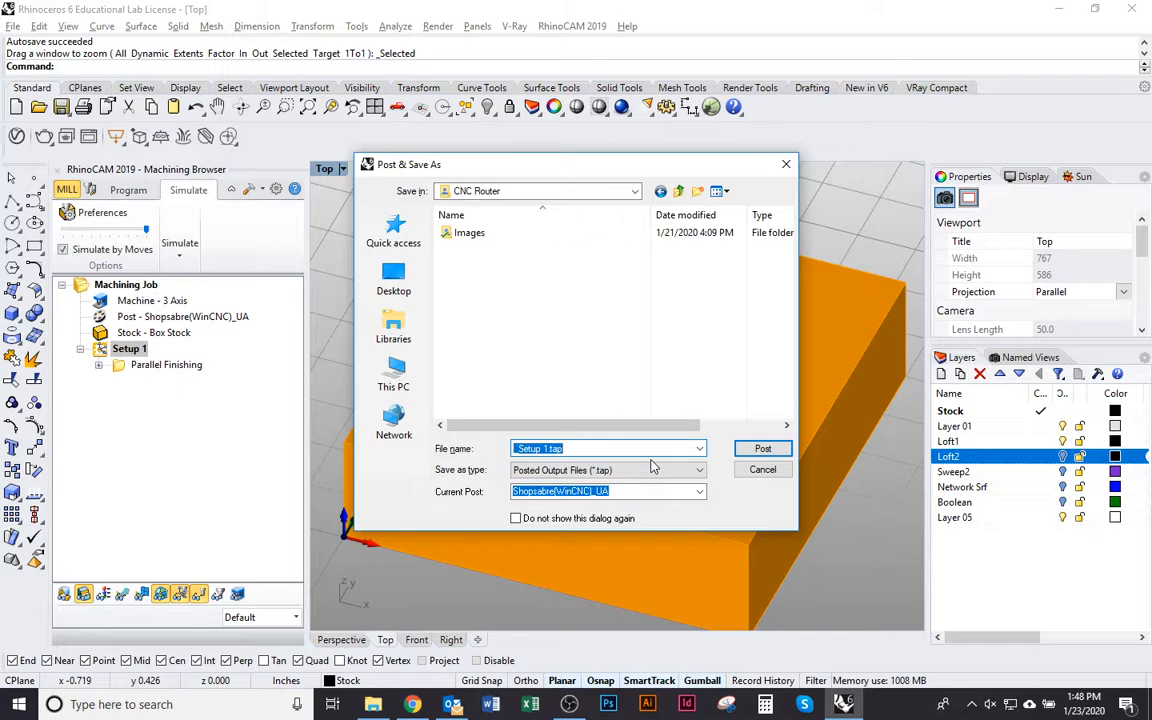
Post the setup as "_Setup 1.tap" and look through the start of the G-code in Notepad
click(760, 450)
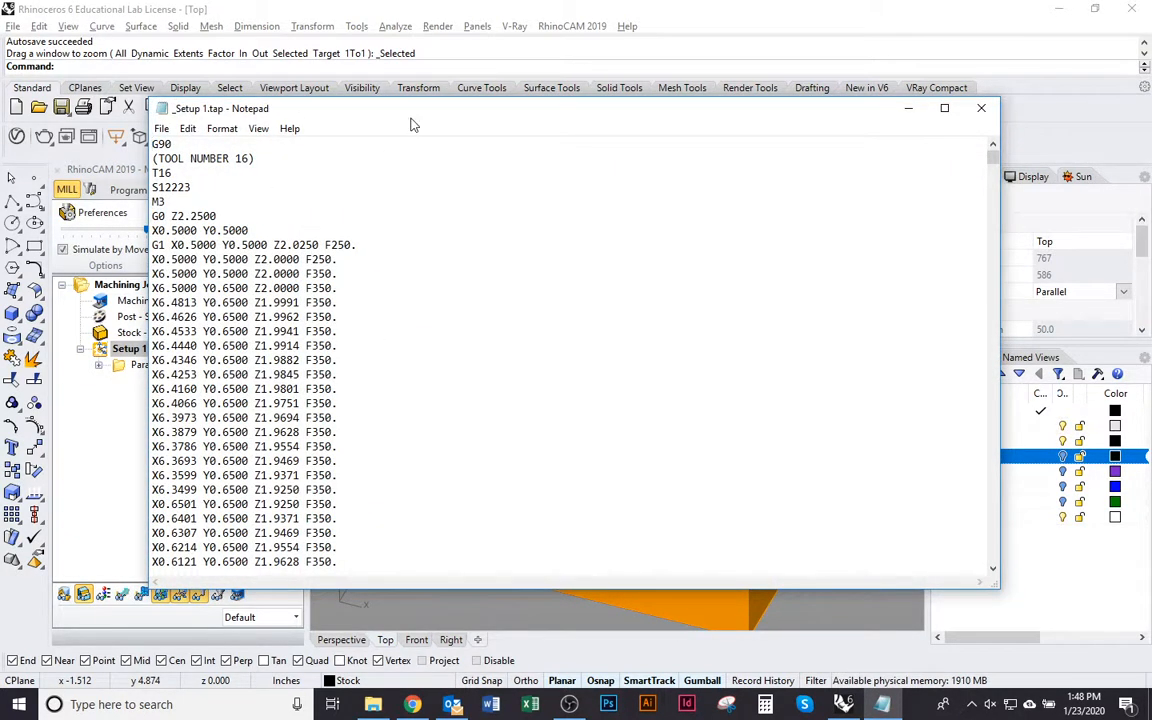
drag(375, 112, 357, 111)
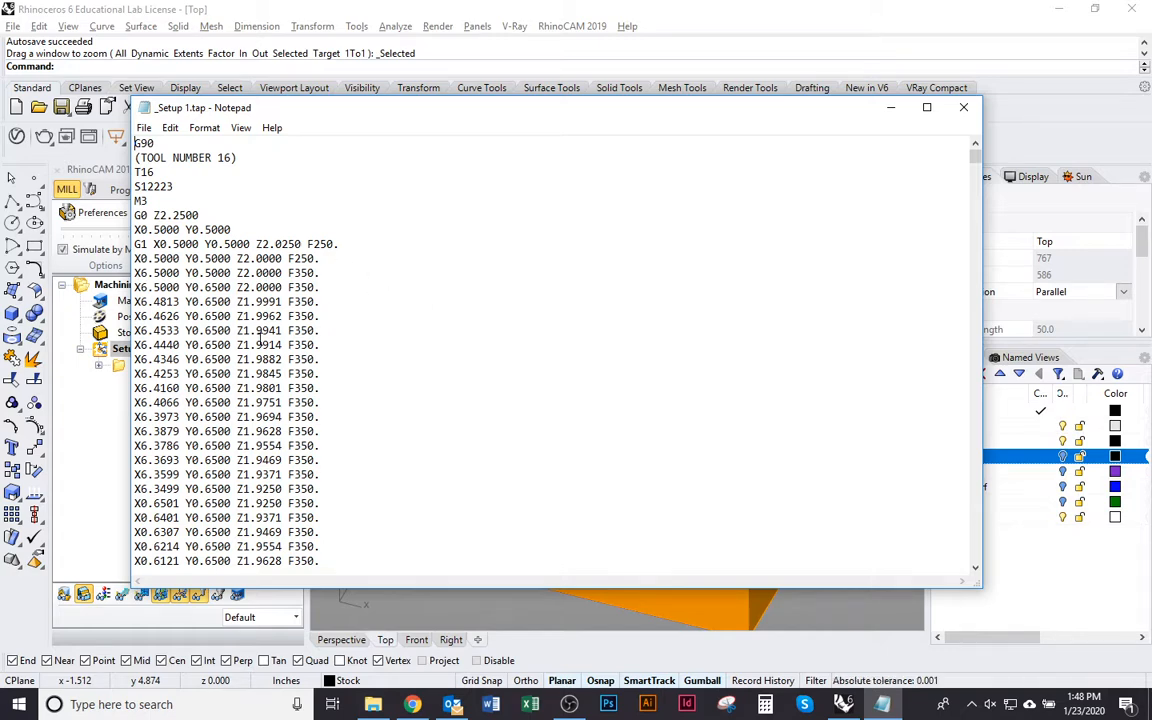
scroll(259, 338, down, 20)
scroll(237, 334, up, 16)
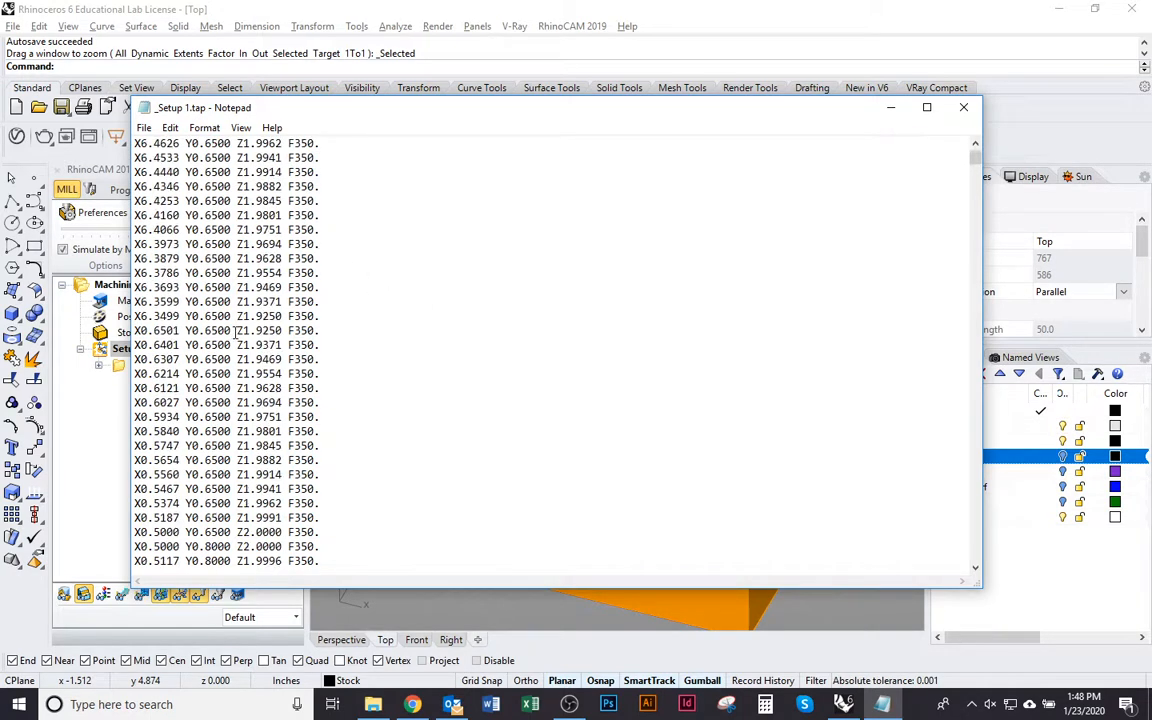
scroll(237, 334, up, 4)
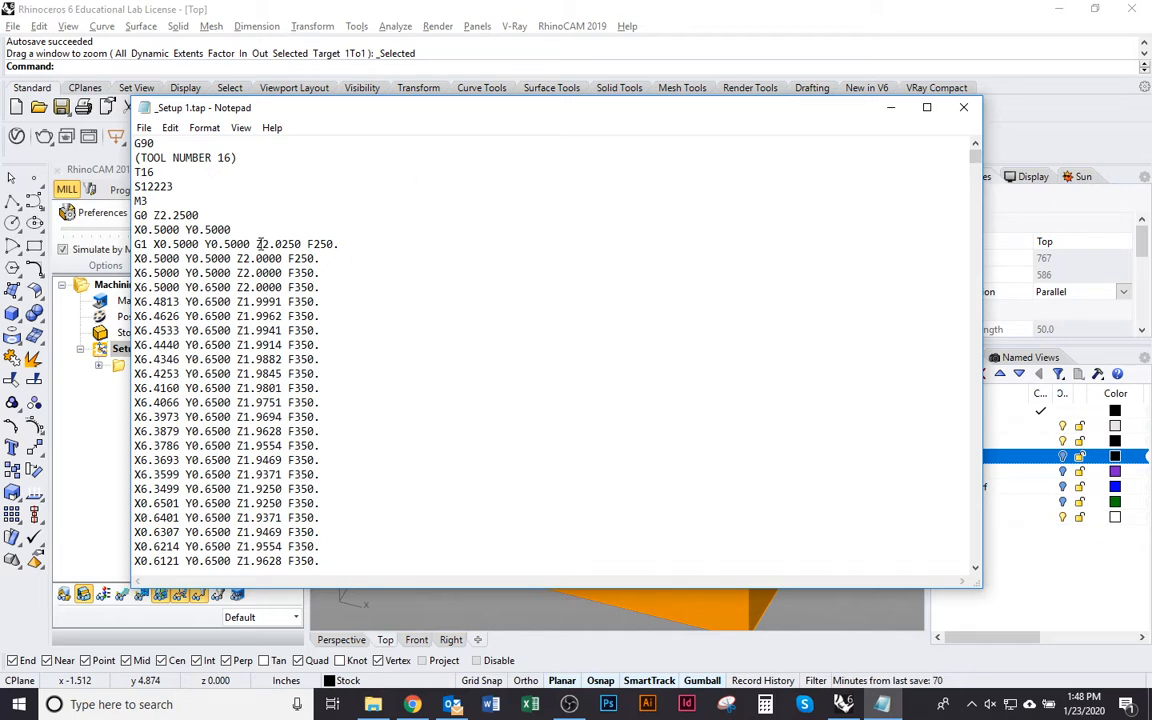
Switch to Chrome, consult the G-code checking figures in SoA_Software Guidebook_1.3.pdf, and return to Notepad
click(413, 704)
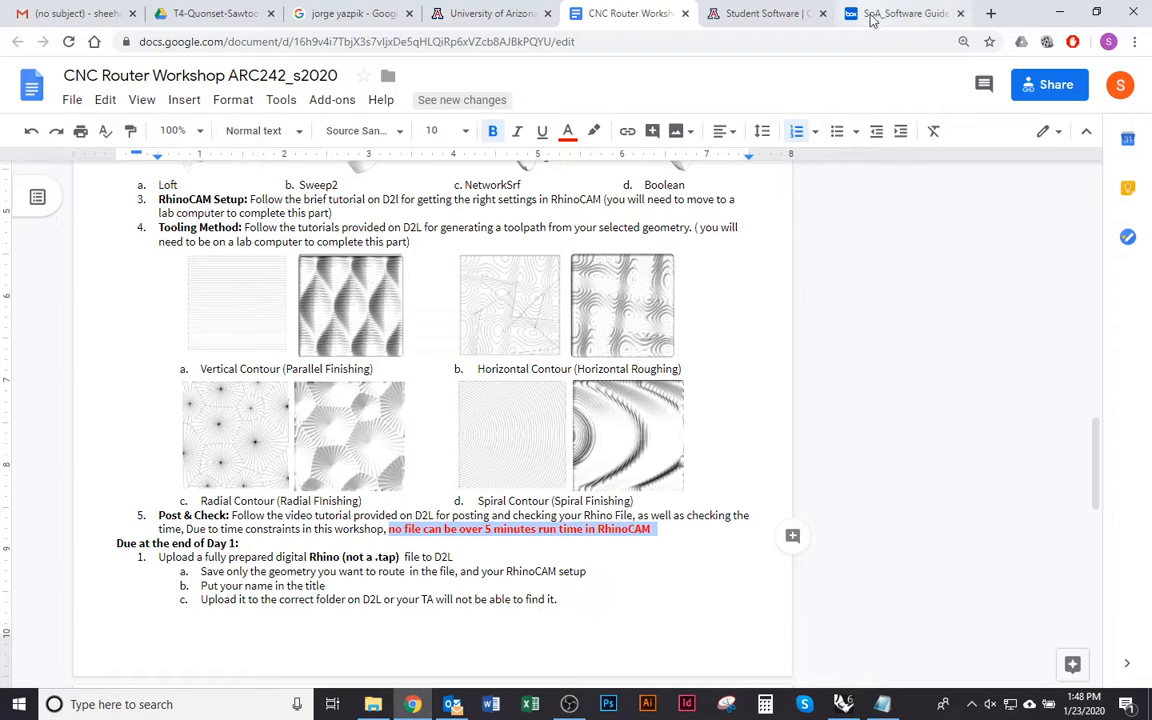
click(895, 13)
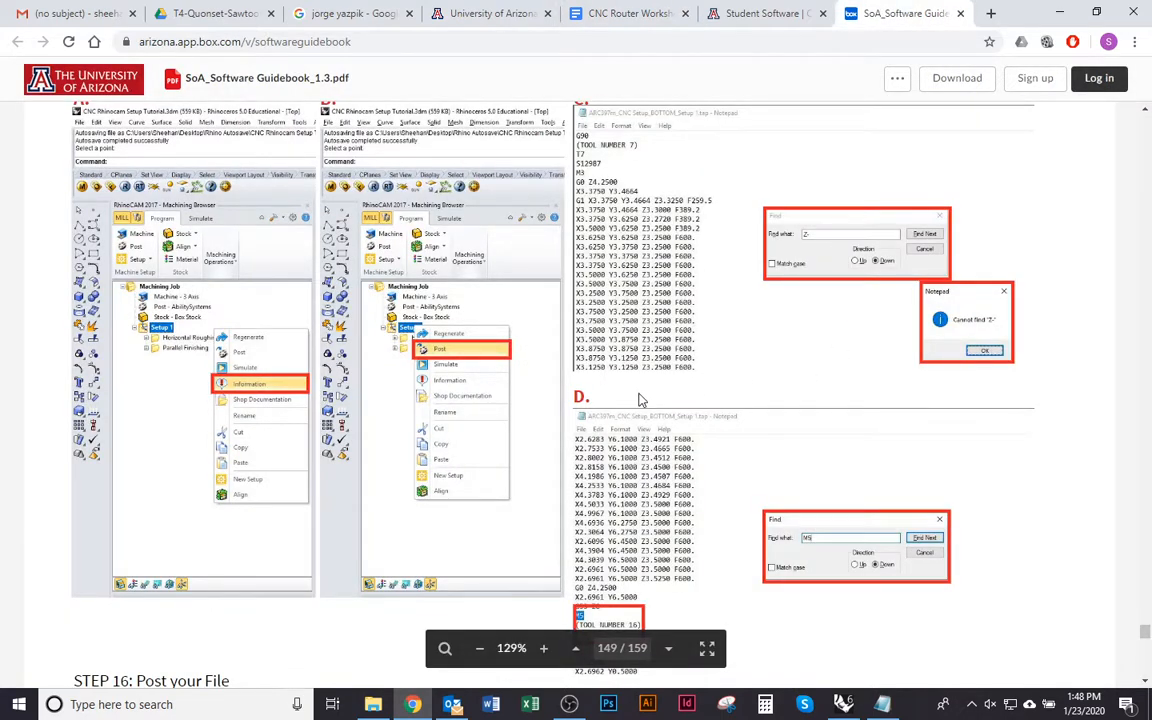
key(alt+Tab)
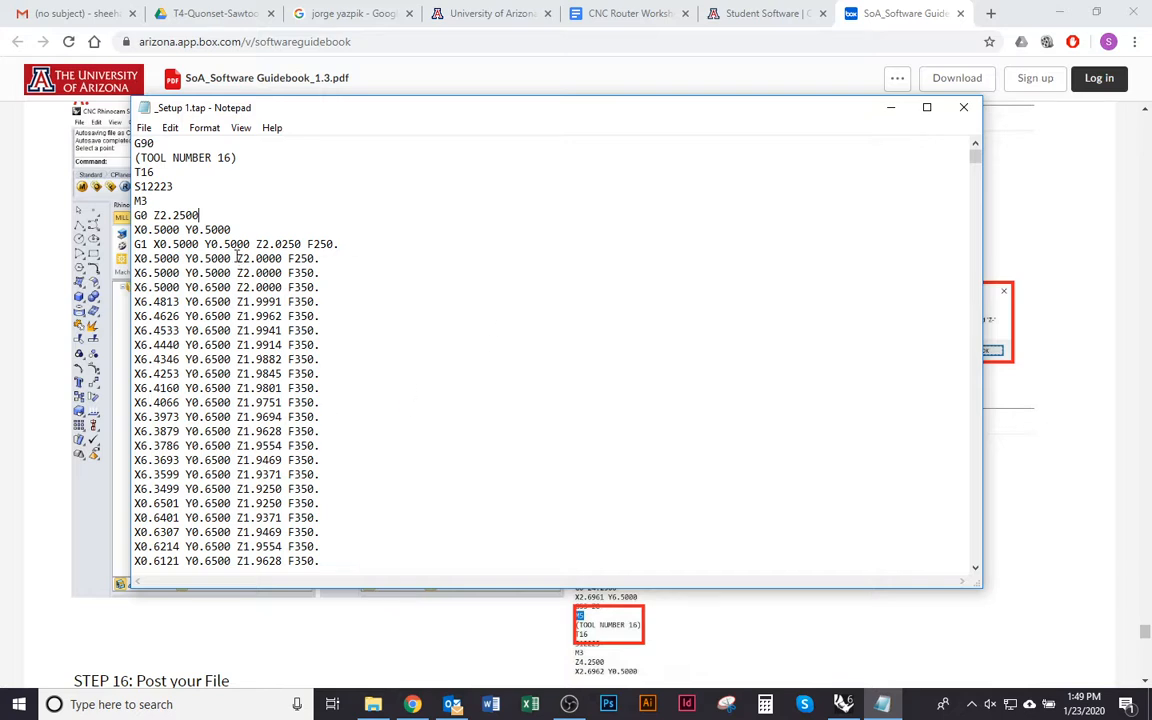
Highlight the first Z2.0000 coordinate in the G-code to point out the Z values, and clear the highlight
drag(238, 256, 283, 260)
key(F5)
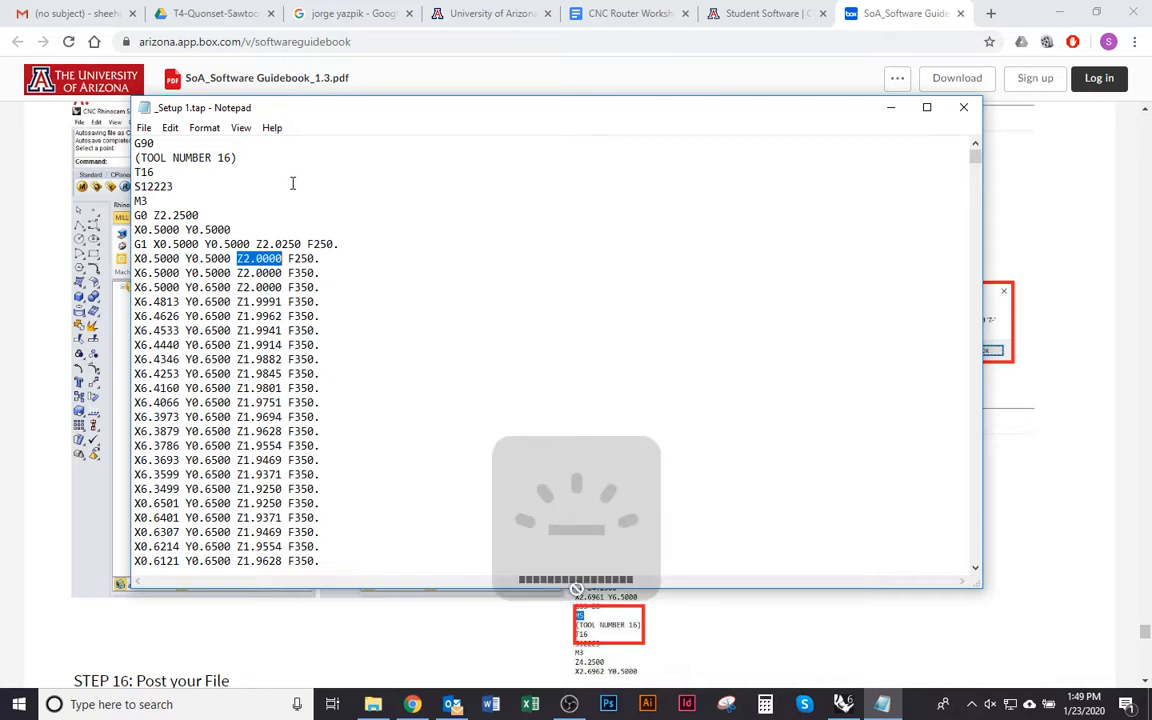
click(282, 185)
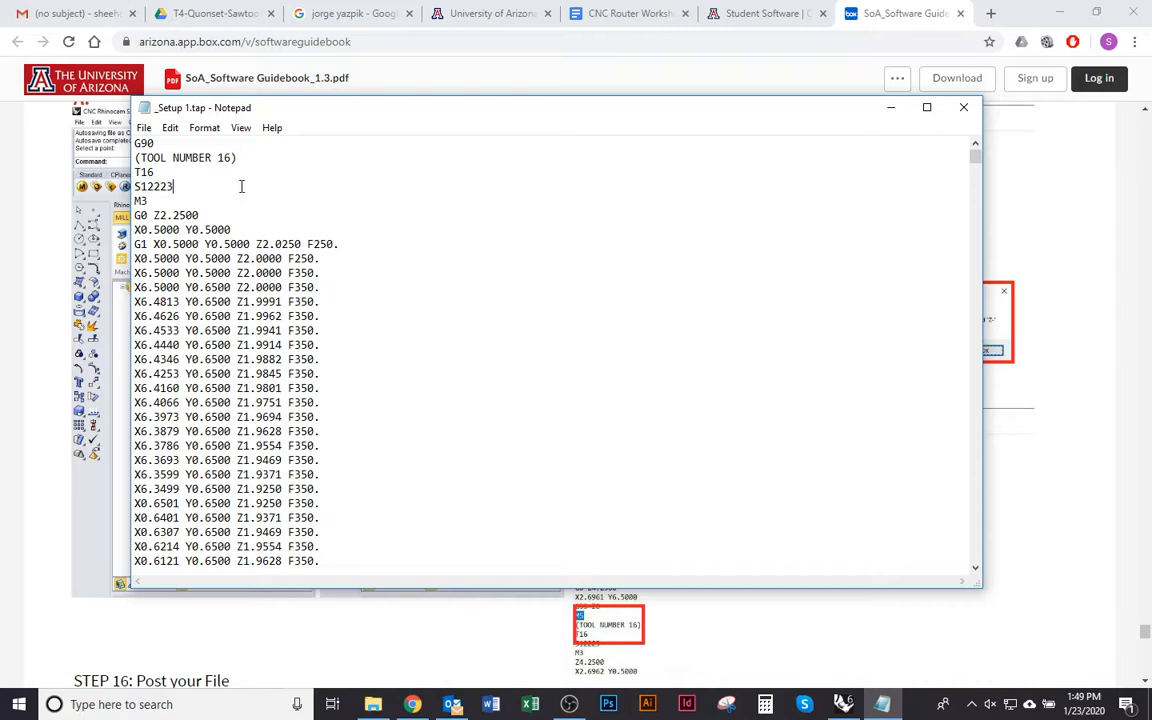
key(ctrl+f)
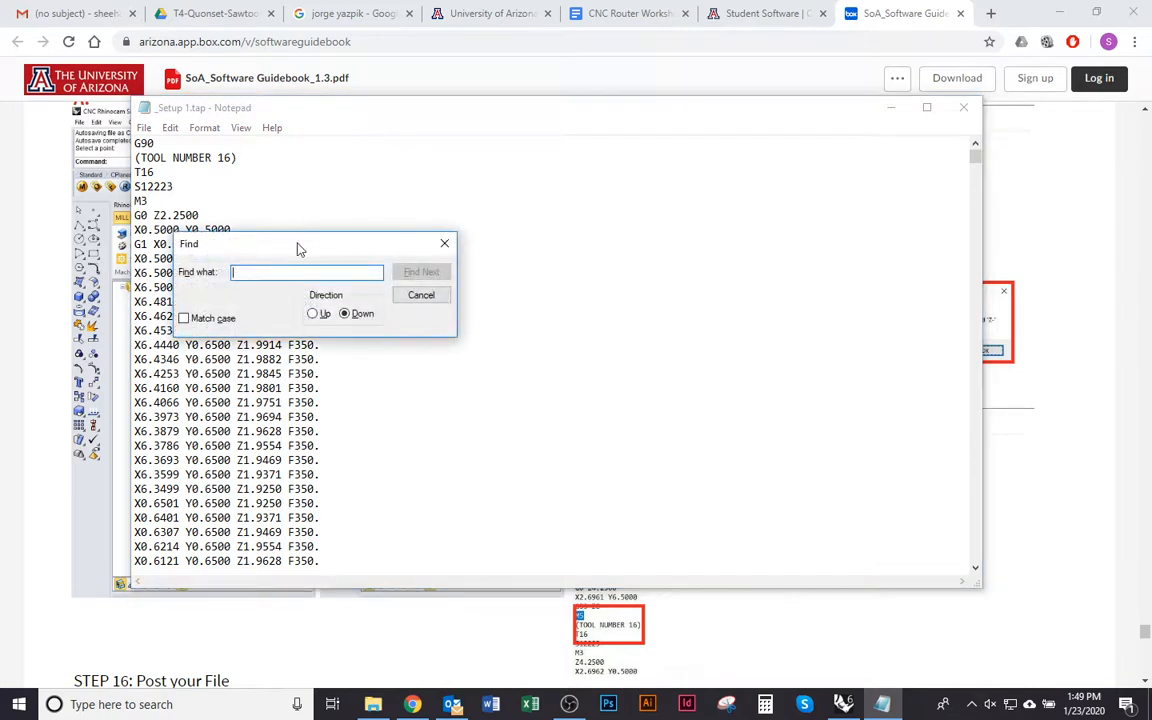
drag(298, 248, 575, 260)
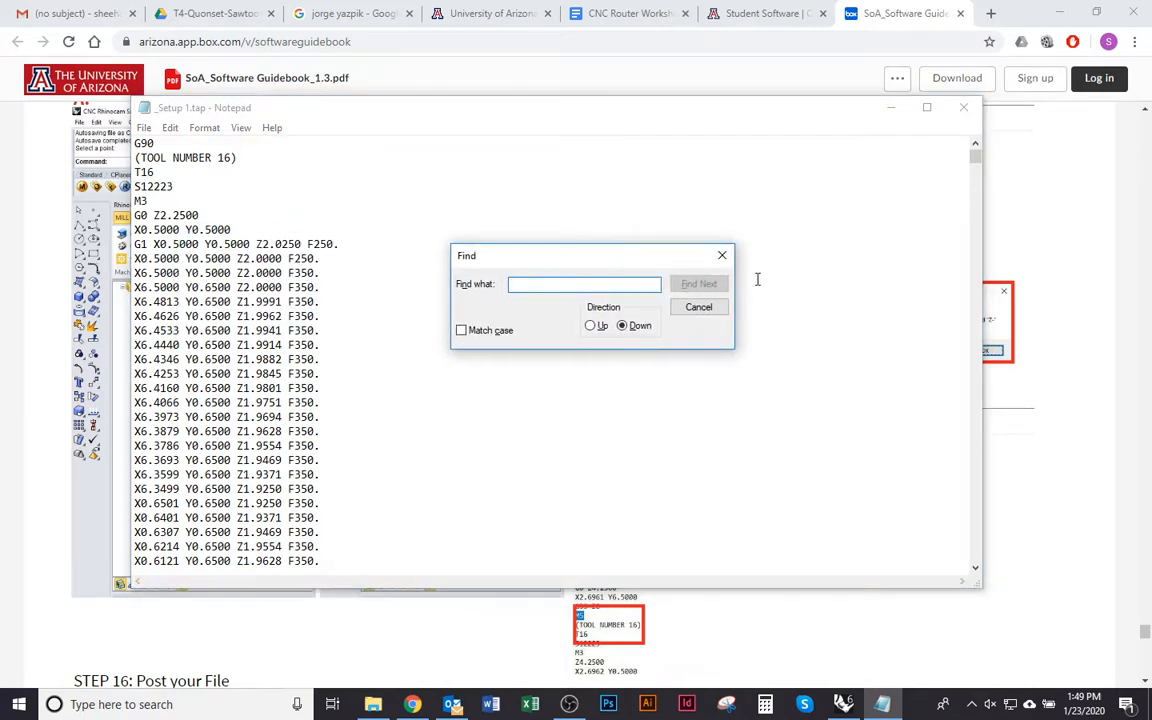
click(726, 260)
Search downward through the G-code for negative Z values with "z-" and close the search
click(171, 128)
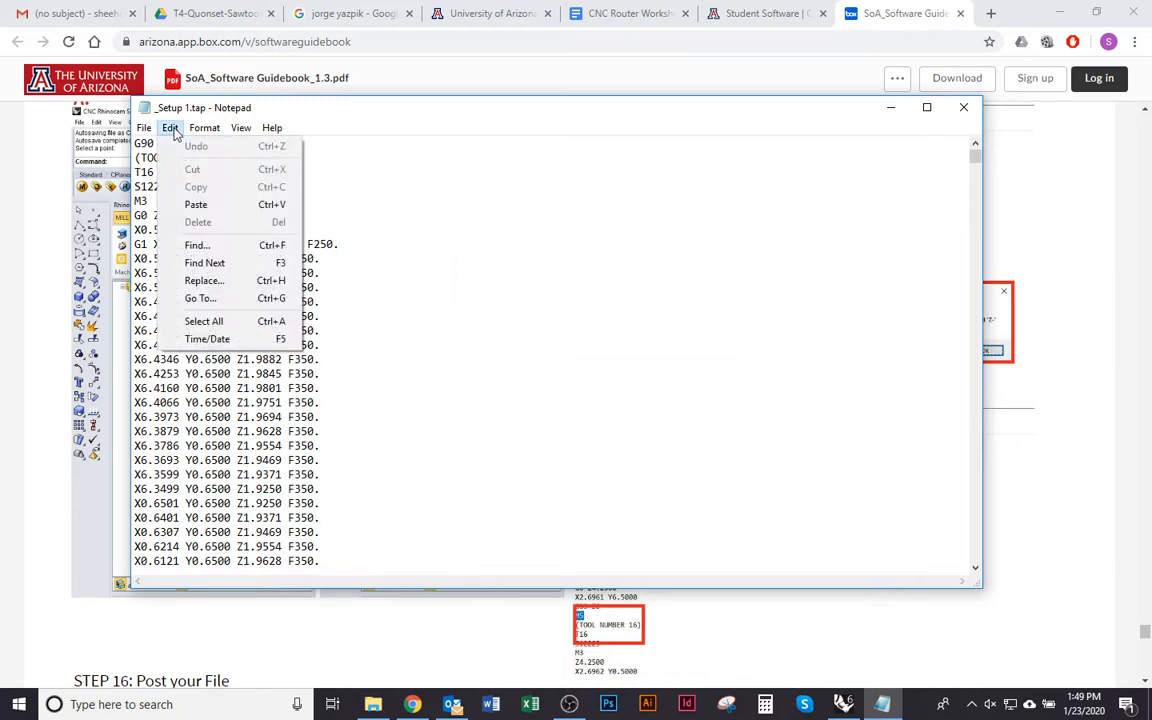
click(218, 249)
drag(378, 239, 578, 232)
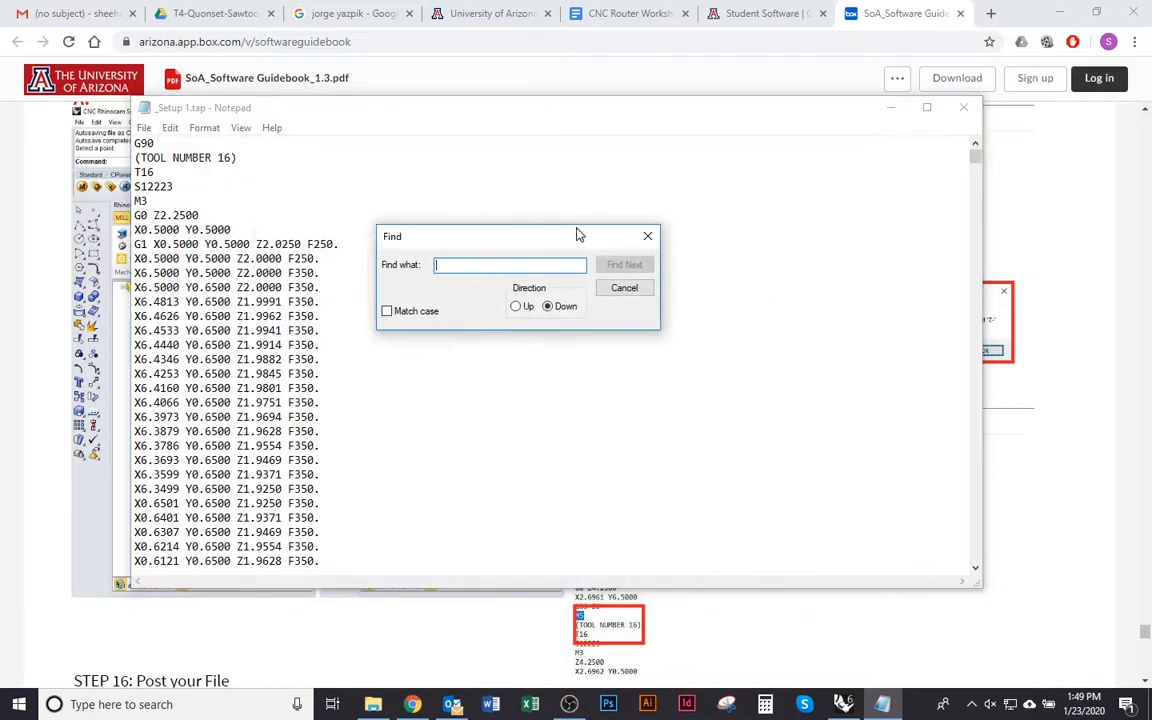
text(z)
click(624, 265)
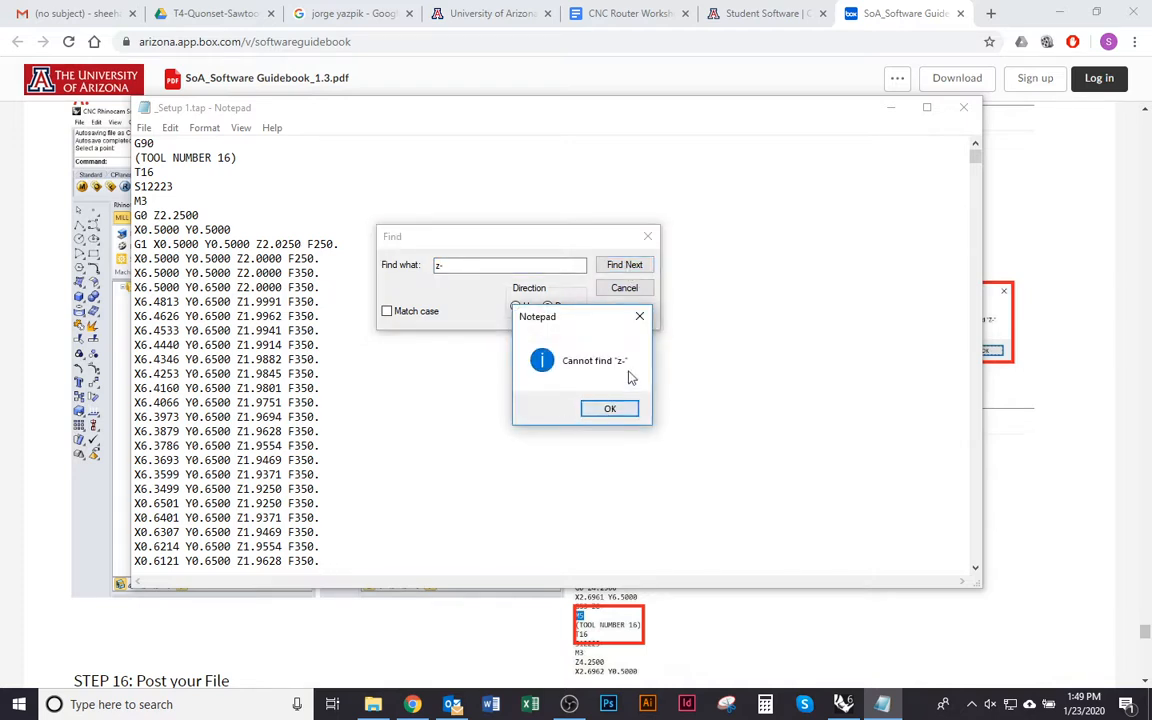
drag(590, 328, 562, 323)
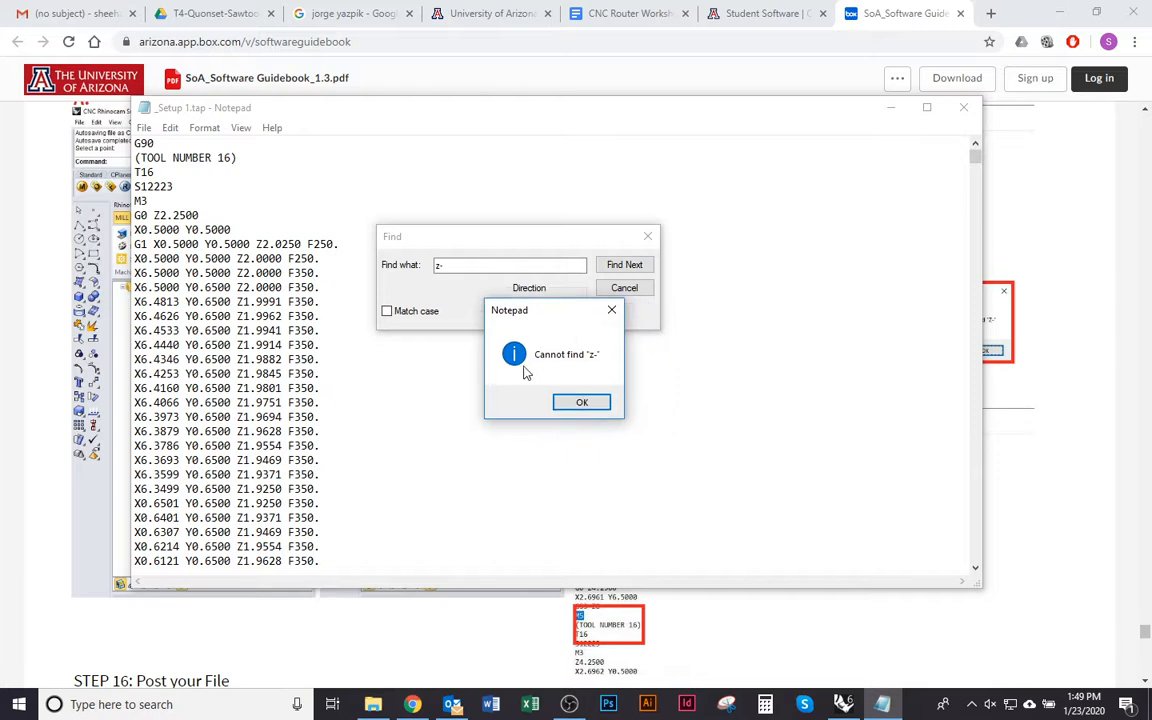
click(588, 401)
click(622, 288)
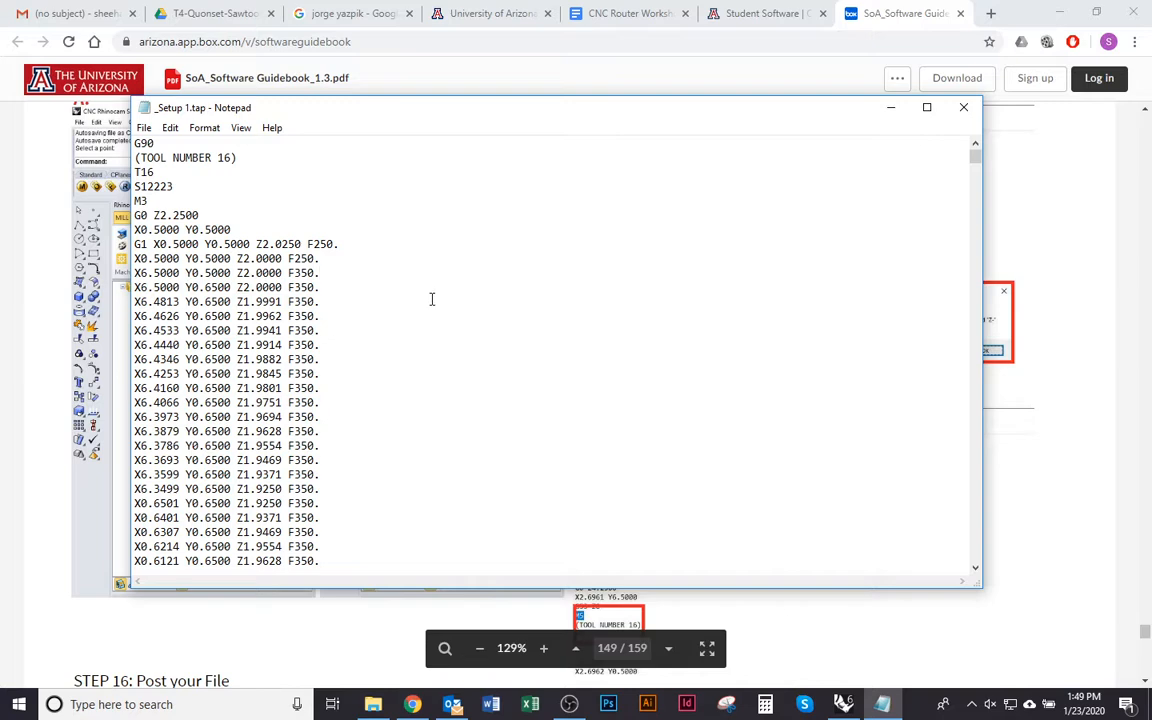
Switch to the guidebook PDF in Chrome, consult the M5 tool-change search example, and return to Notepad
key(alt+Tab)
key(alt+Tab)
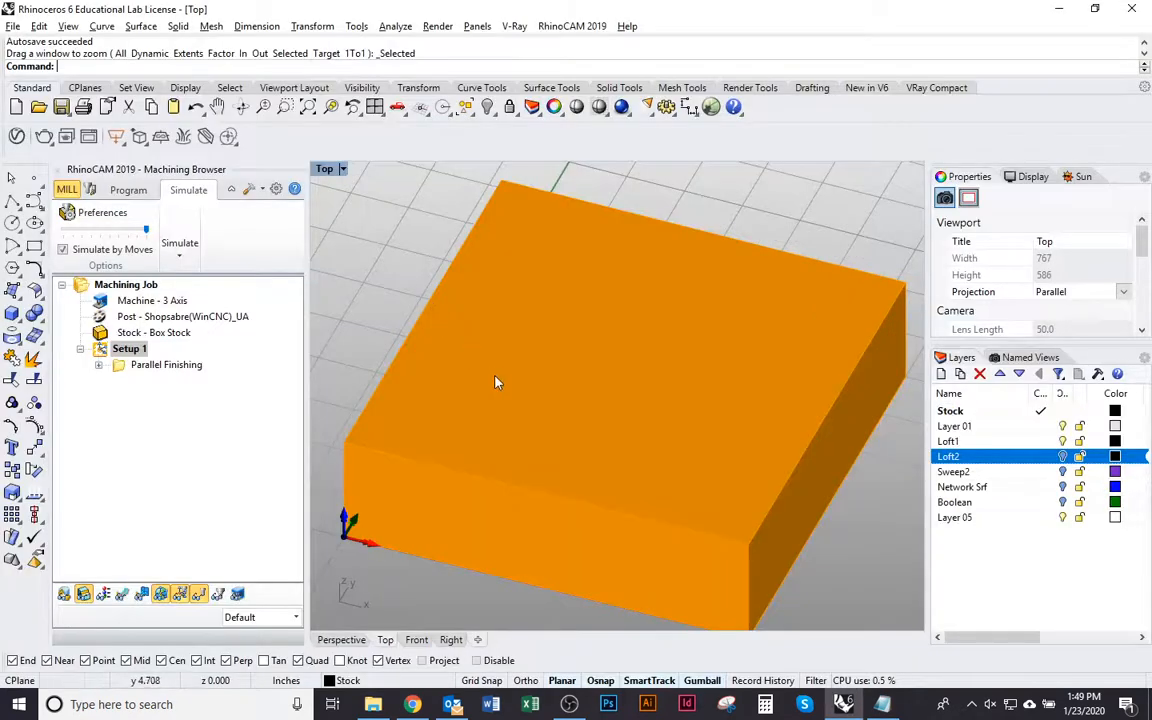
key(alt+Tab)
key(alt+Tab)
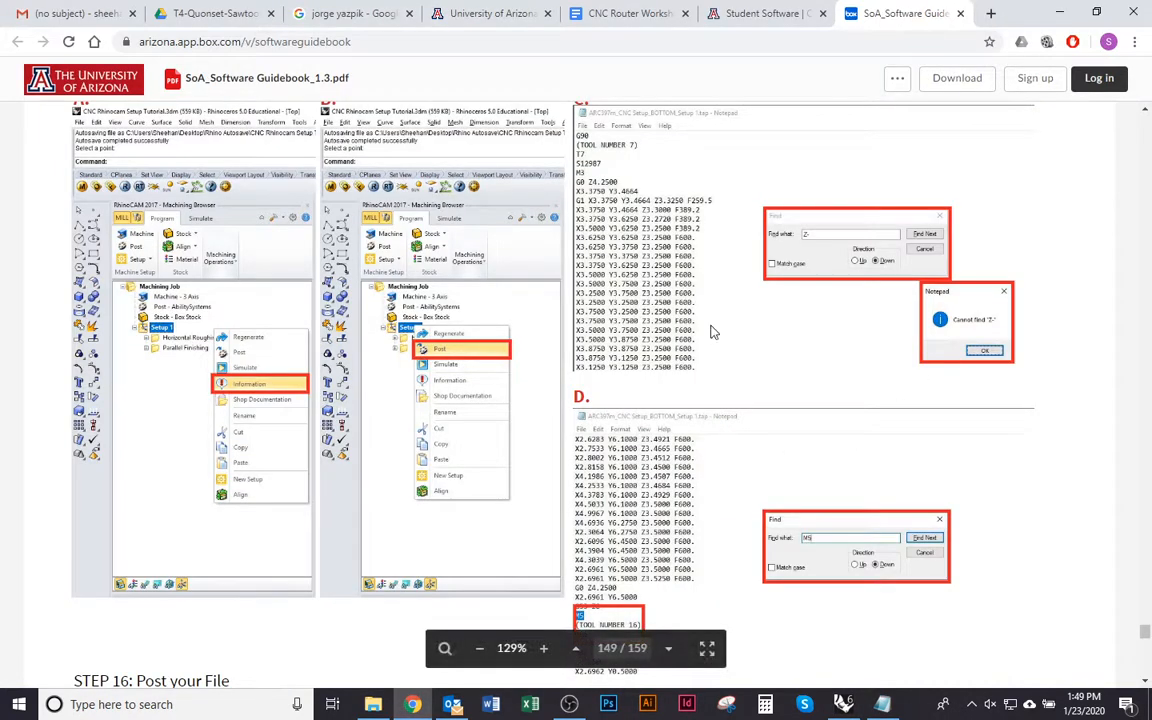
scroll(608, 360, down, 1)
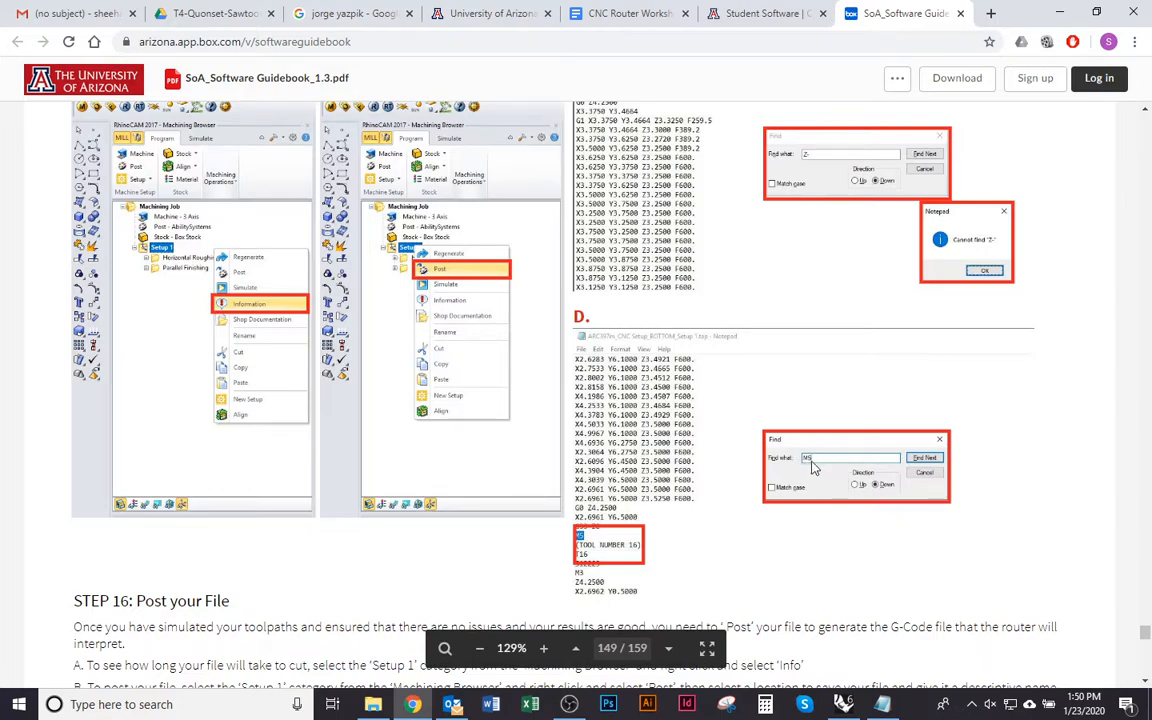
key(alt+Tab)
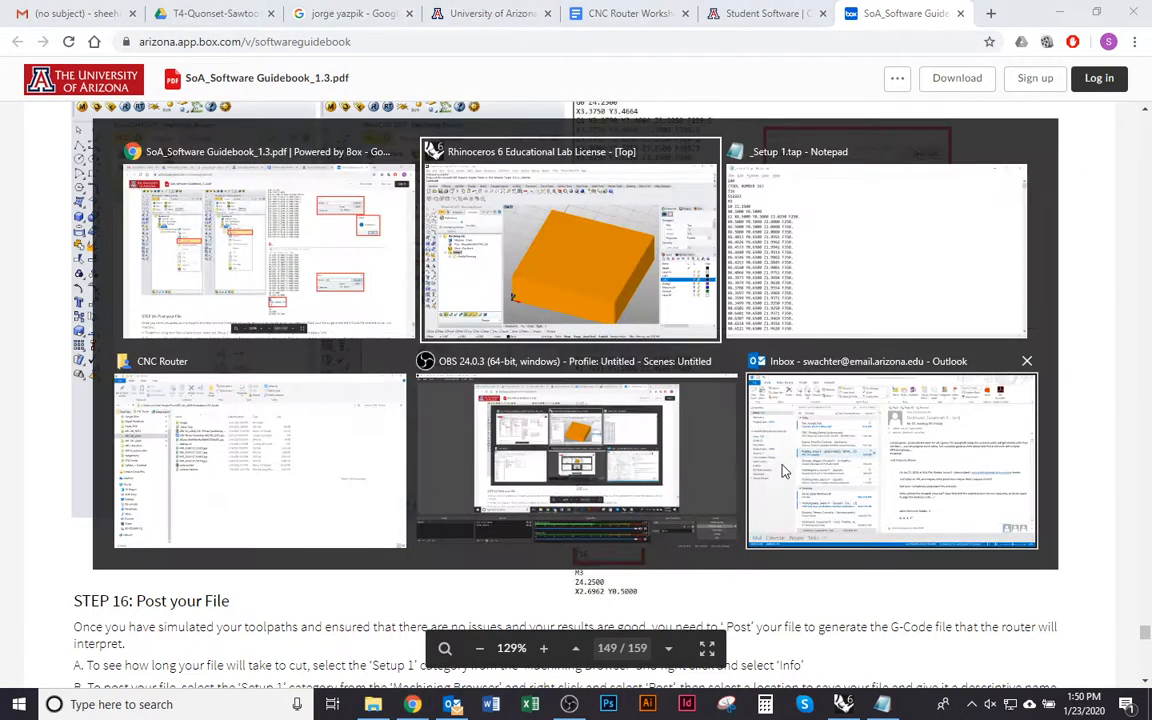
key(alt+Tab)
Search downward through the G-code for "m5" and close the search
key(ctrl+f)
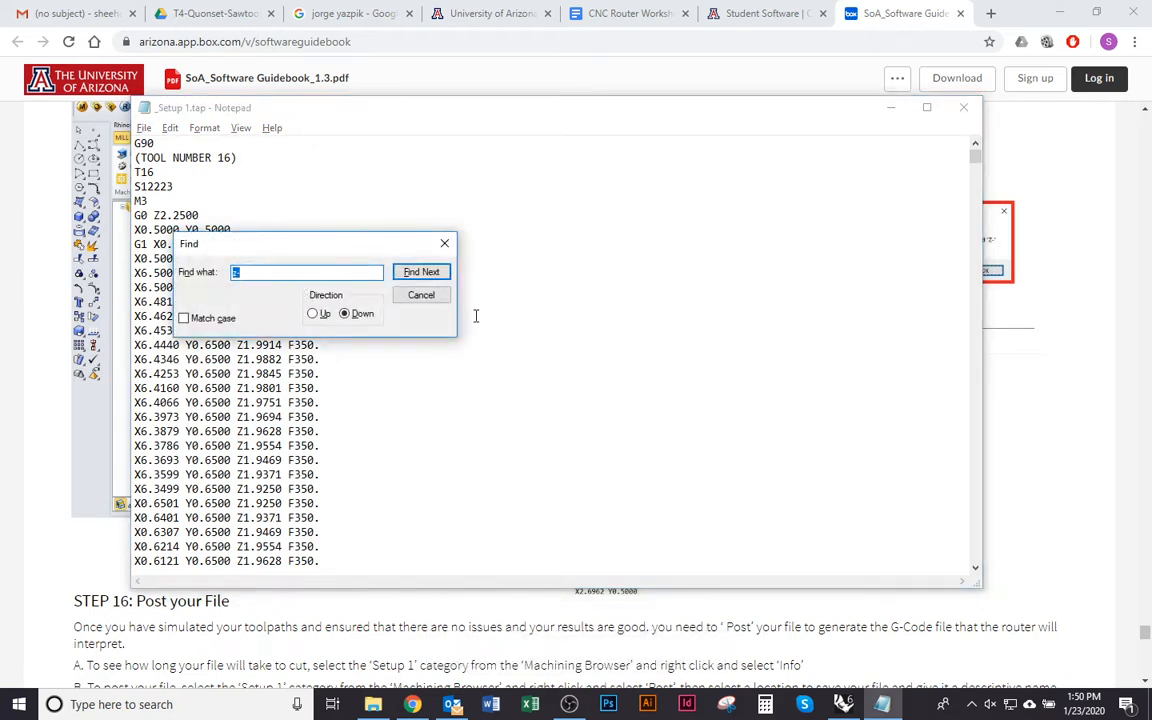
click(321, 272)
drag(329, 277, 5, 278)
text(m)
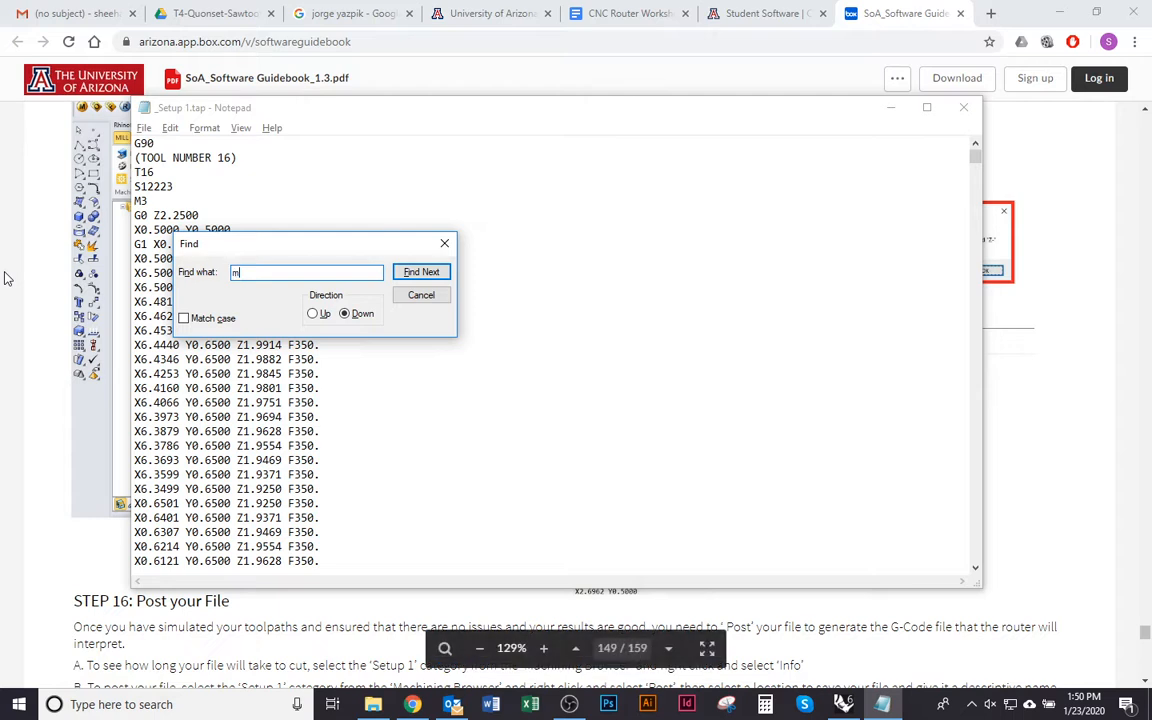
click(421, 272)
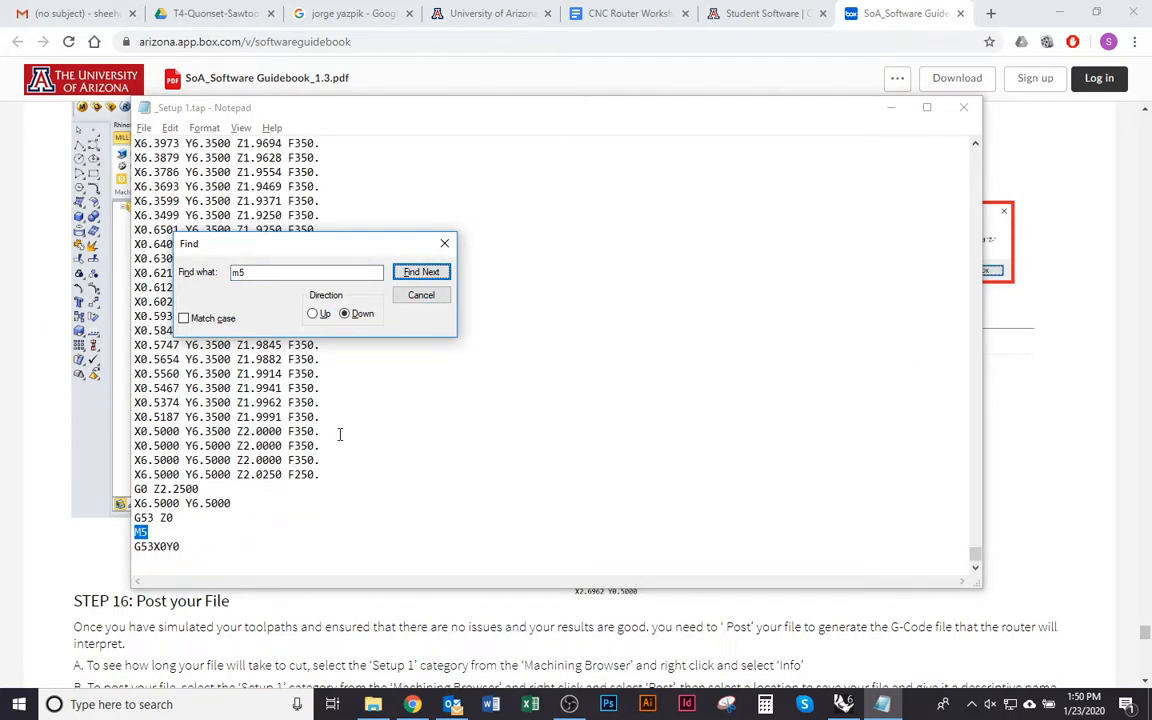
click(445, 245)
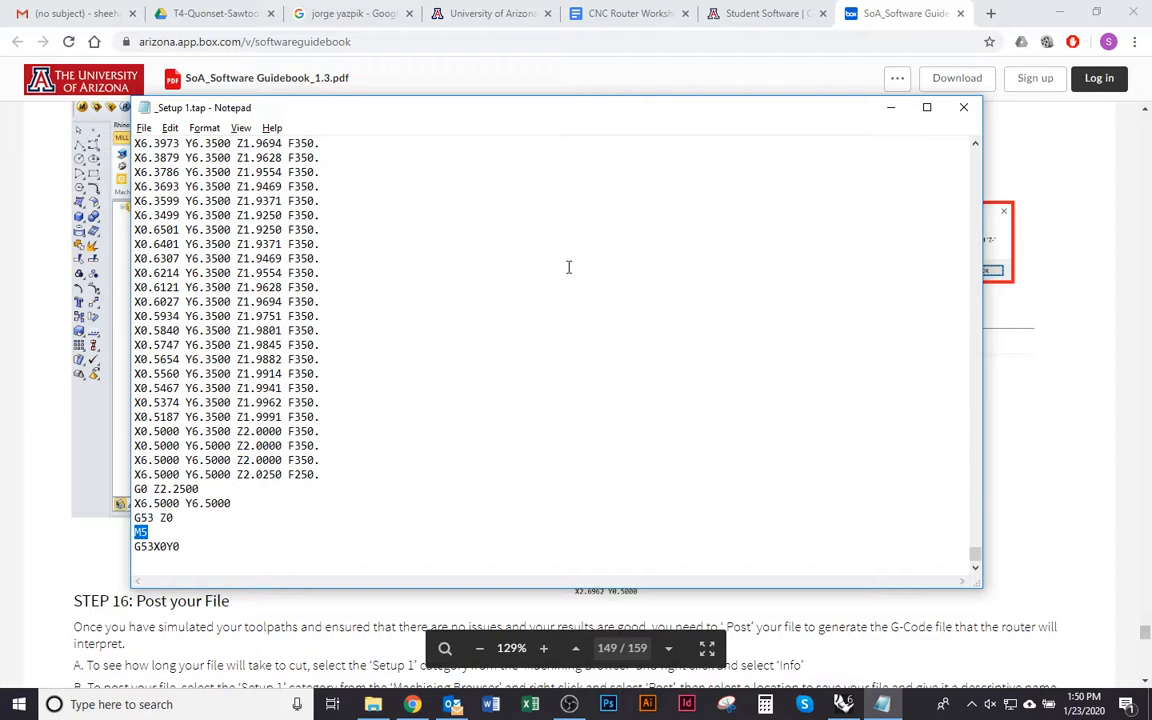
Close the posted G-code file in Notepad and switch to Rhinoceros
click(962, 108)
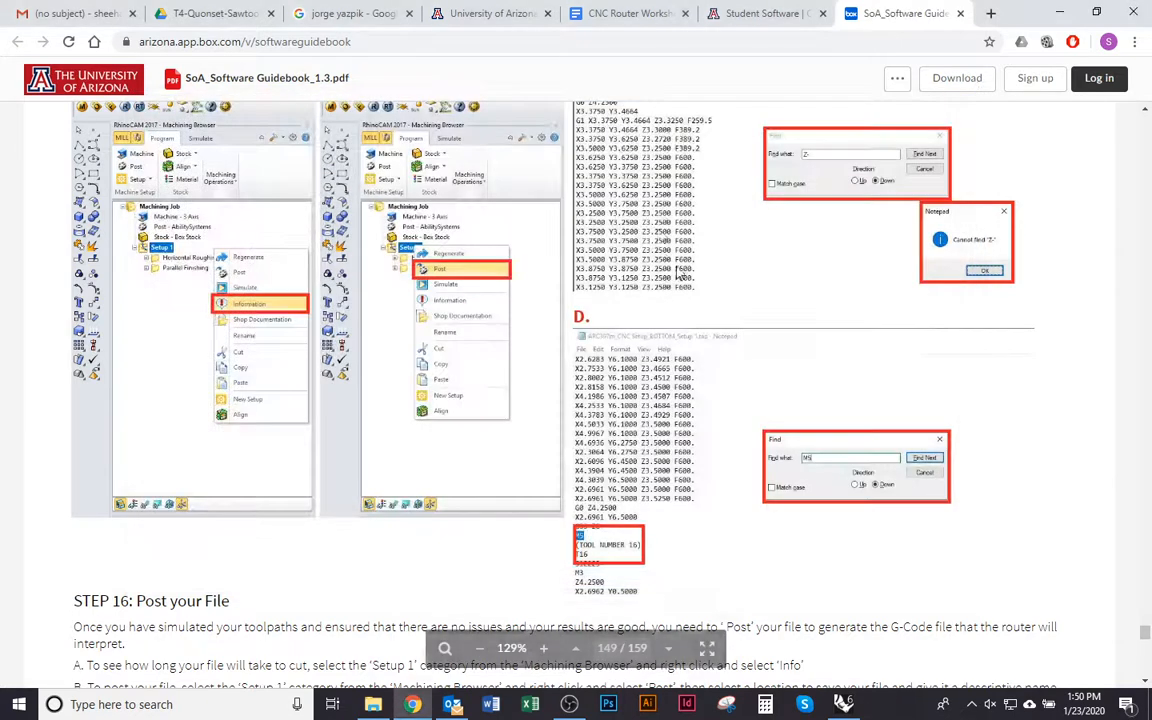
click(843, 704)
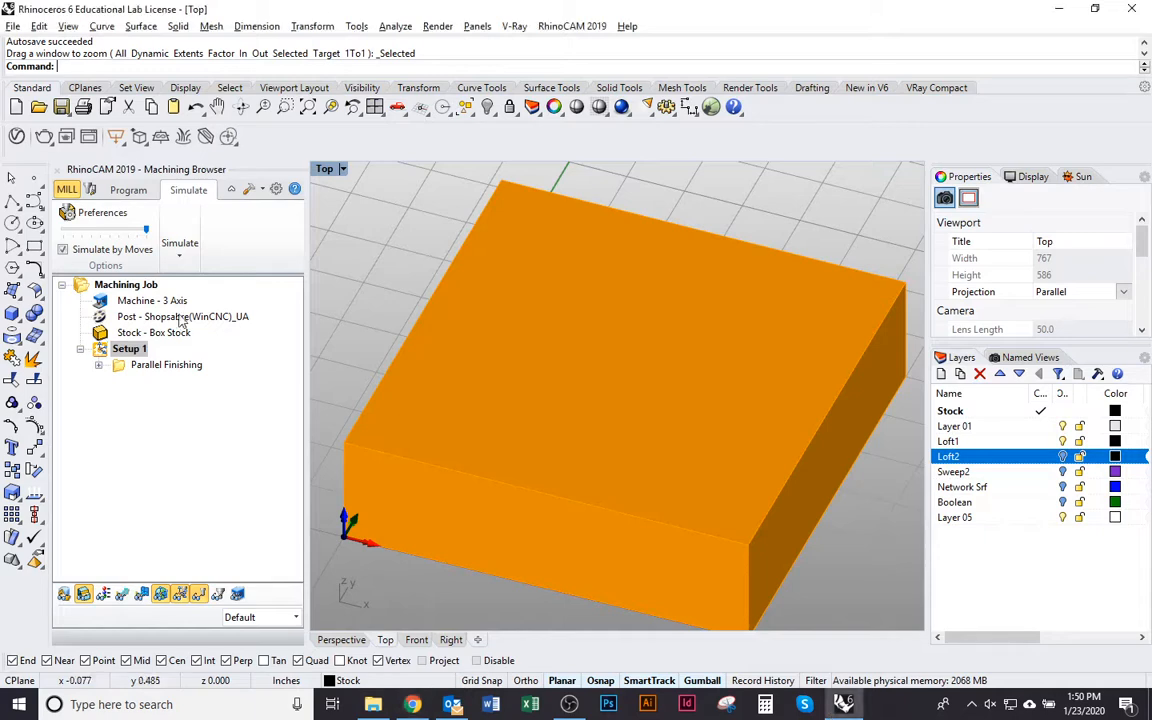
Name a Save As copy "ARC 242_2020s_CNC Workshop_" plus the author's surname, choose the ARC 242_s2020 folder, and cancel the save
click(12, 26)
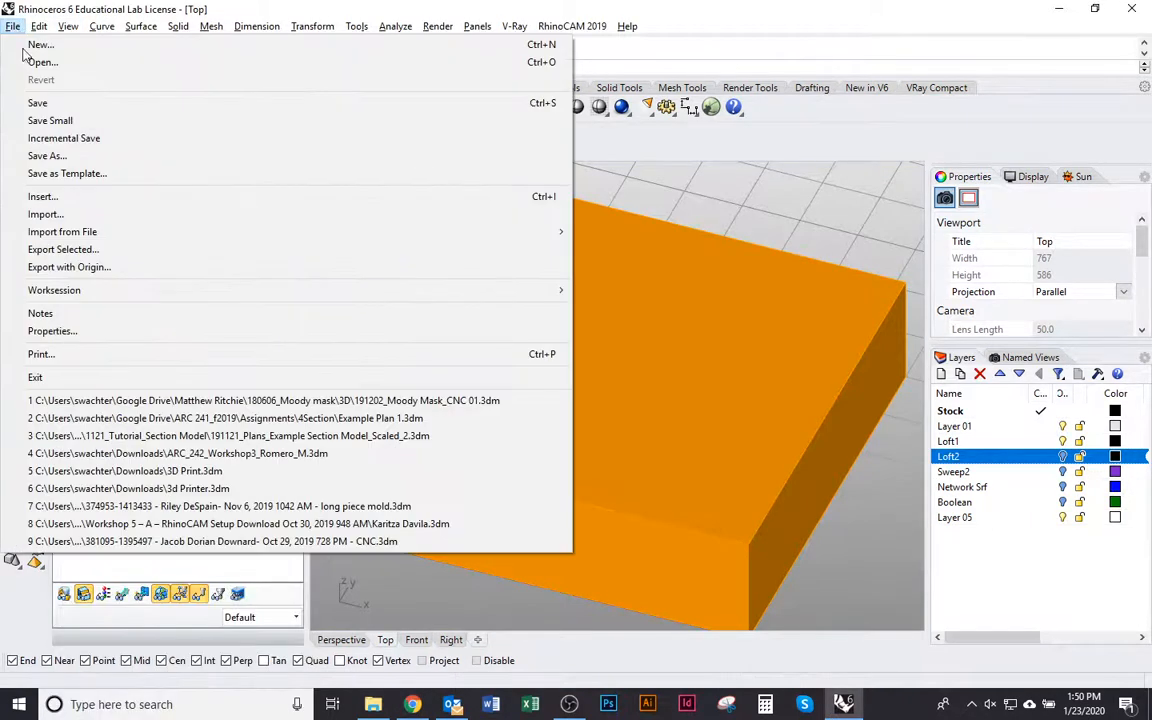
click(49, 157)
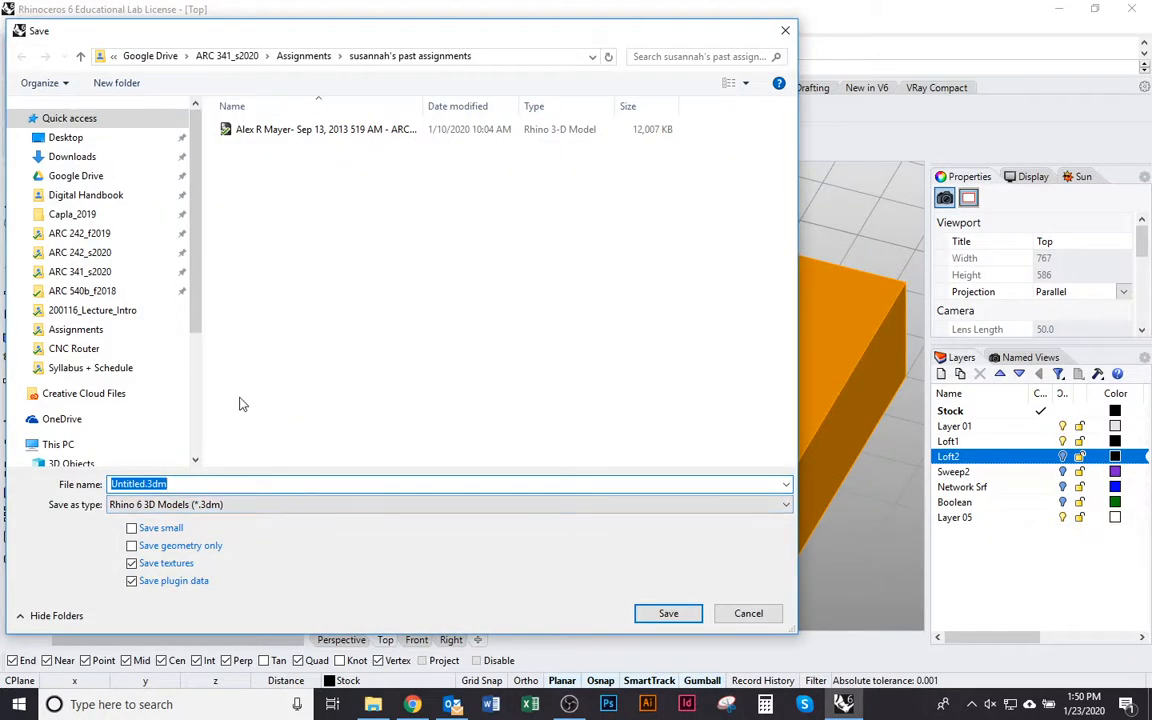
text(ARC)
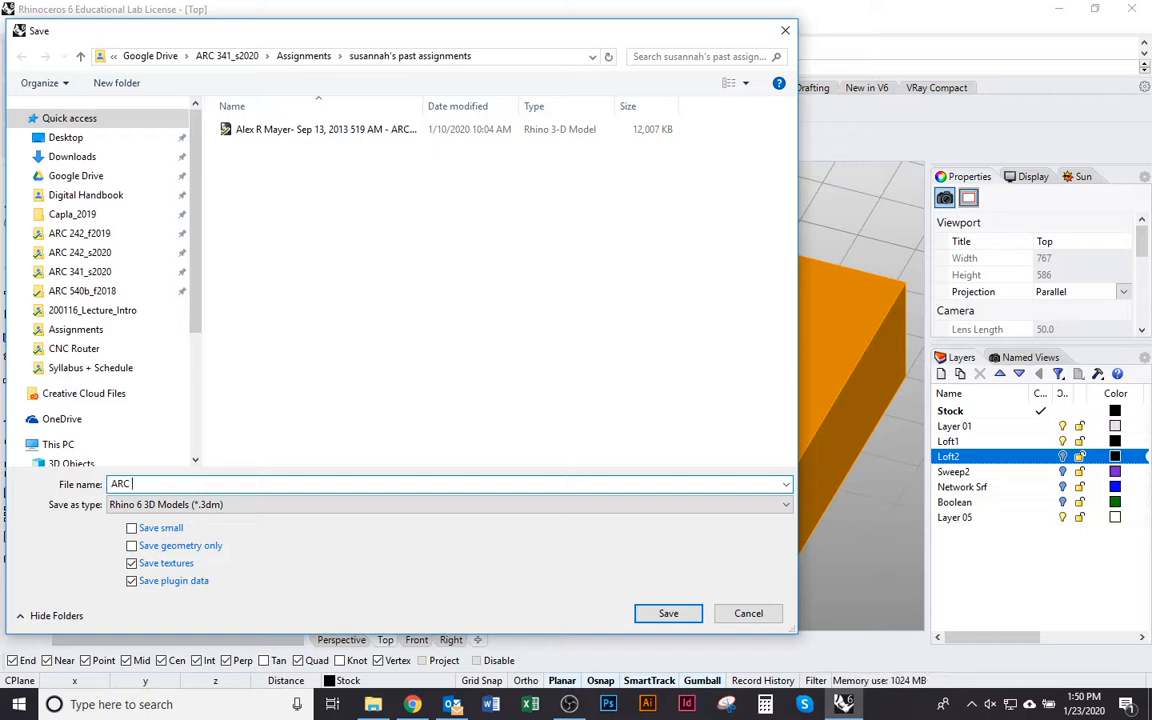
text( 242_2020s_)
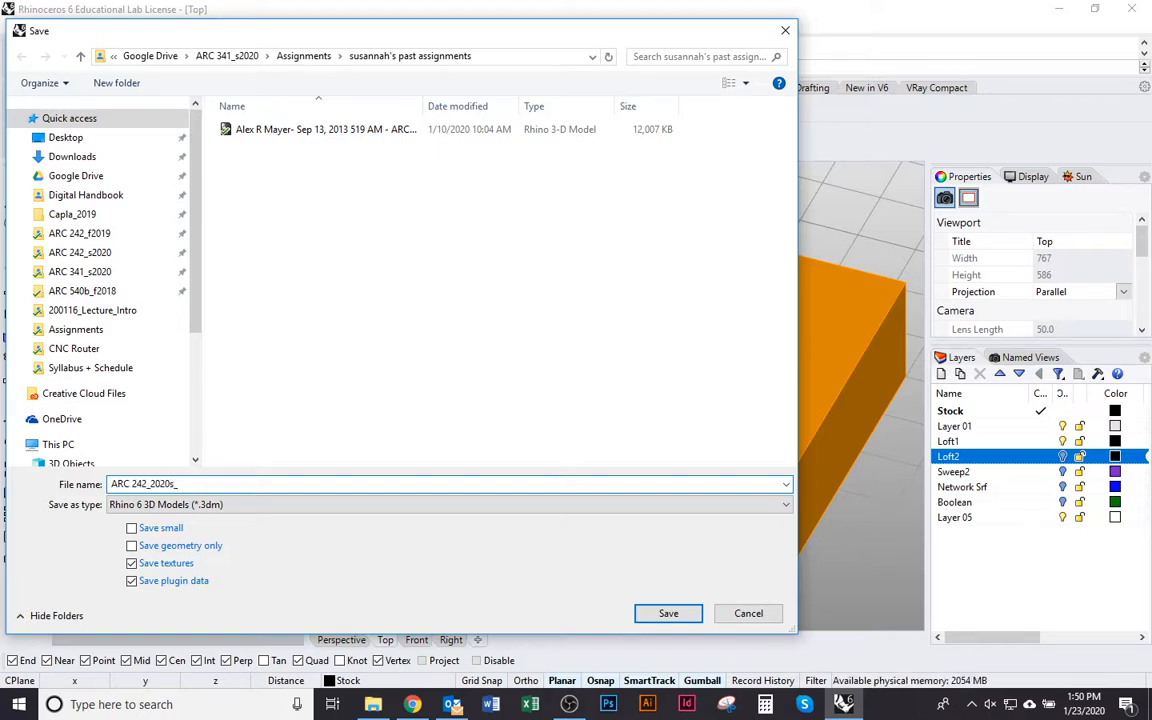
key(BackSpace)
key(BackSpace)
key(BackSpace)
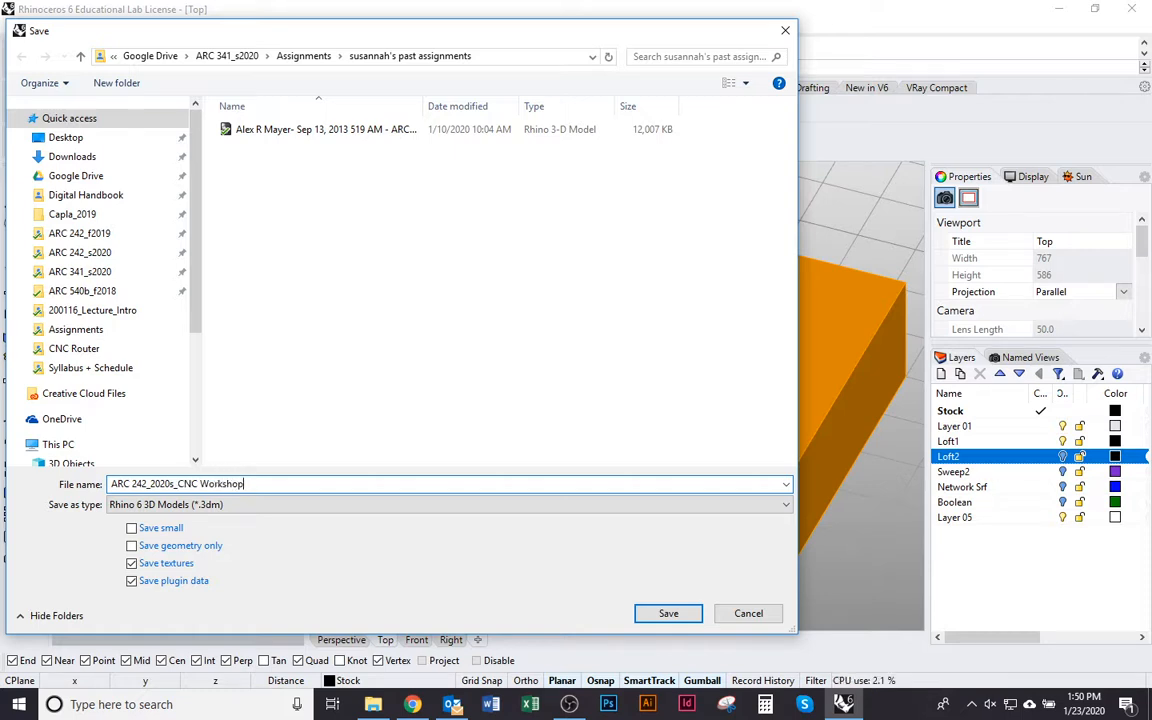
text(_Wachter)
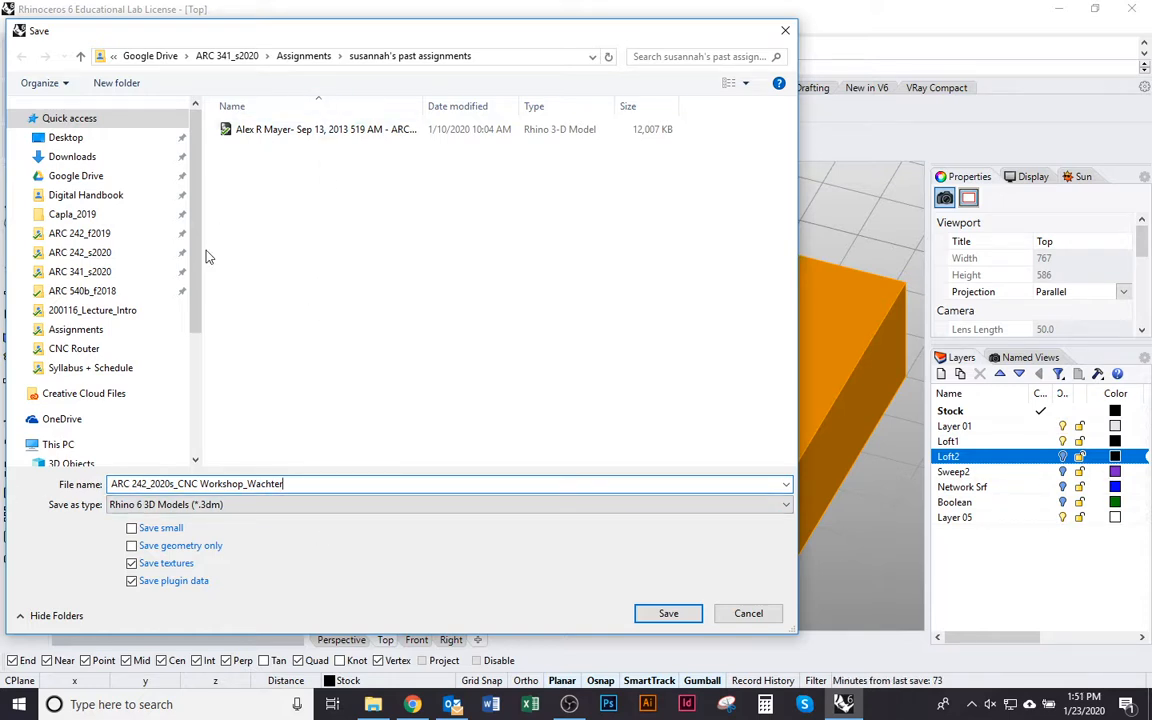
click(100, 252)
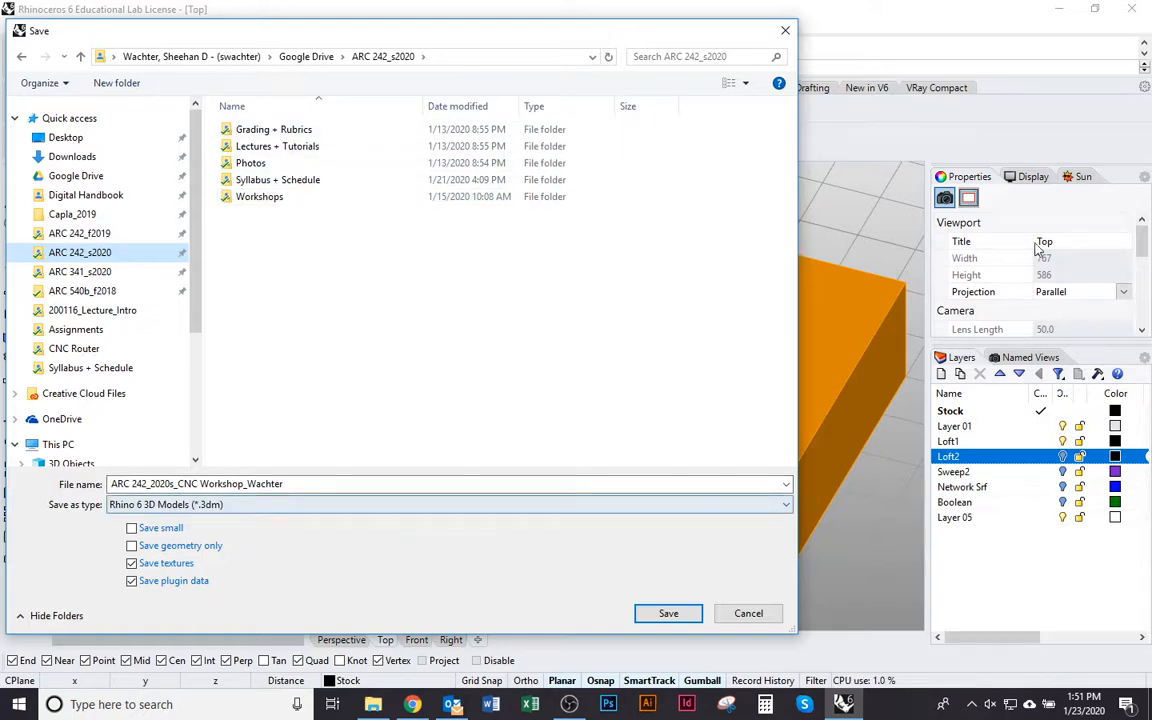
click(748, 613)
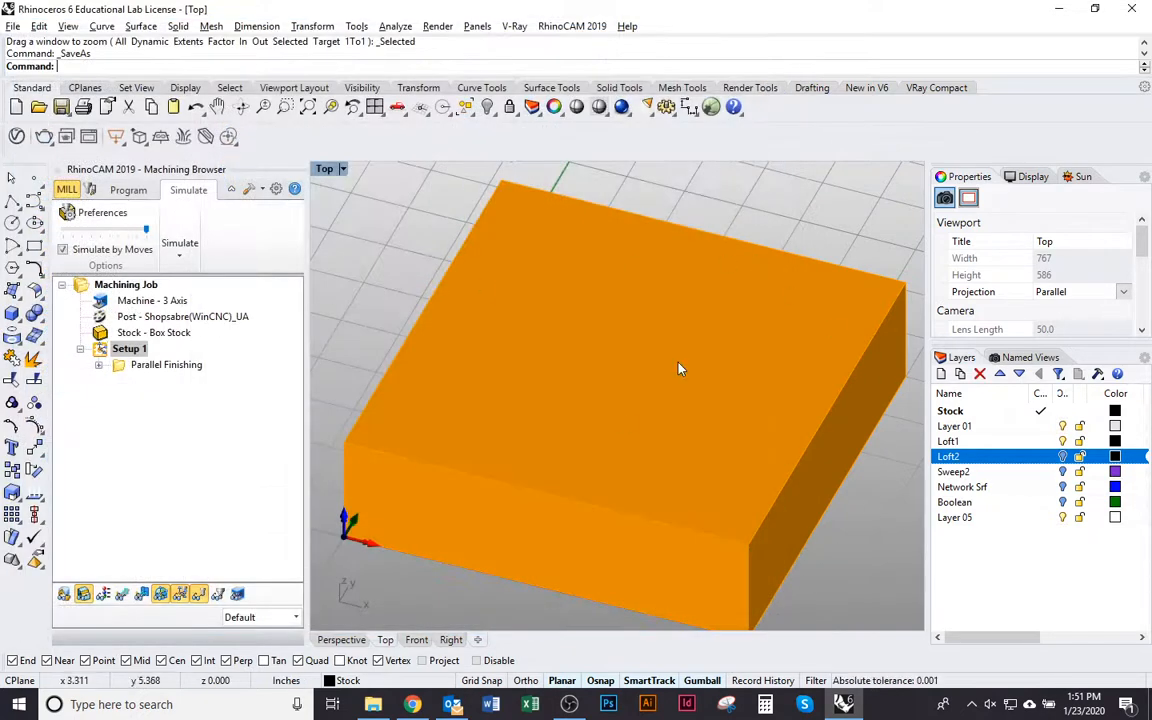
scroll(617, 330, down, 2)
scroll(615, 330, down, 1)
right_drag(615, 330, 562, 388)
right_drag(580, 461, 579, 466)
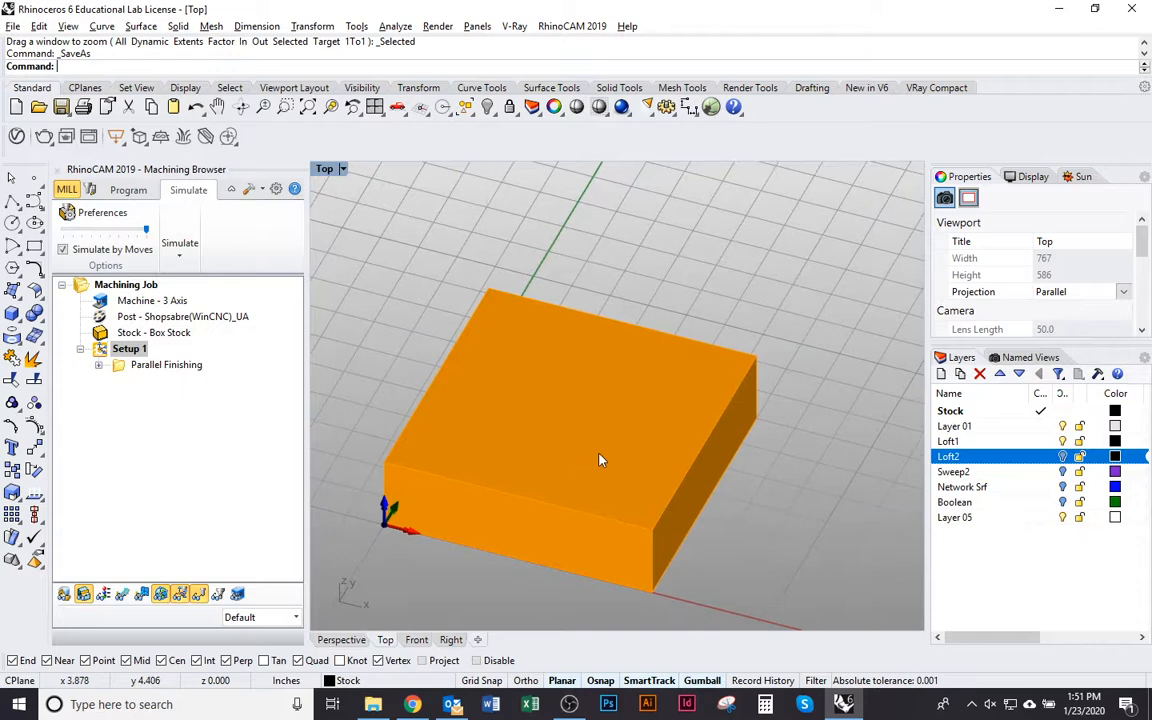
key(alt+Tab)
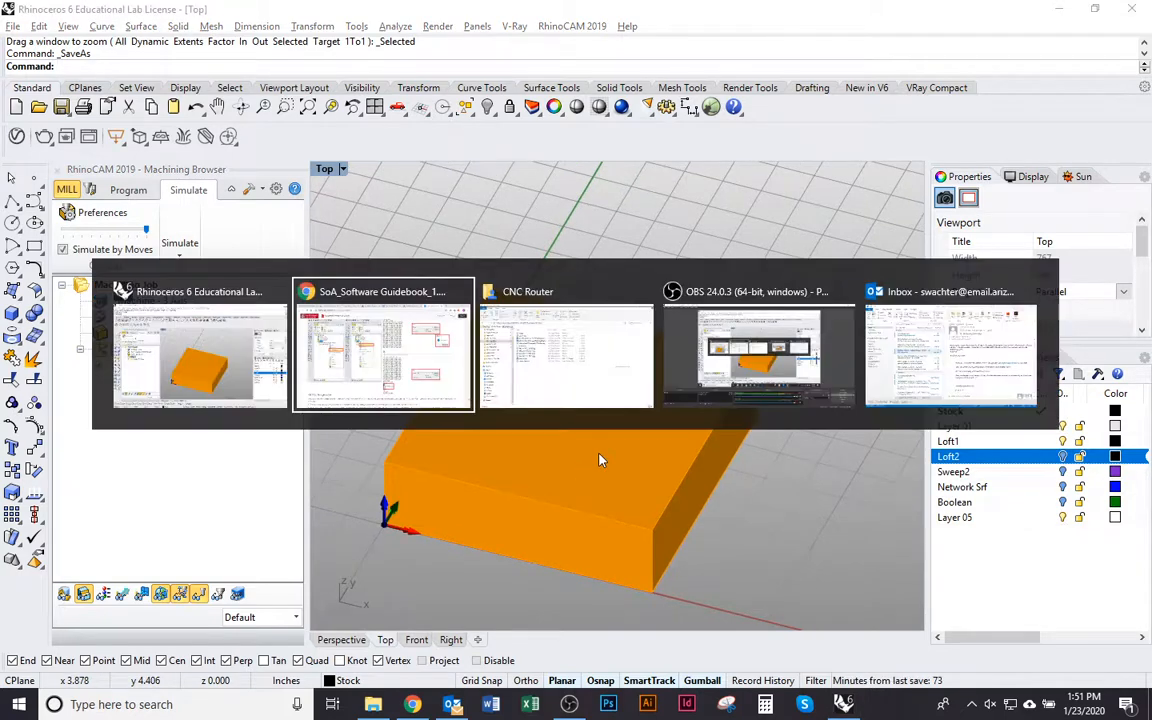
key(alt+shift+Tab)
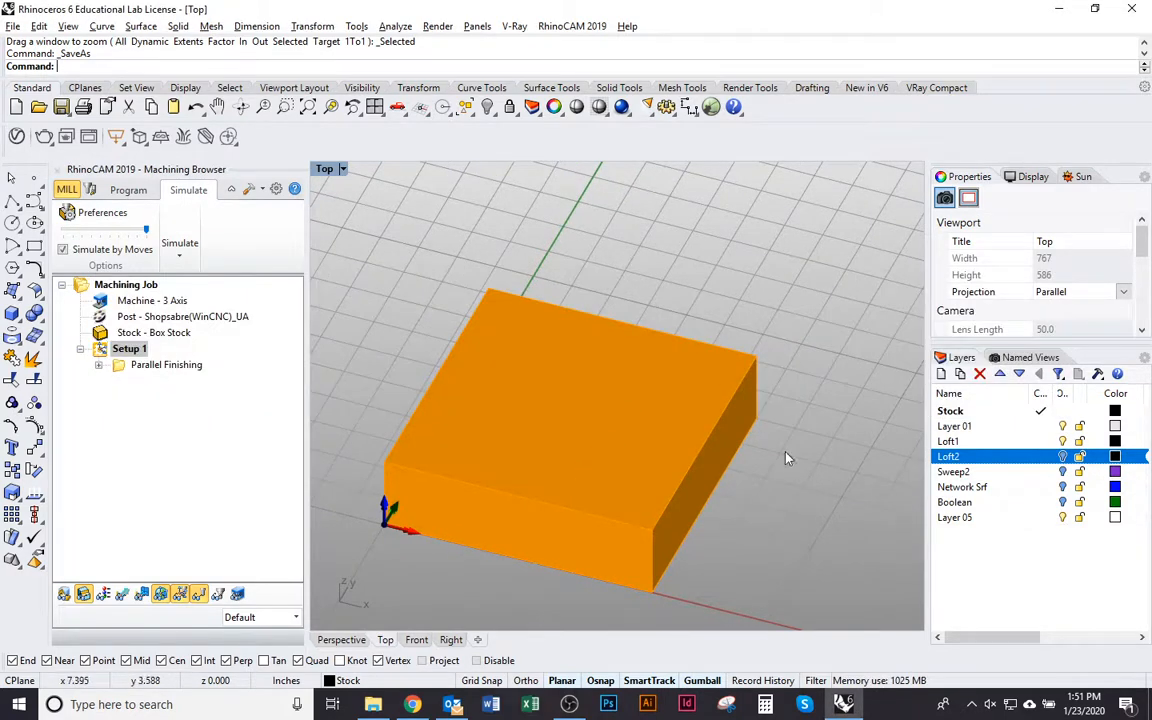